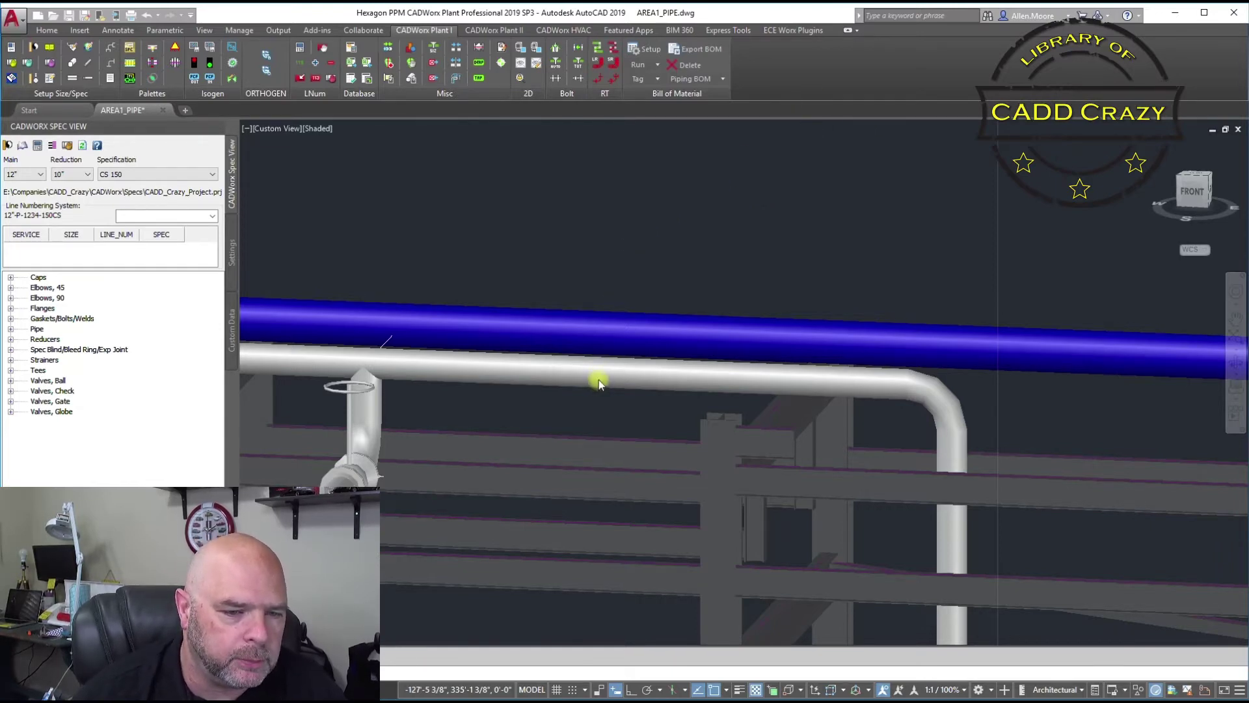
Pick the grey 12" pipe as the tee's host and orbit the view toward its elbow end.
{"action": "left_click", "coordinate": [577, 375]}
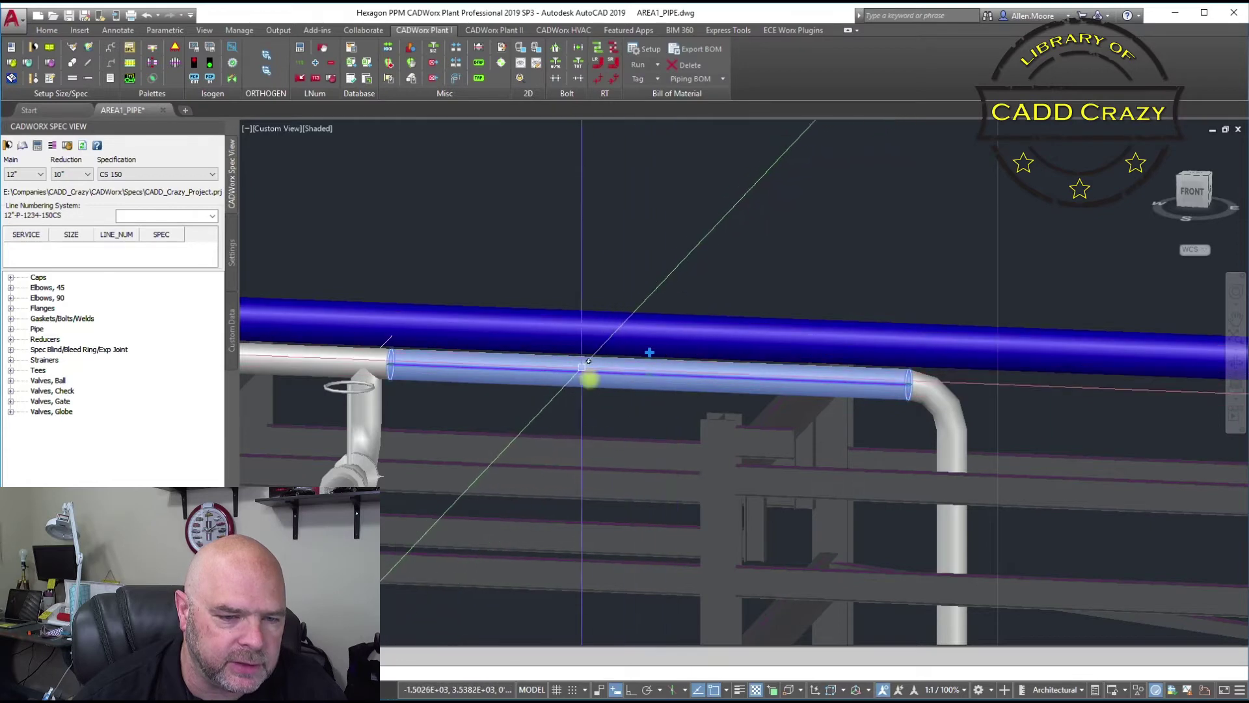
{"action": "left_click", "coordinate": [651, 356]}
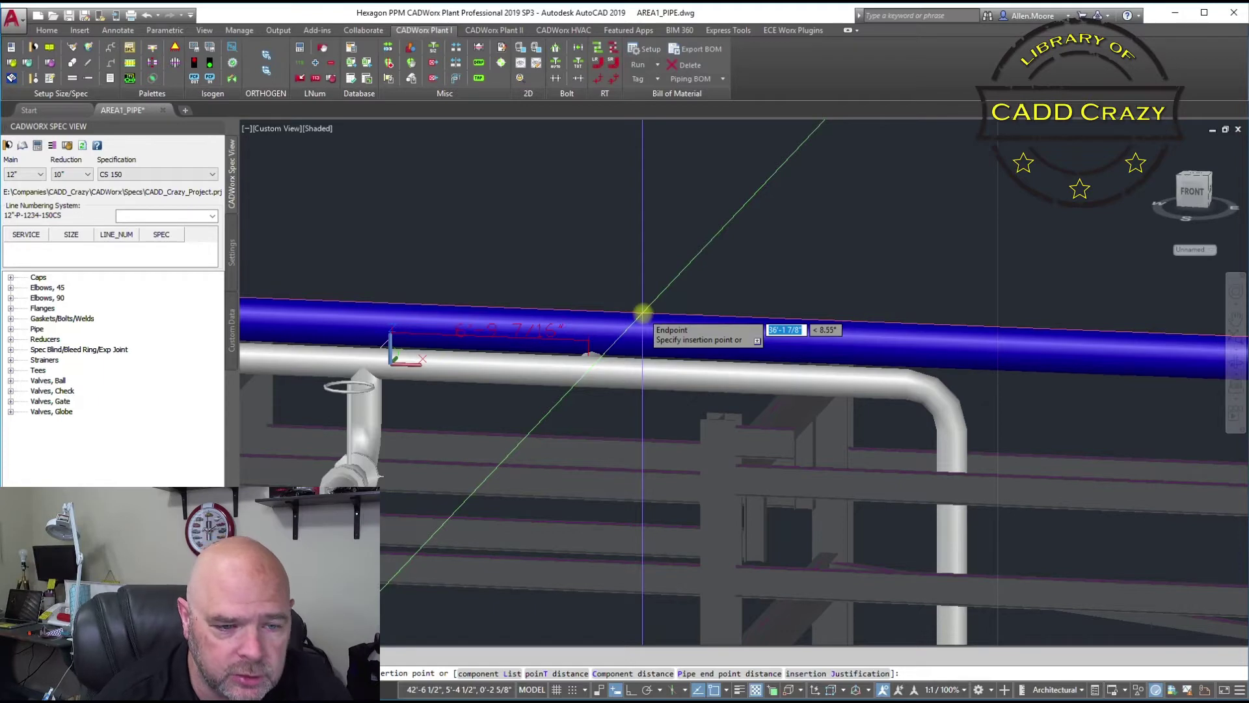
{"action": "scroll", "coordinate": [594, 343], "scroll_direction": "up", "scroll_amount": 2}
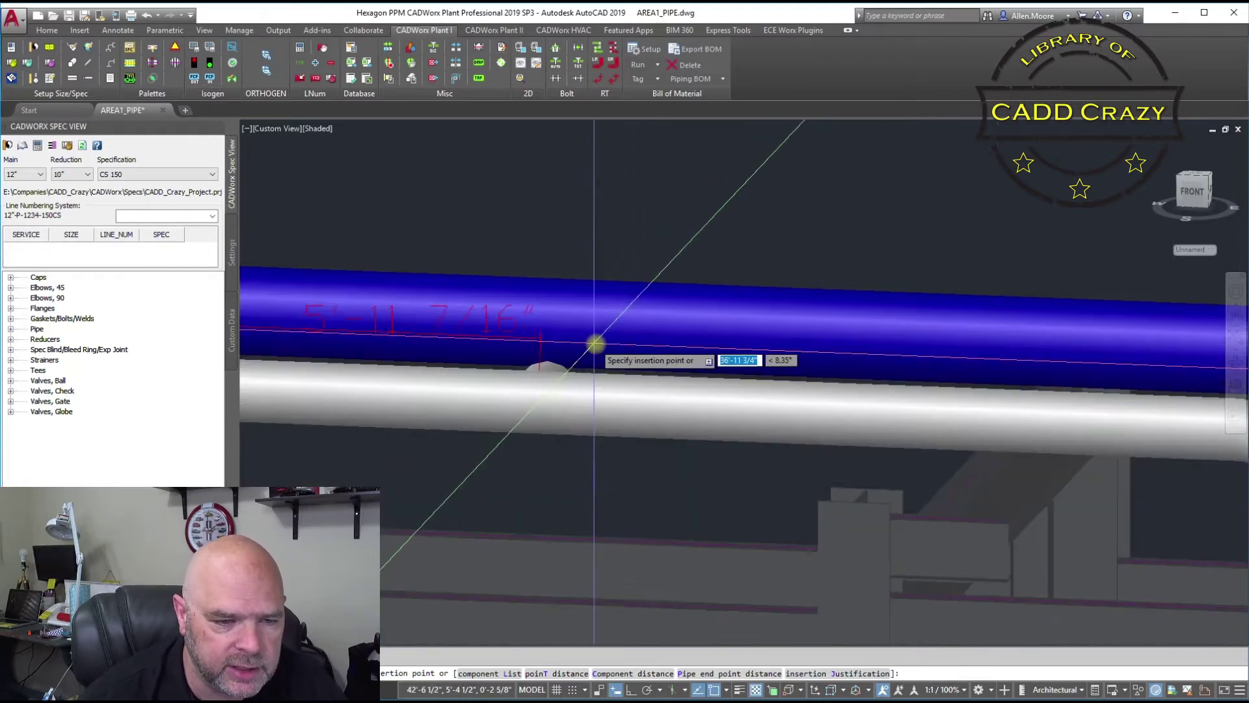
{"action": "scroll", "coordinate": [596, 343], "scroll_direction": "down", "scroll_amount": 1}
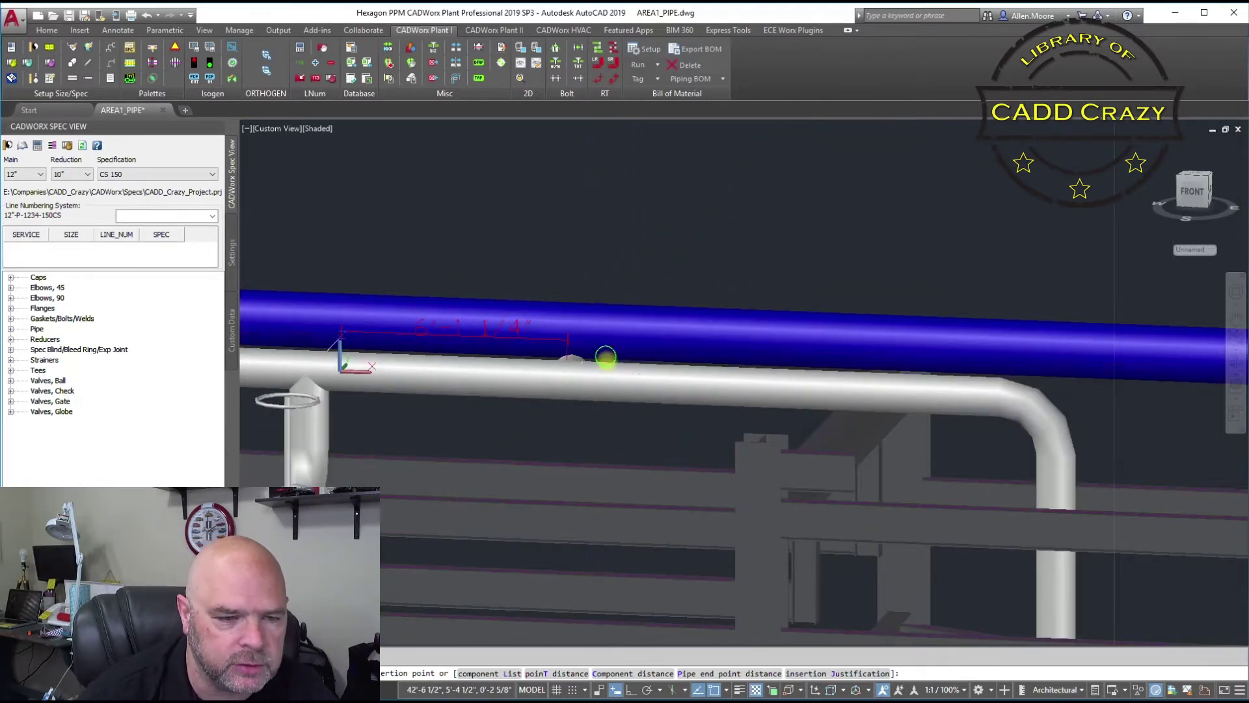
{"action": "middle_click_drag", "start_coordinate": [605, 356], "coordinate": [628, 474], "text": "shift"}
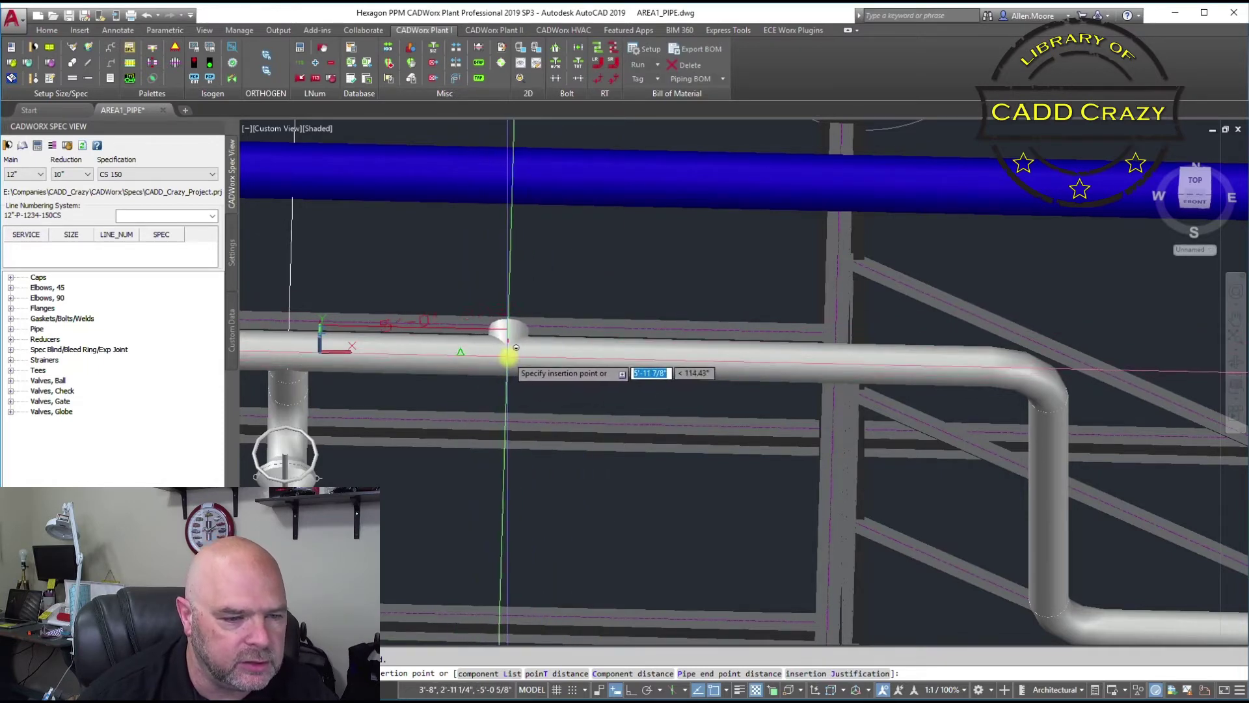
{"action": "middle_click_drag", "start_coordinate": [509, 356], "coordinate": [549, 354], "text": "shift"}
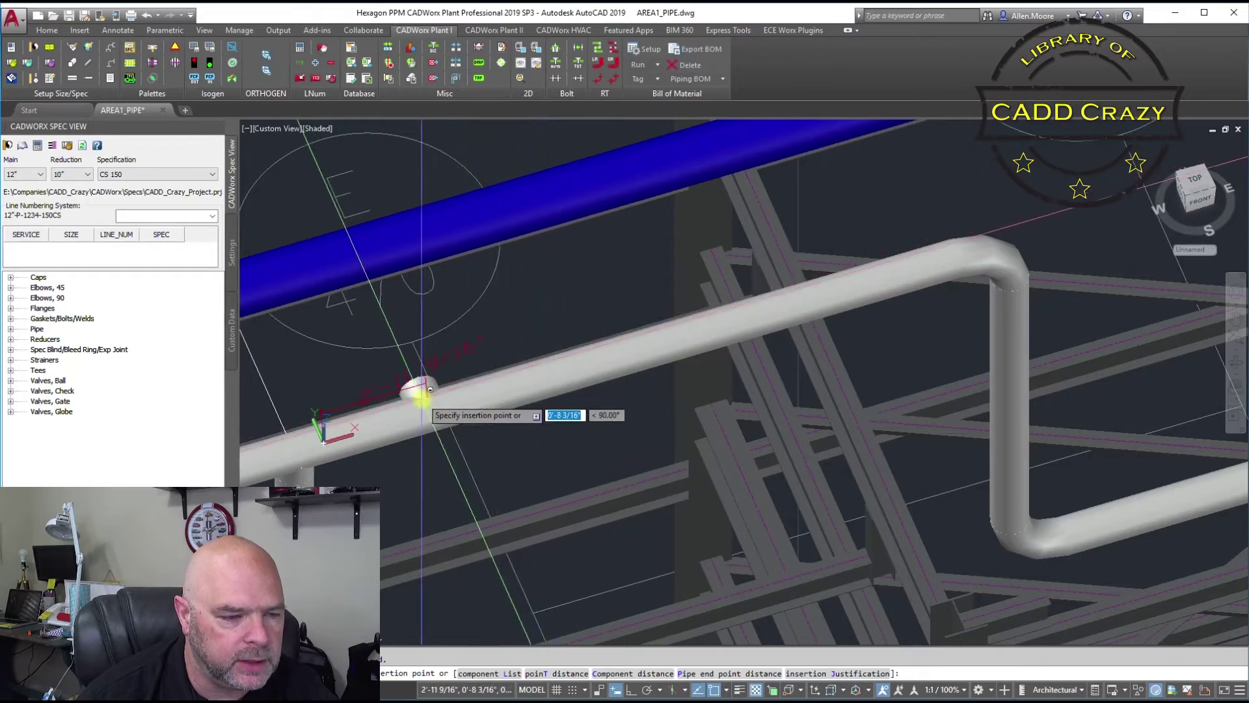
{"action": "middle_click_drag", "start_coordinate": [490, 407], "coordinate": [575, 394]}
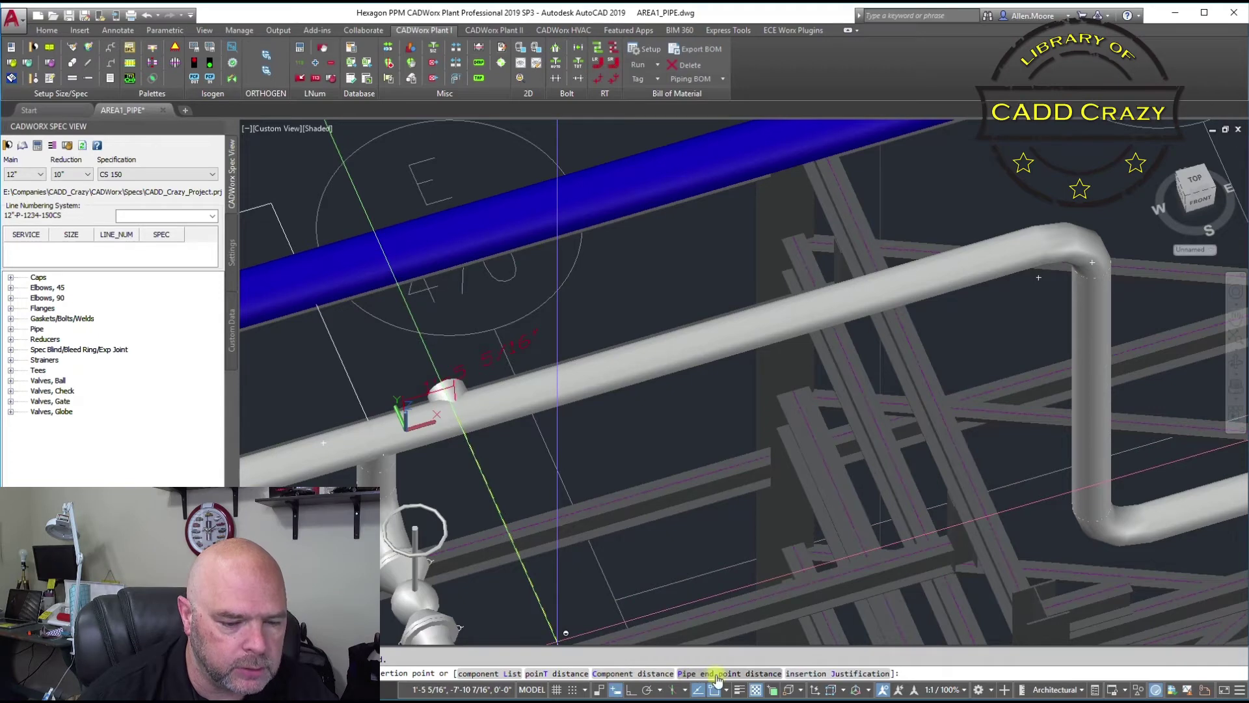
Position the tee by distance from the pipe's elbow end, toggling the reference point for the 5' entry.
{"action": "left_click", "coordinate": [558, 674]}
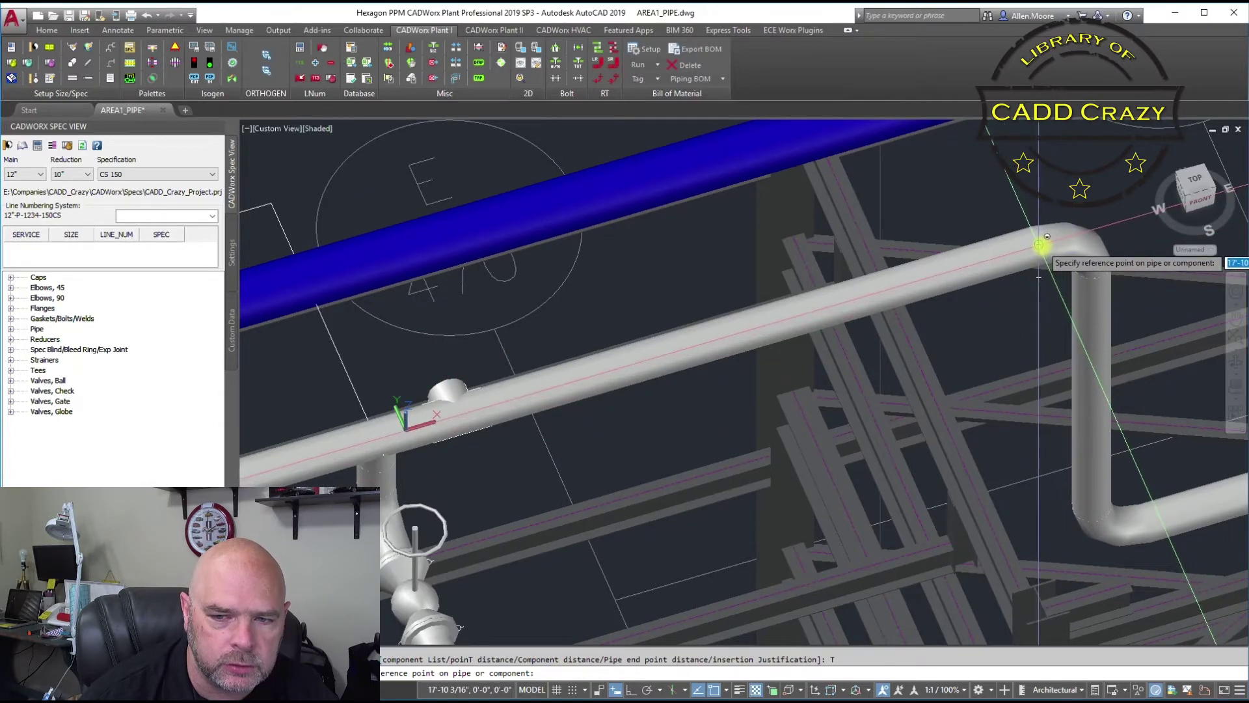
{"action": "left_click", "coordinate": [1041, 244]}
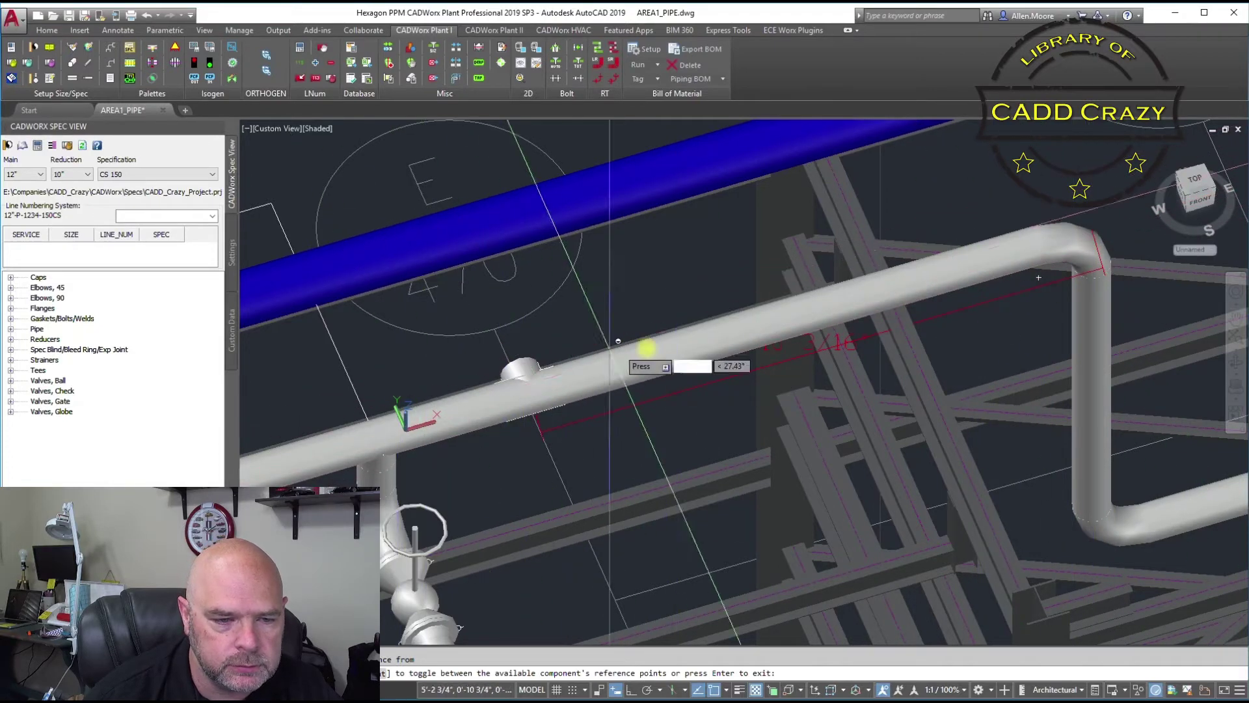
{"action": "key", "text": "shift"}
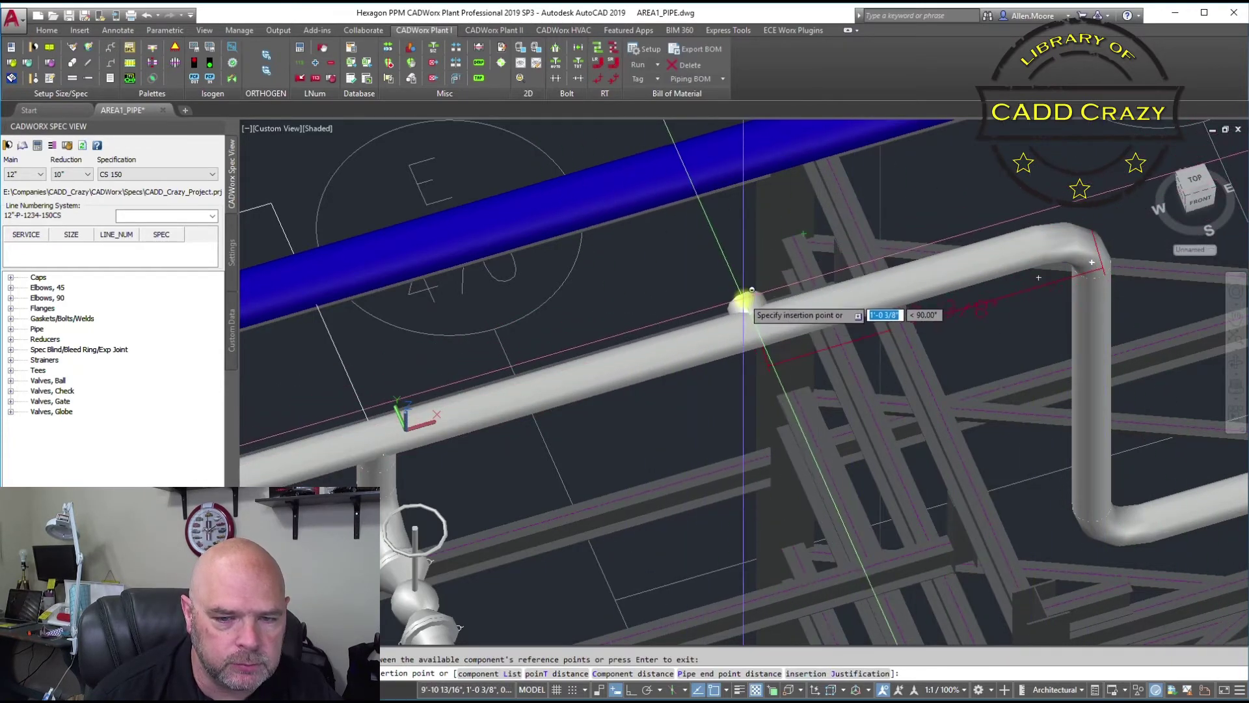
{"action": "scroll", "coordinate": [920, 251], "scroll_direction": "down", "scroll_amount": 2}
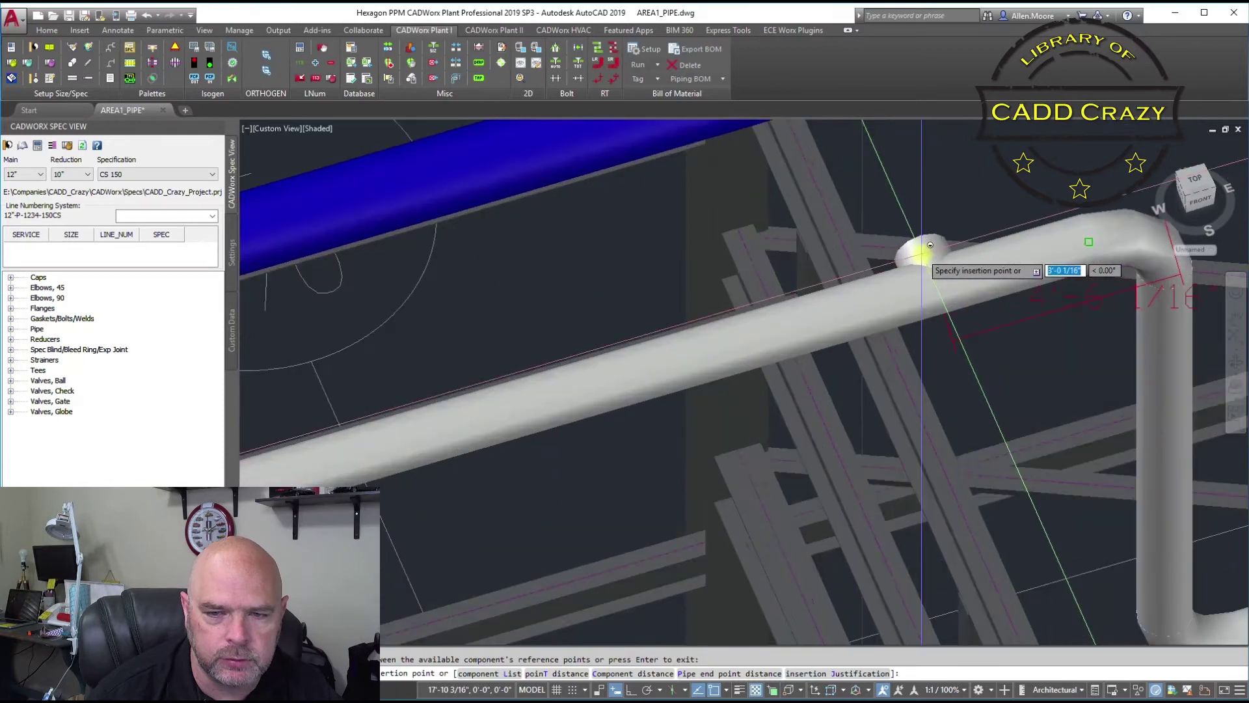
{"action": "scroll", "coordinate": [929, 279], "scroll_direction": "up", "scroll_amount": 2}
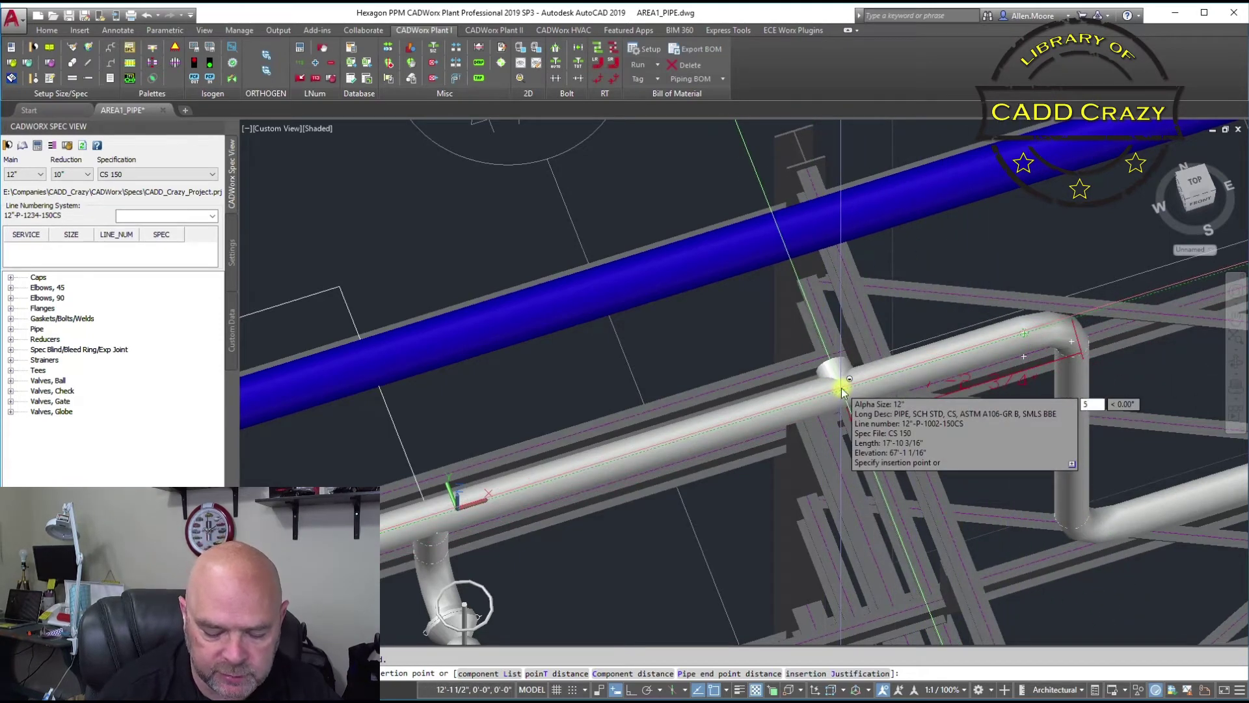
Accept the 5' distance and, from a side view, point the tee's branch straight up.
{"action": "key", "text": "Return"}
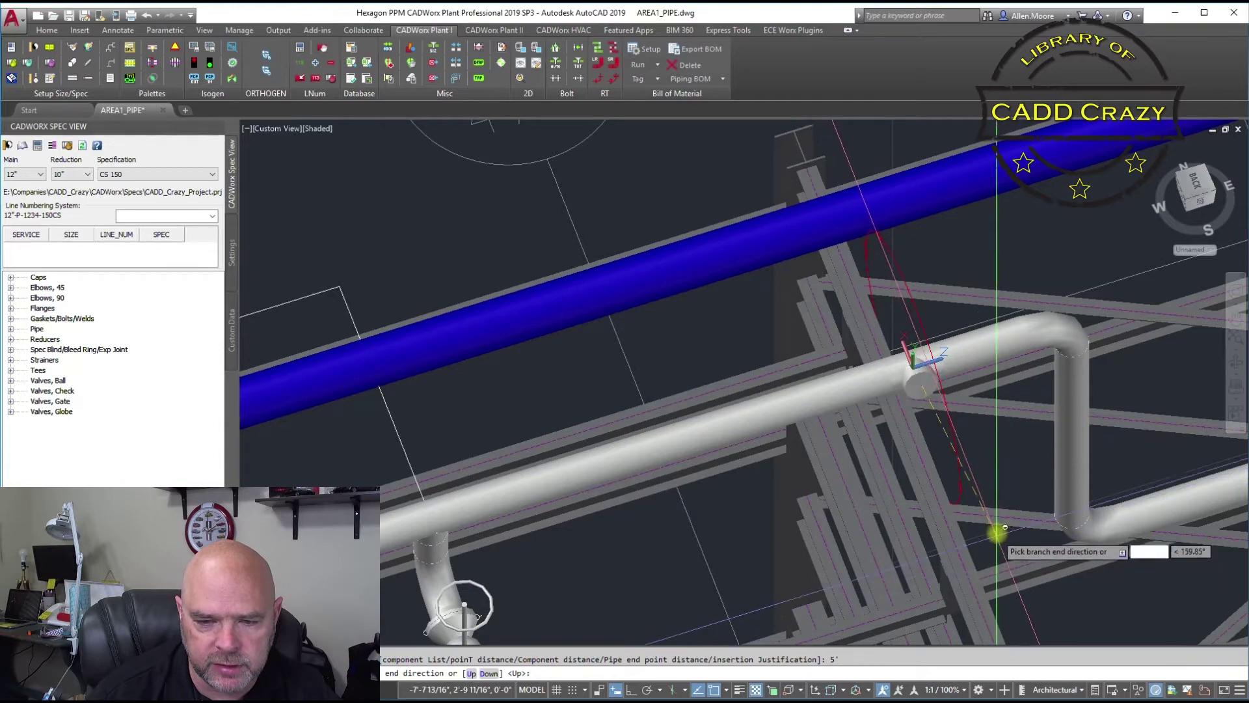
{"action": "scroll", "coordinate": [998, 532], "scroll_direction": "down", "scroll_amount": 3}
{"action": "scroll", "coordinate": [1031, 354], "scroll_direction": "up", "scroll_amount": 1}
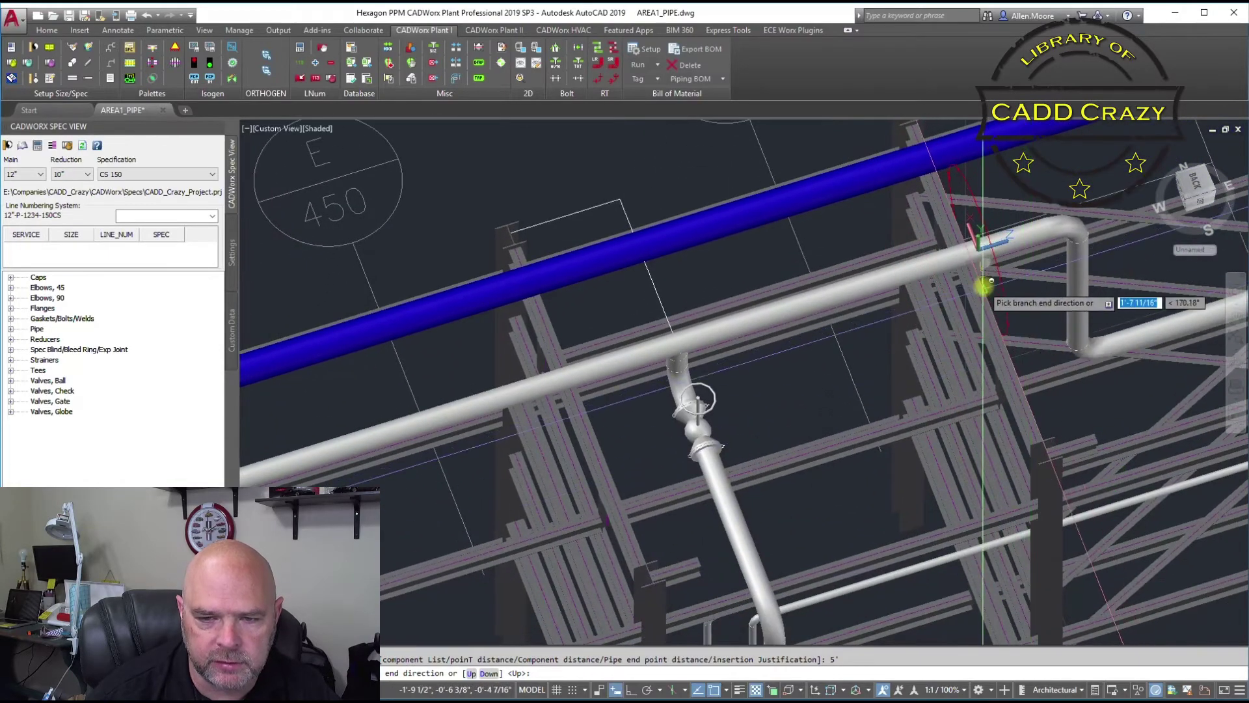
{"action": "scroll", "coordinate": [984, 286], "scroll_direction": "up", "scroll_amount": 4}
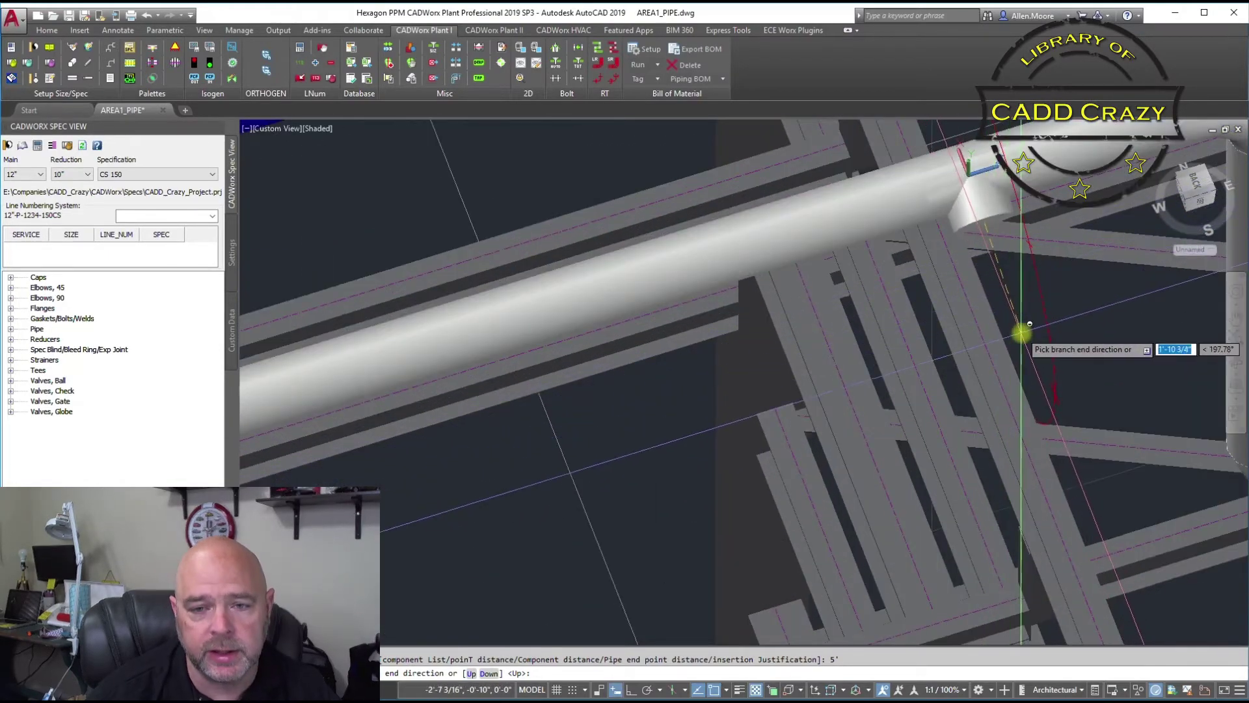
{"action": "middle_click_drag", "start_coordinate": [1030, 323], "coordinate": [993, 290], "text": "shift"}
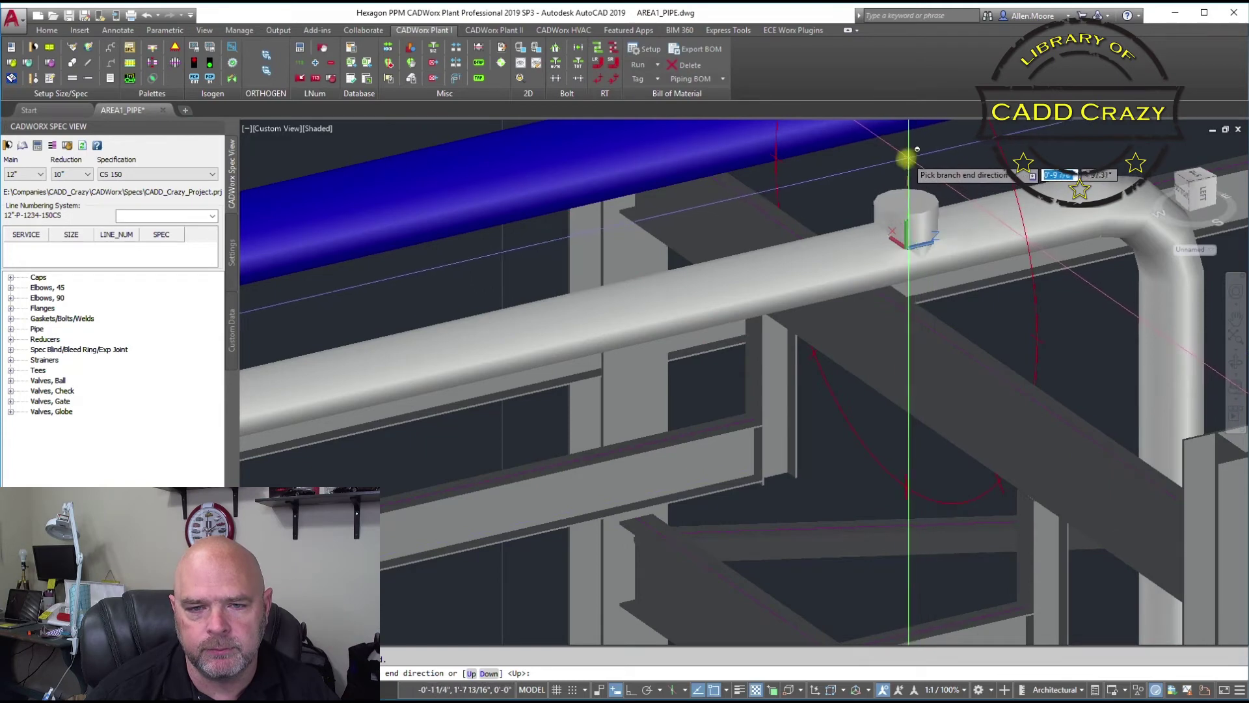
{"action": "left_click", "coordinate": [905, 159]}
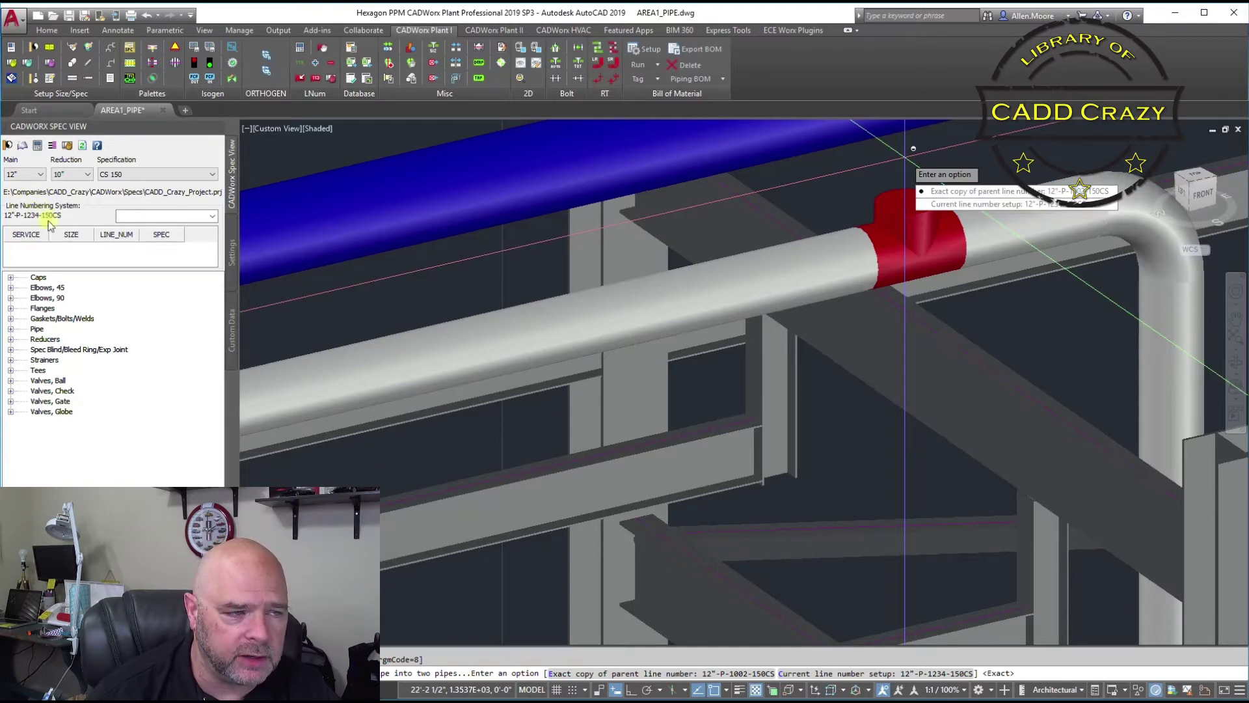
Give the tee the parent line number and route a trial vertical branch pipe with Ortho on.
{"action": "left_click", "coordinate": [1036, 193]}
{"action": "scroll", "coordinate": [909, 240], "scroll_direction": "down", "scroll_amount": 3}
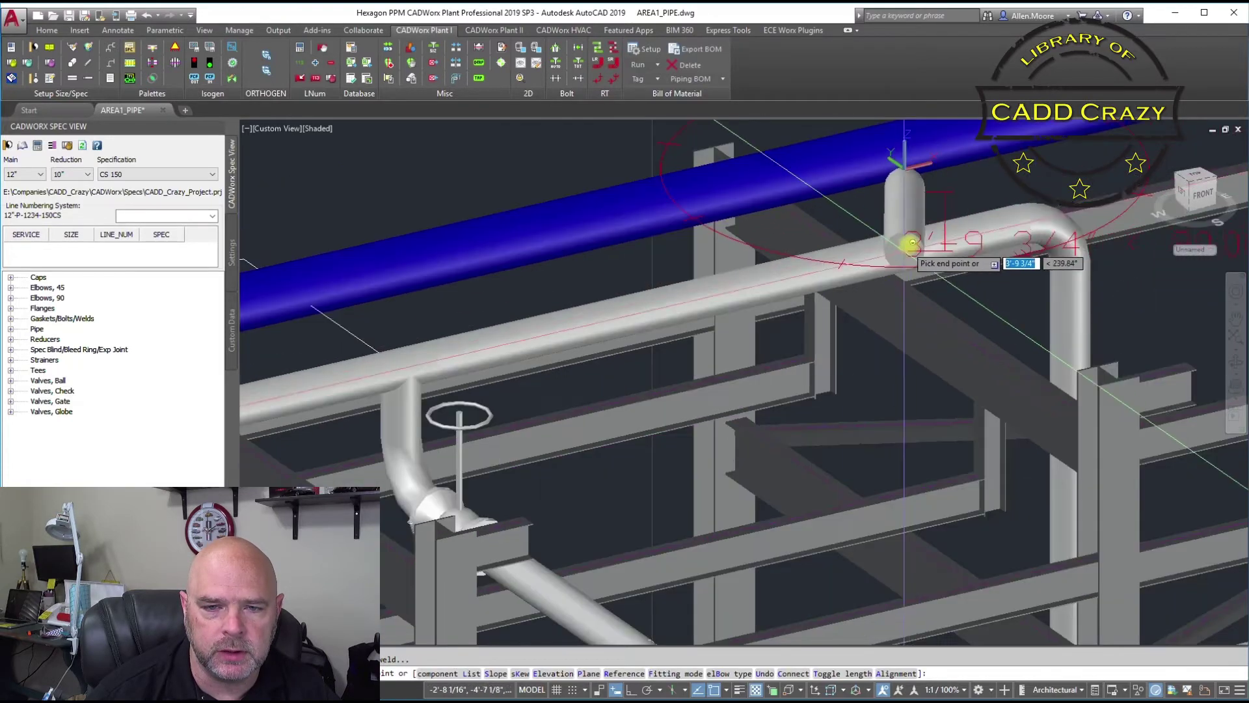
{"action": "middle_click_drag", "start_coordinate": [910, 244], "coordinate": [888, 355]}
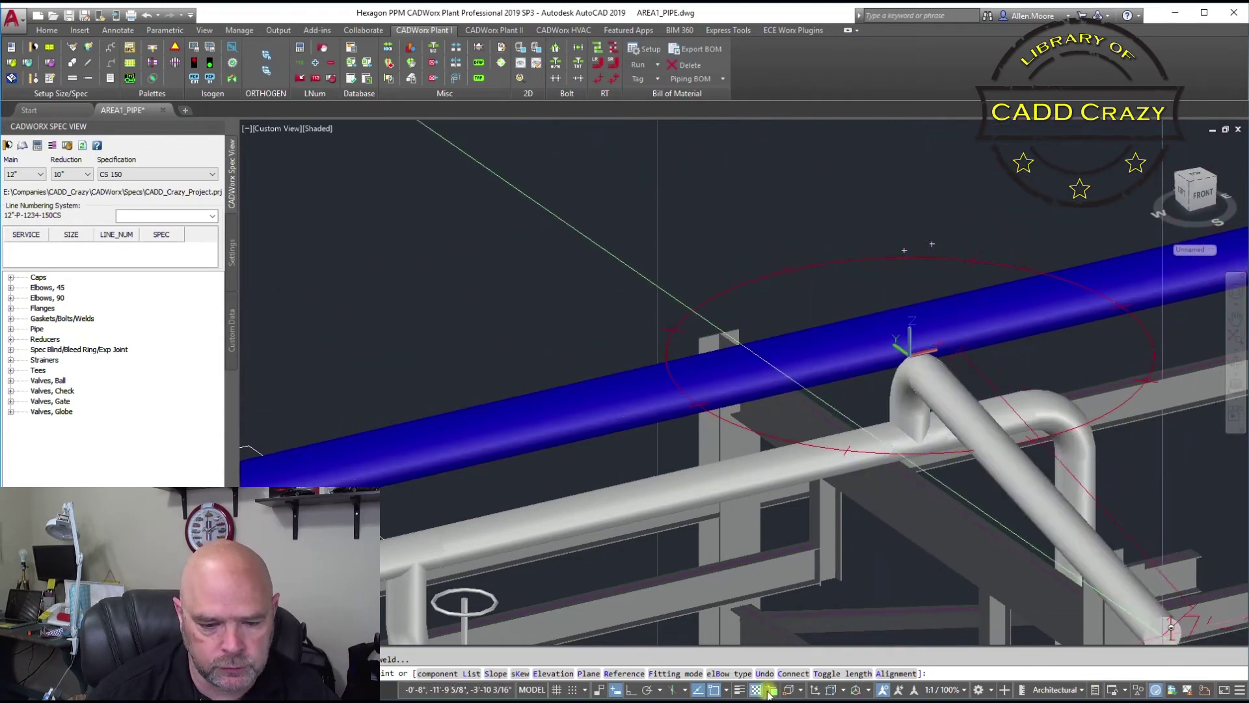
{"action": "left_click", "coordinate": [627, 688]}
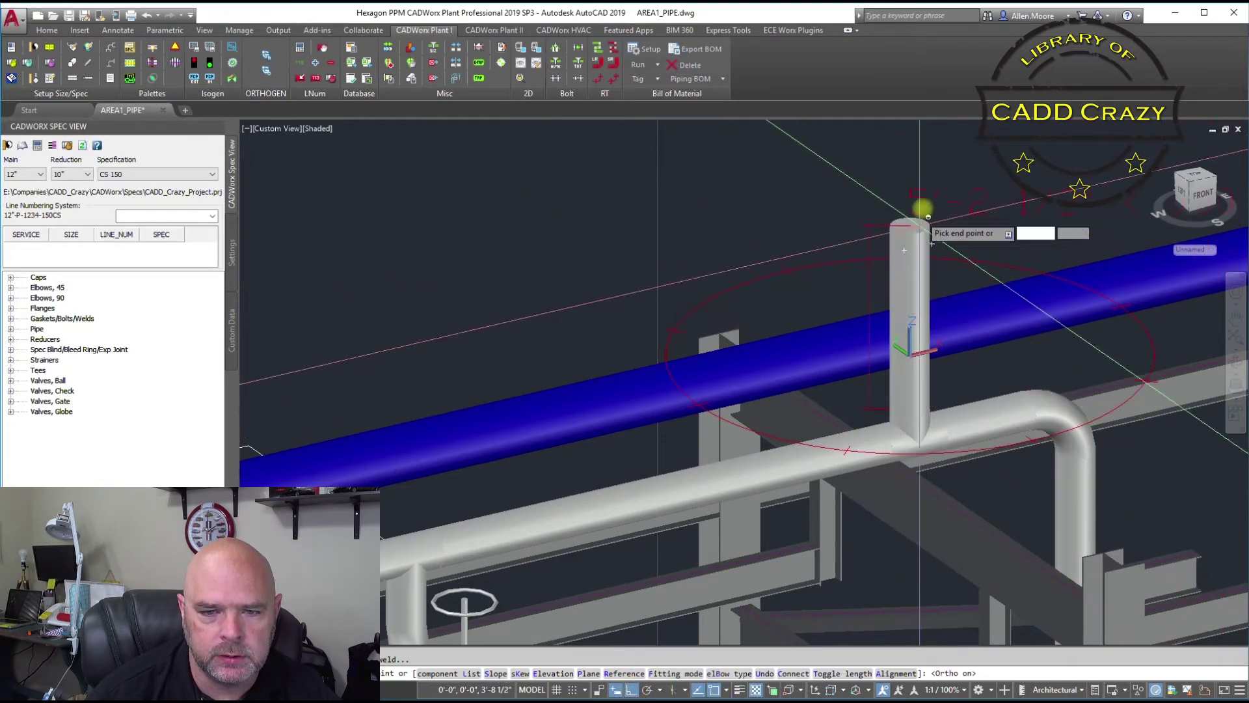
{"action": "left_click", "coordinate": [923, 219]}
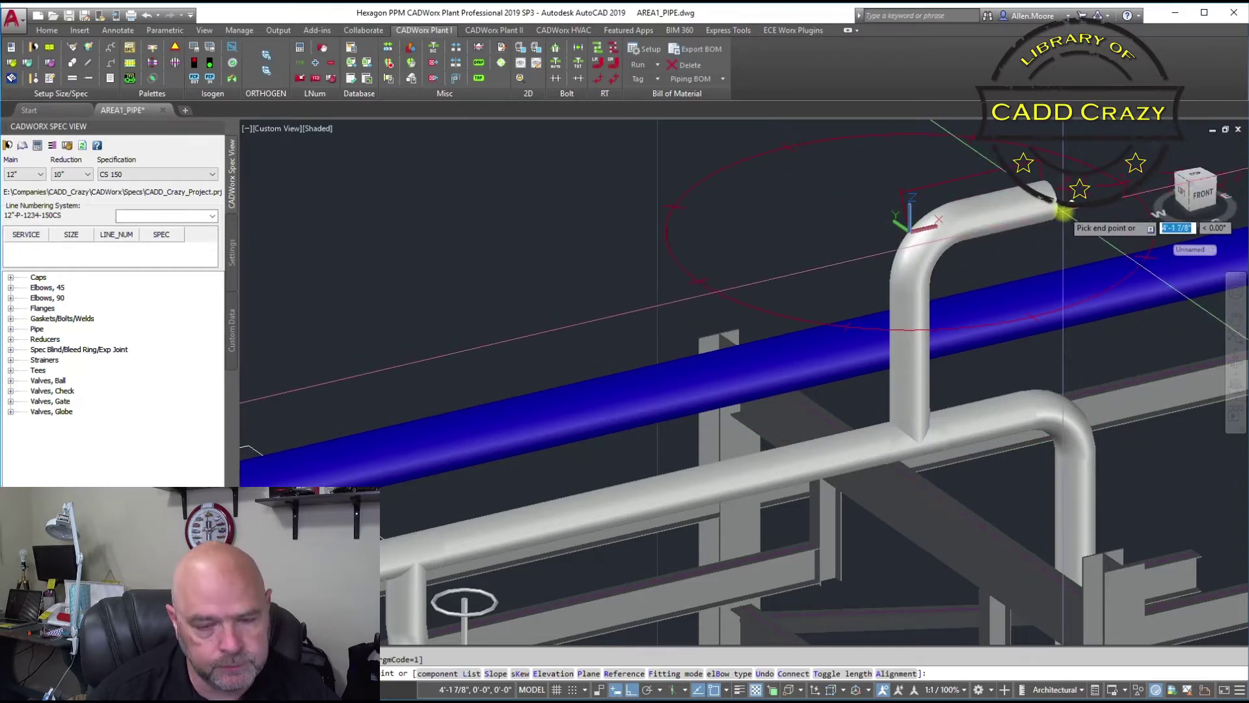
{"action": "key", "text": "Return"}
Delete the trial vertical branch pipe, leaving only the tee's upward stub.
{"action": "left_click", "coordinate": [918, 285]}
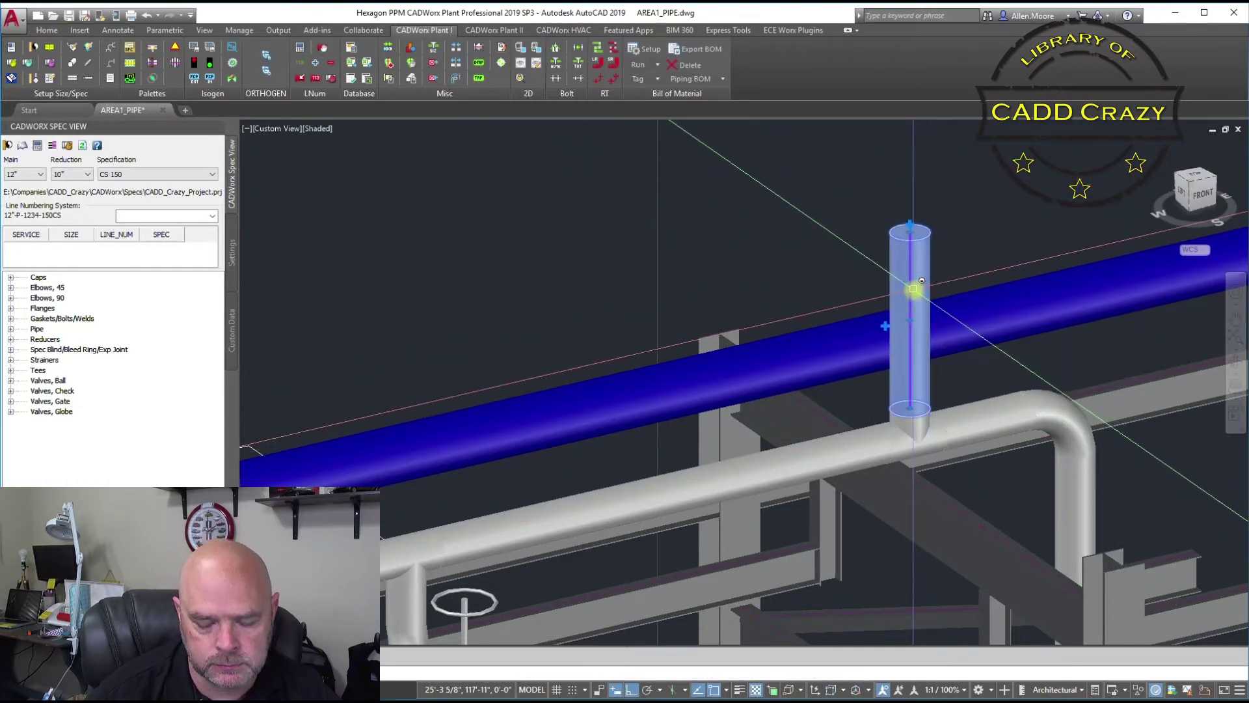
{"action": "key", "text": "Delete"}
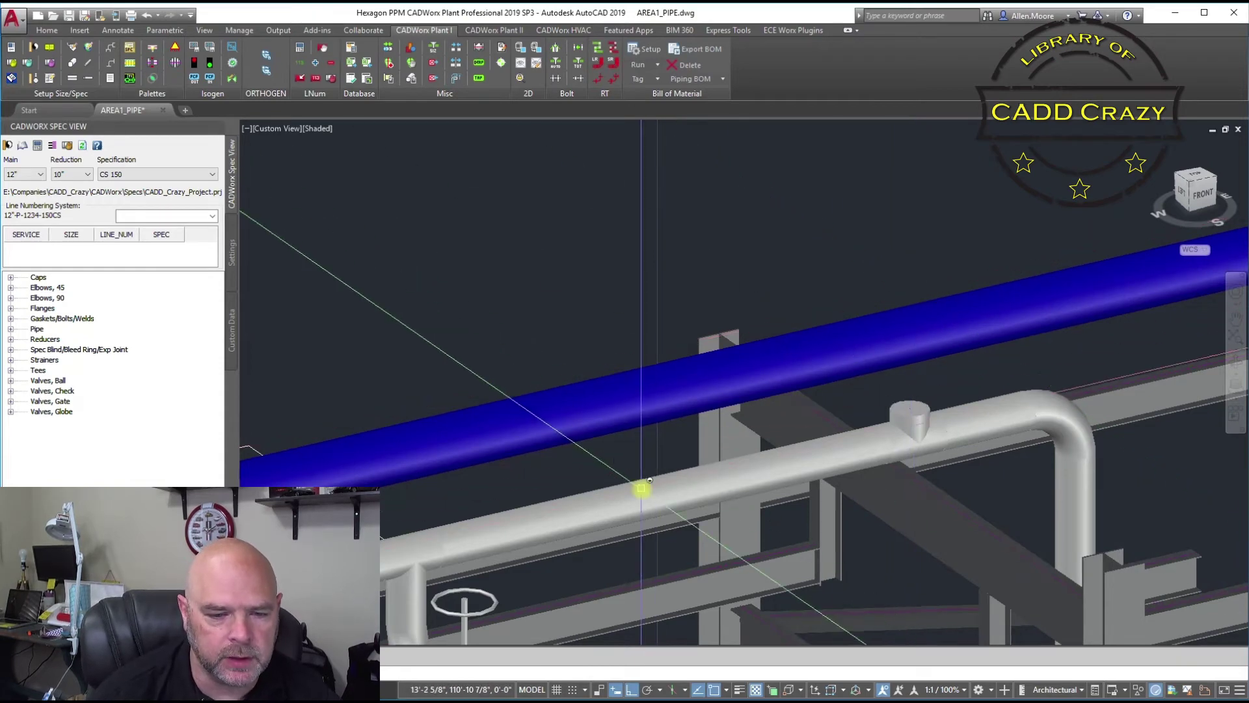
{"action": "scroll", "coordinate": [823, 422], "scroll_direction": "up", "scroll_amount": 2}
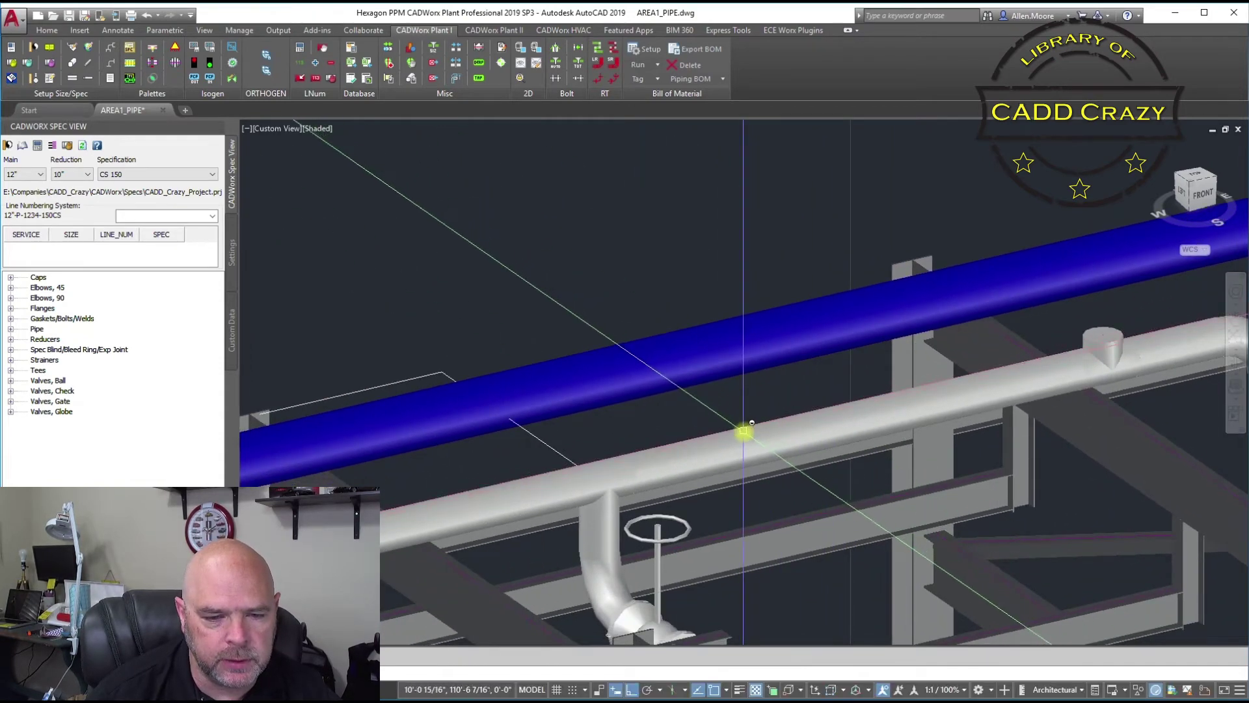
Select the grey pipe and choose Tees > Tee Reducing Buttweld from its right-click menu.
{"action": "left_click", "coordinate": [742, 431]}
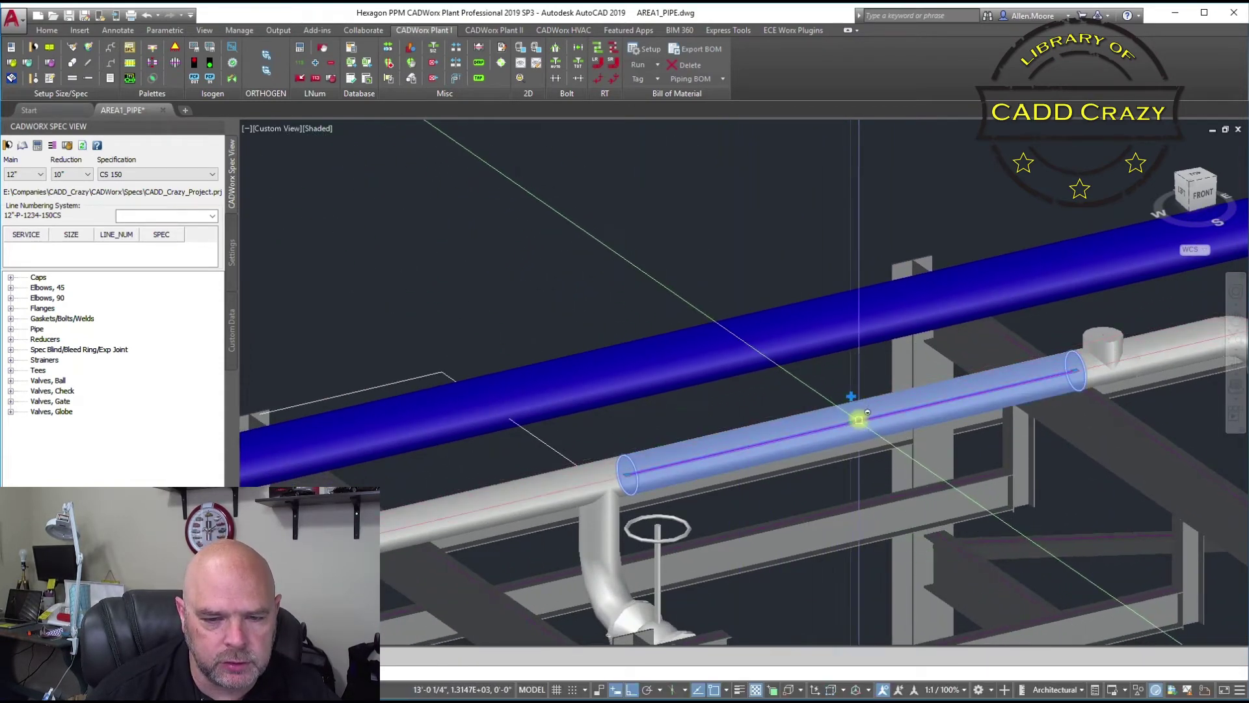
{"action": "key", "text": "Return"}
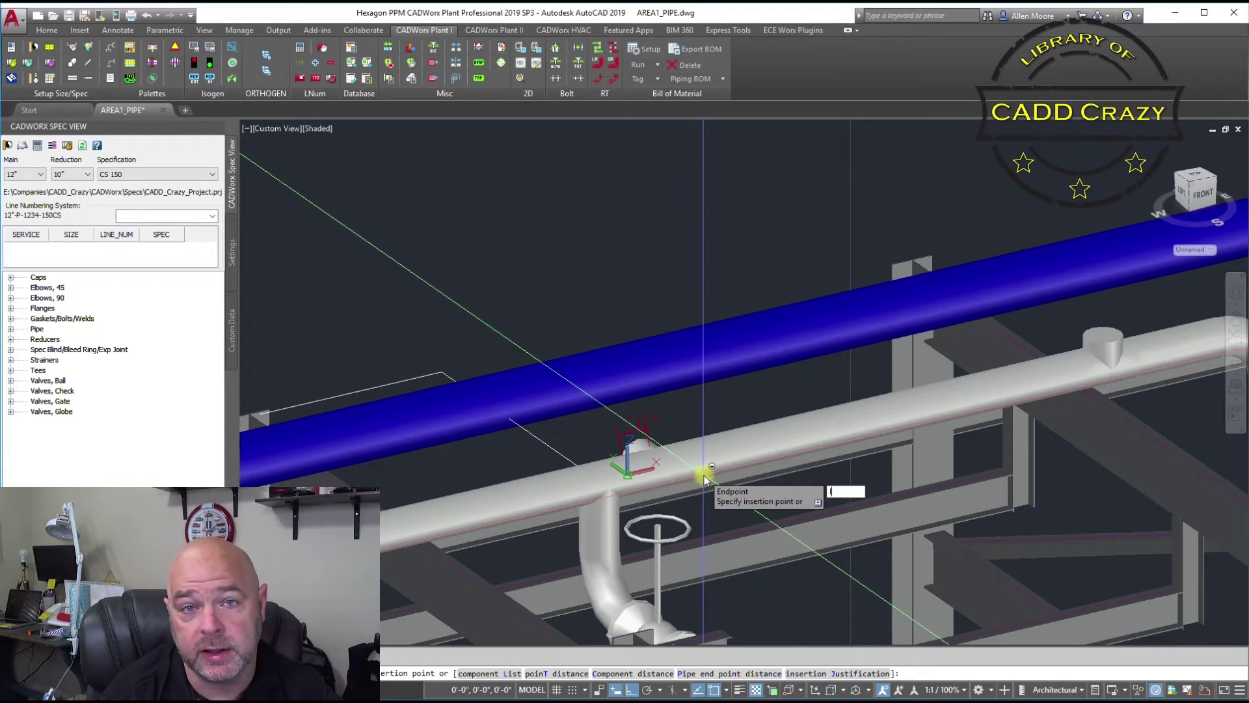
{"action": "right_click", "coordinate": [853, 424]}
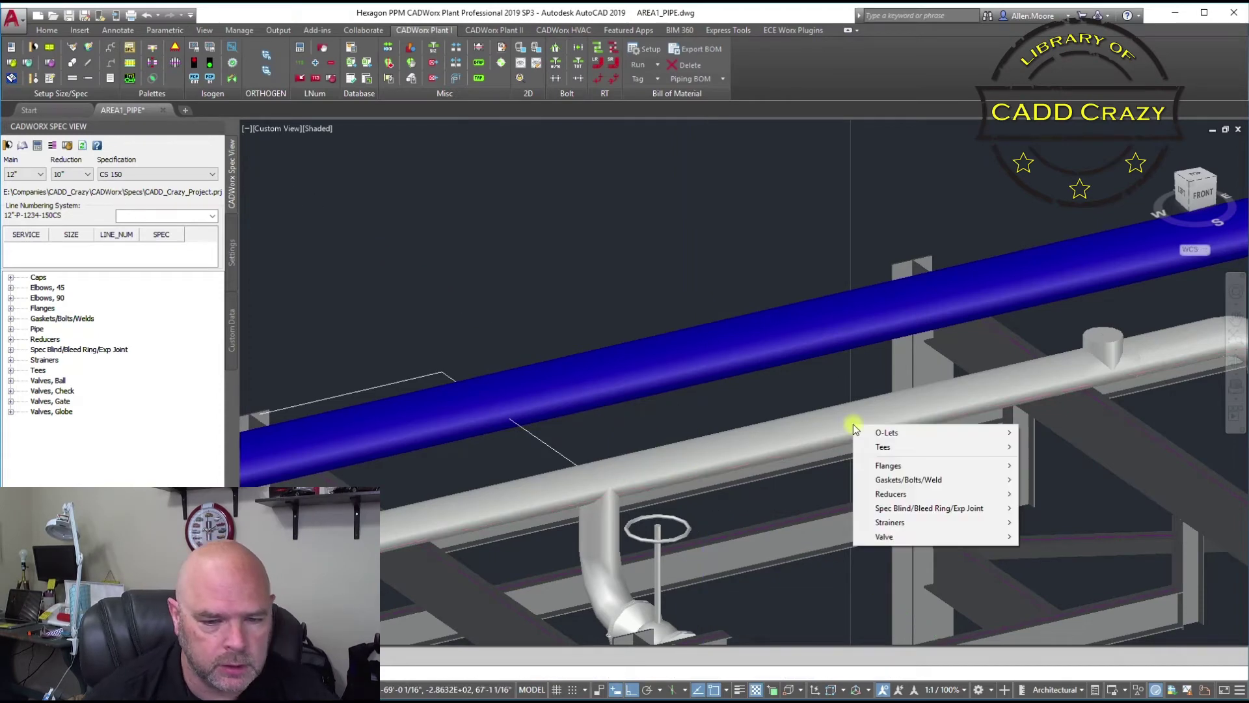
{"action": "mouse_move", "coordinate": [889, 435]}
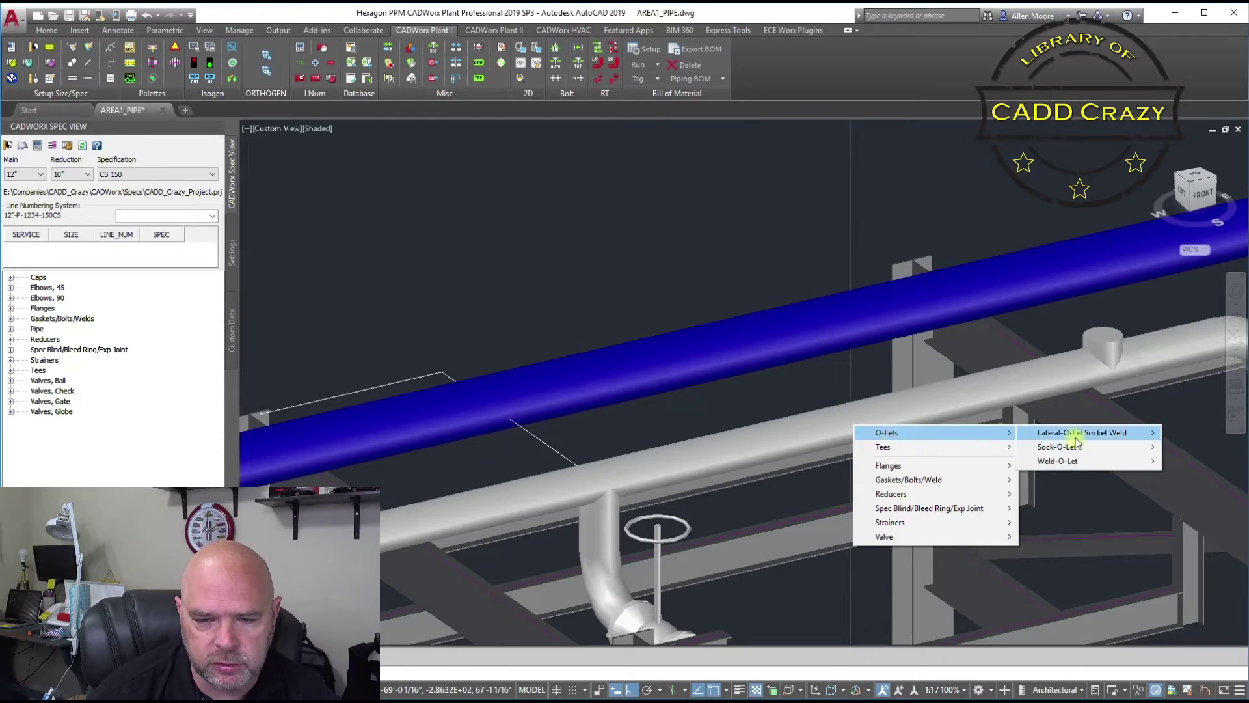
{"action": "mouse_move", "coordinate": [1077, 442]}
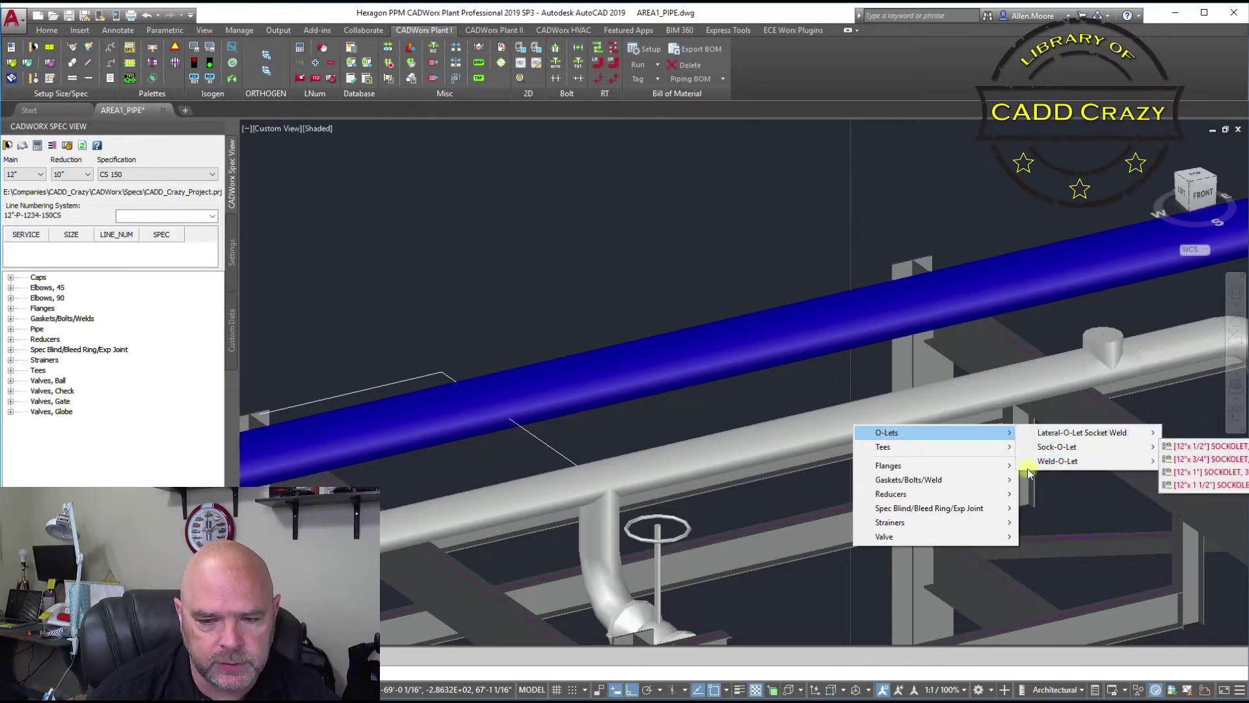
{"action": "mouse_move", "coordinate": [955, 431]}
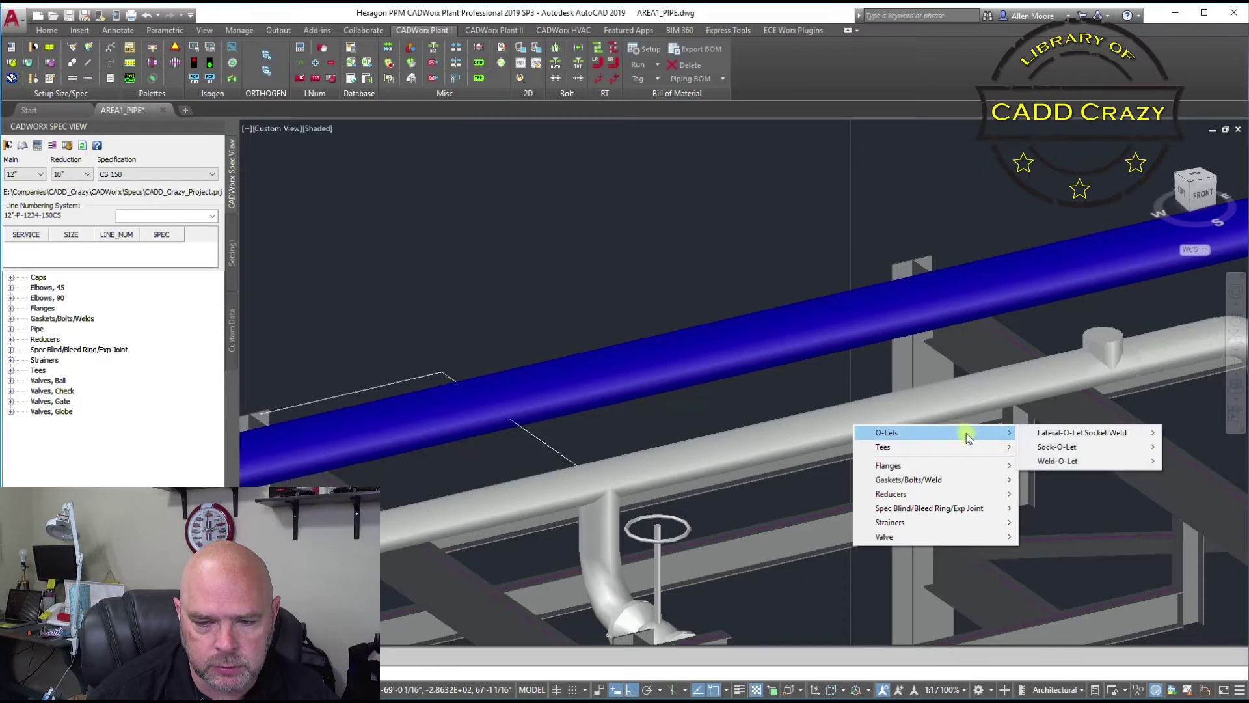
{"action": "mouse_move", "coordinate": [1044, 460]}
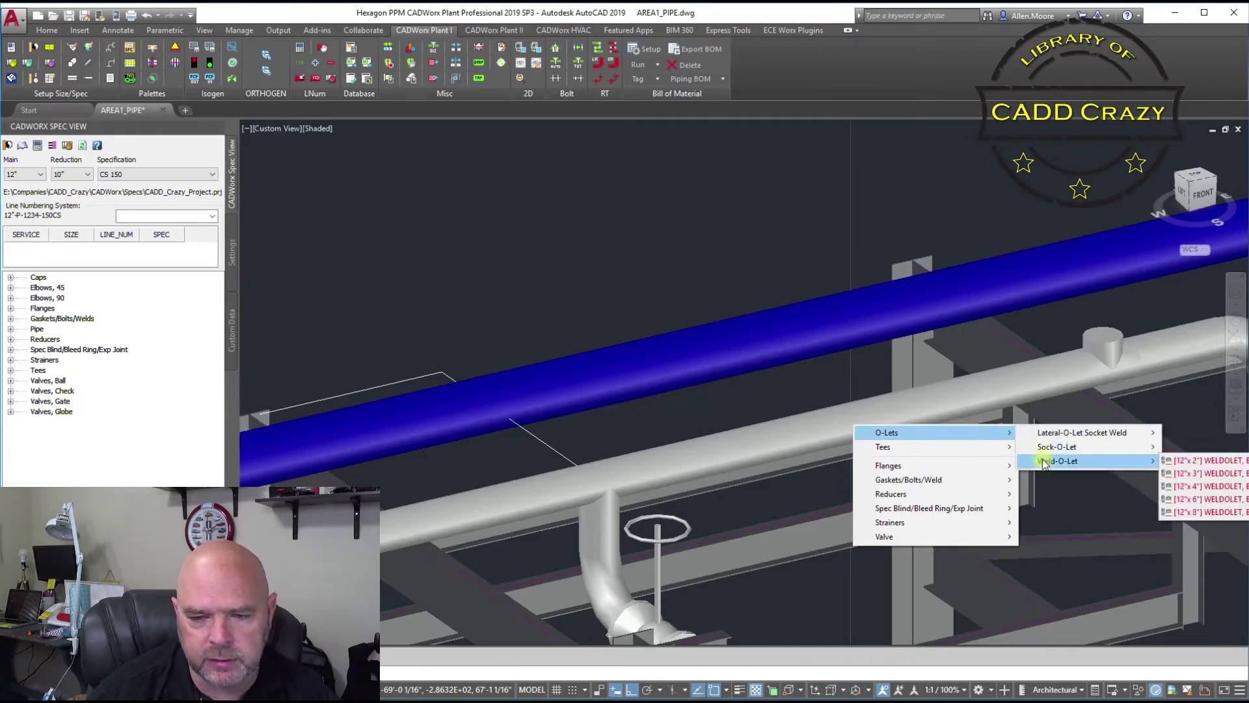
{"action": "mouse_move", "coordinate": [988, 450]}
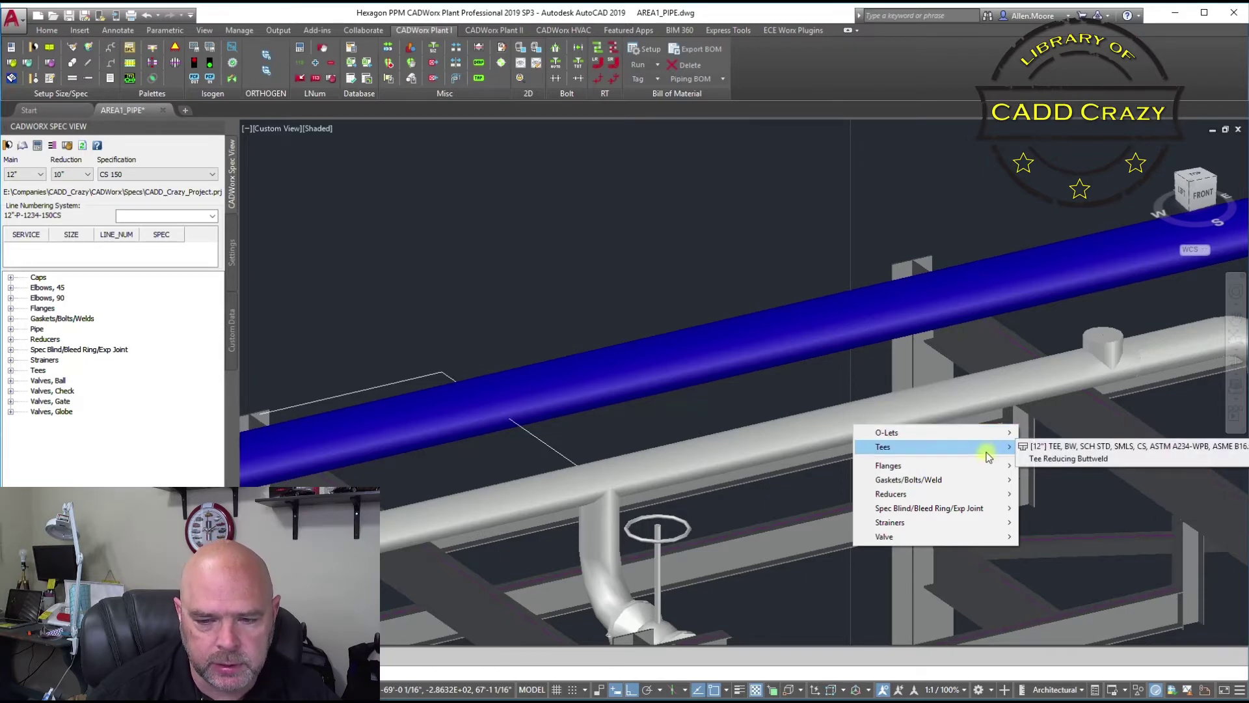
{"action": "left_click", "coordinate": [1069, 460]}
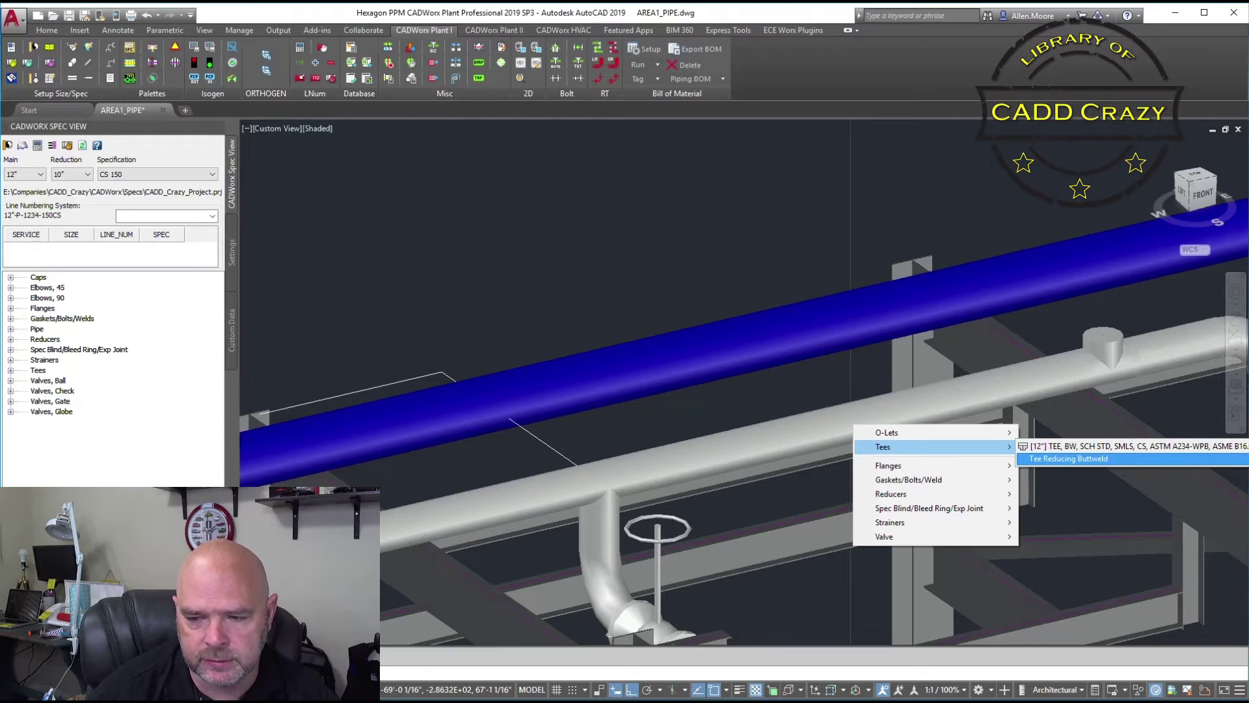
Place the reducing tee on the grey pipe with its branch up and the parent line number.
{"action": "left_click", "coordinate": [754, 415]}
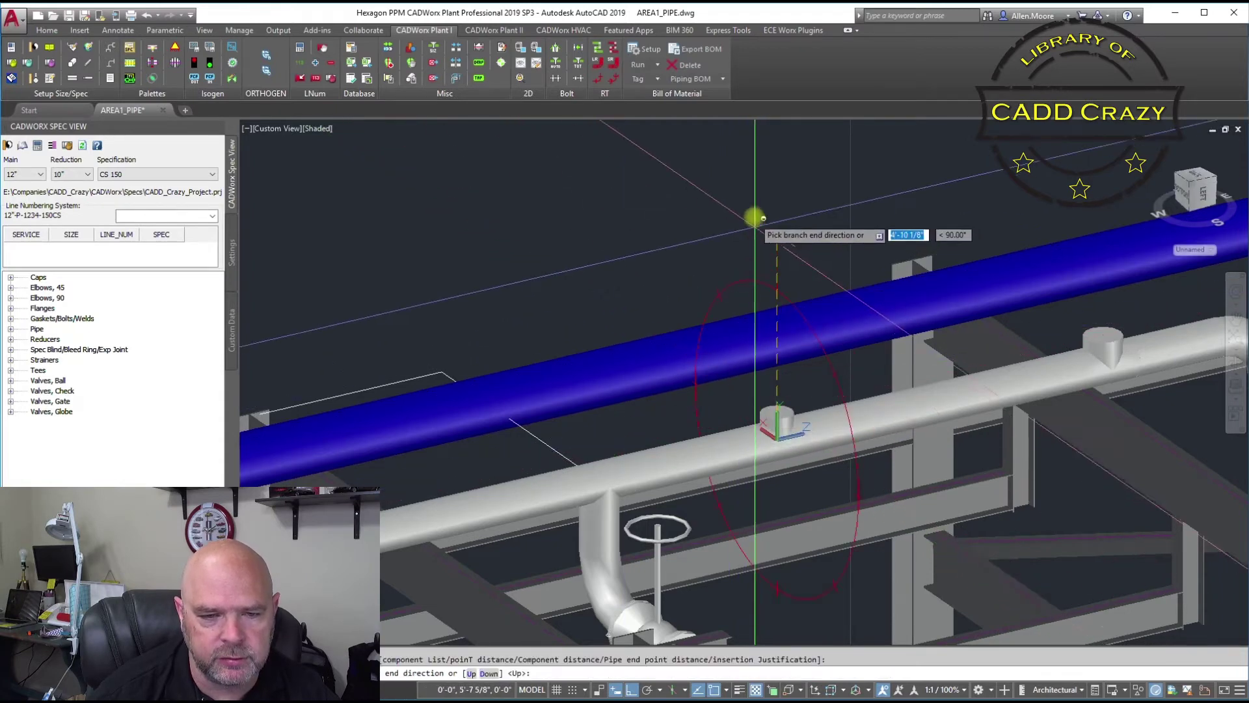
{"action": "left_click", "coordinate": [754, 218]}
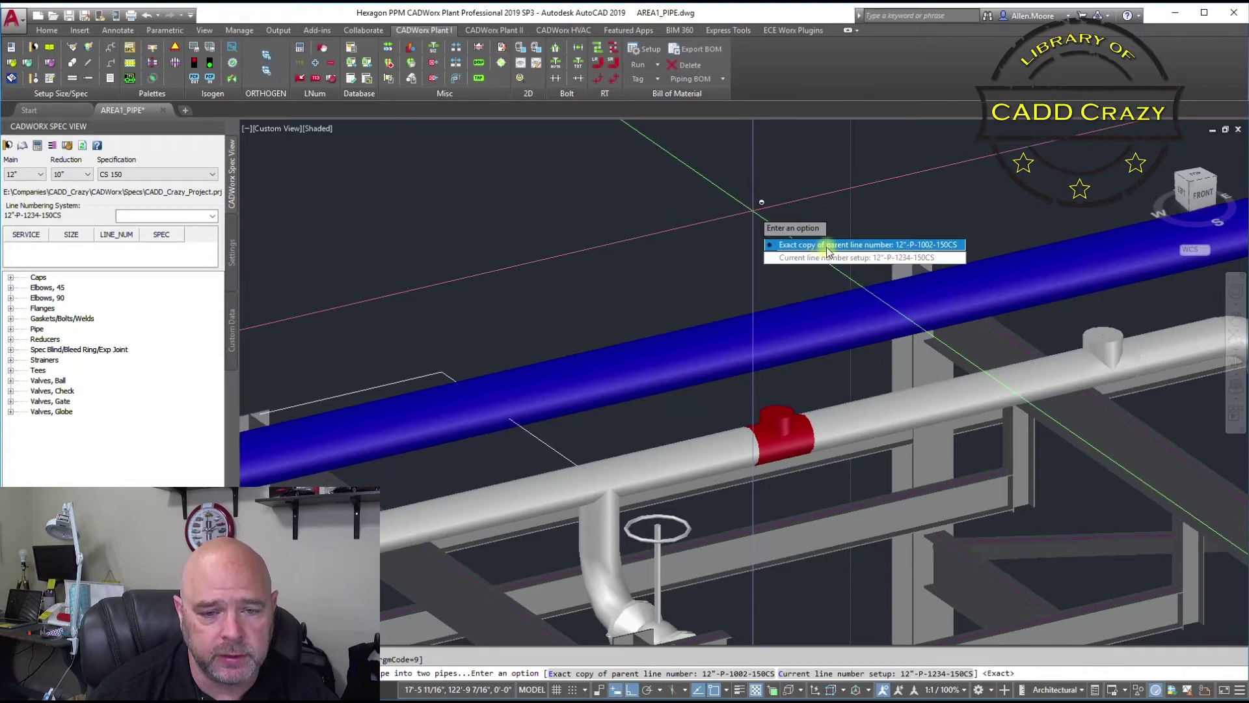
{"action": "left_click", "coordinate": [828, 249]}
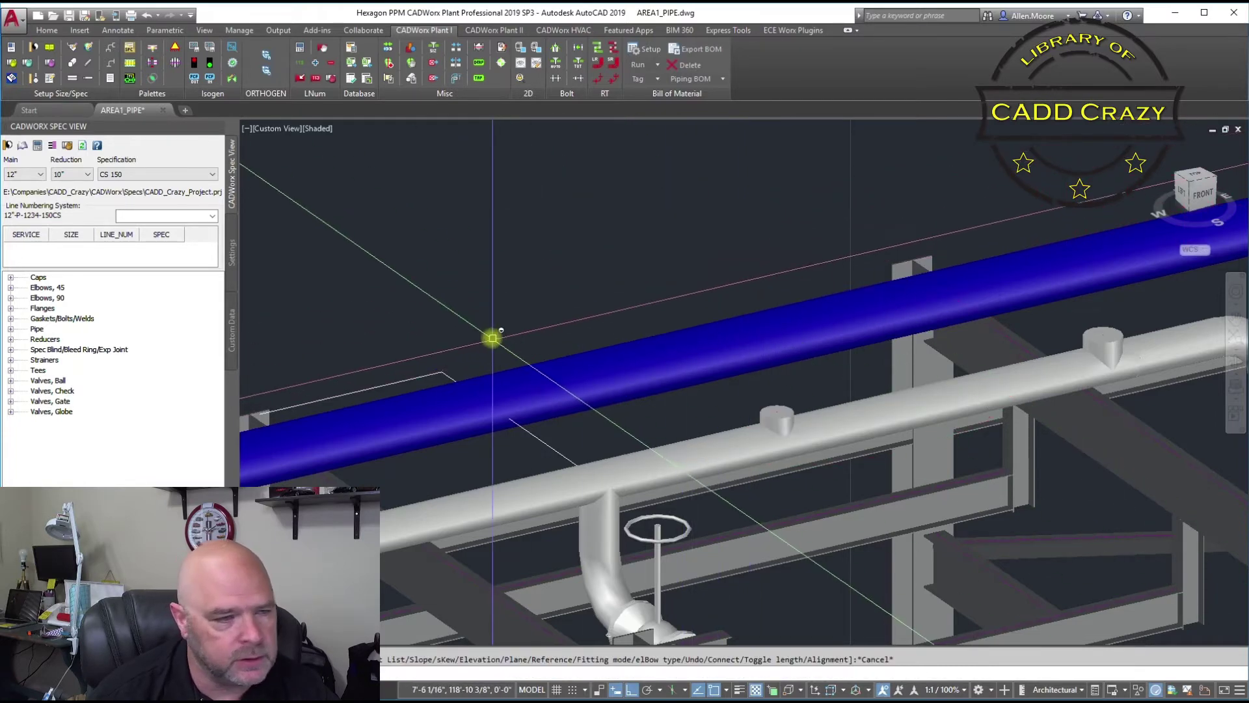
{"action": "key", "text": "Escape"}
Match the line number 12"-P-1002-150CS from the grey pipe, then delete the 12"x10" reducing tee.
{"action": "left_click", "coordinate": [65, 146]}
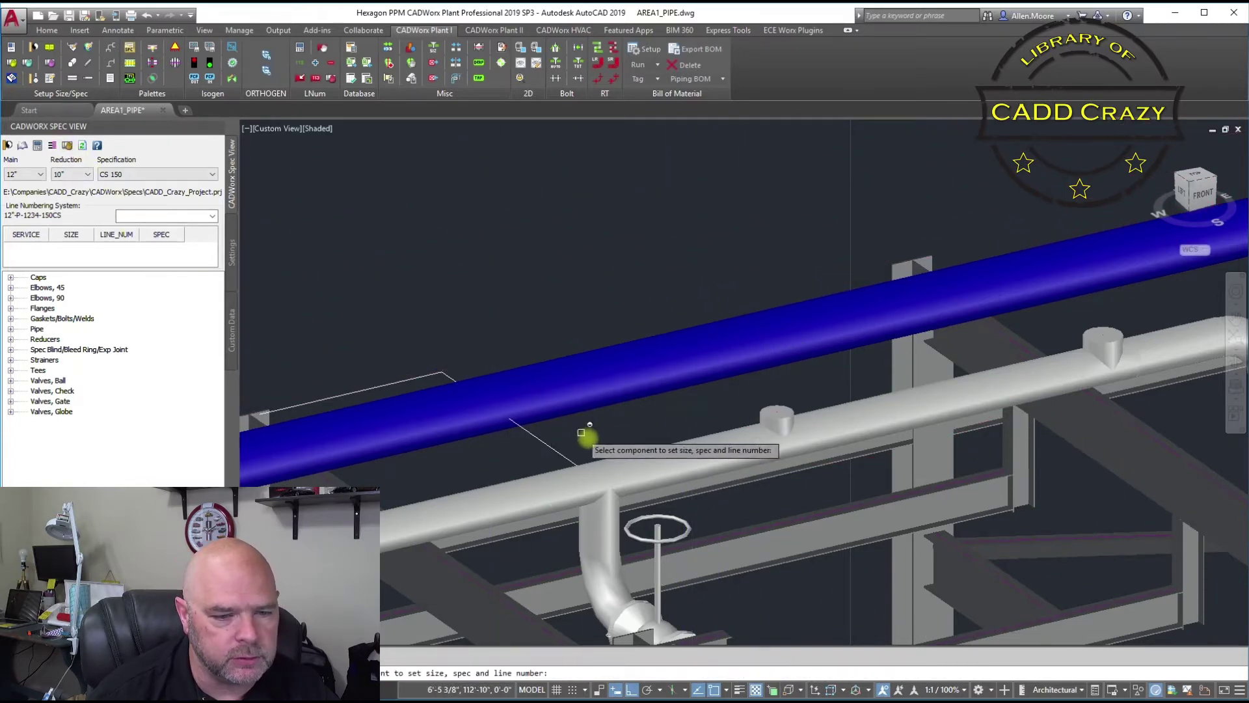
{"action": "left_click", "coordinate": [672, 451]}
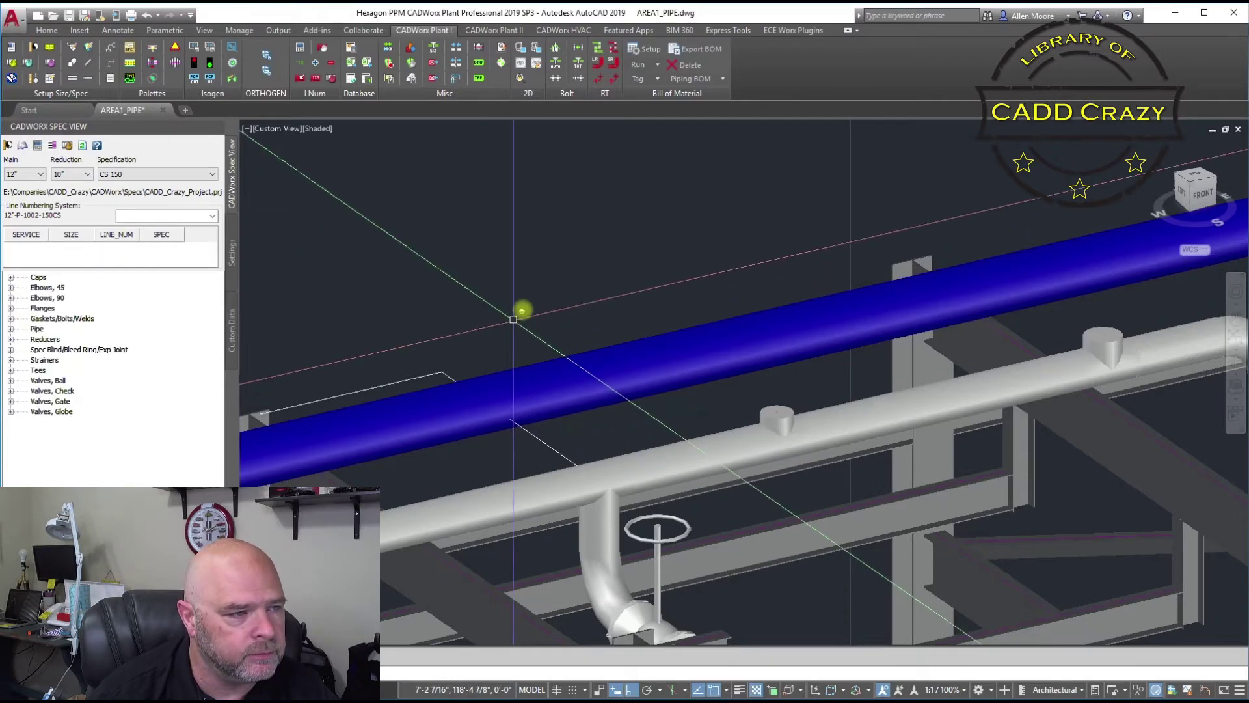
{"action": "scroll", "coordinate": [753, 421], "scroll_direction": "up", "scroll_amount": 3}
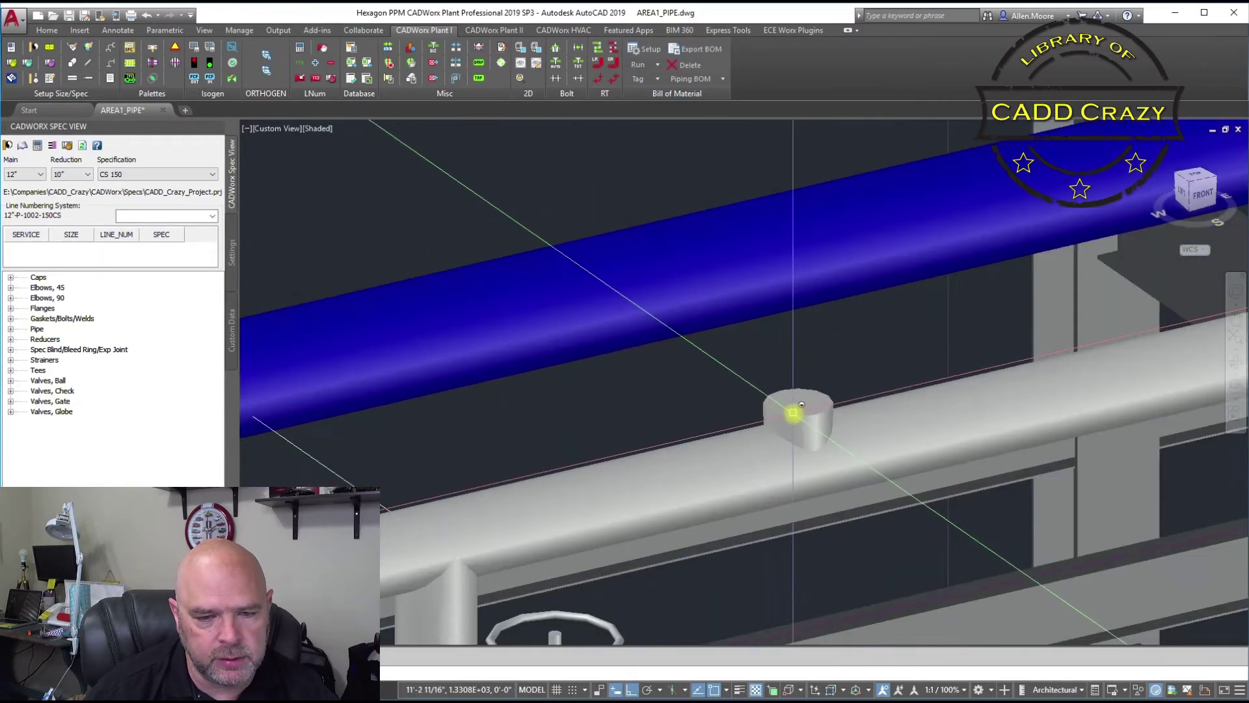
{"action": "scroll", "coordinate": [759, 407], "scroll_direction": "down", "scroll_amount": 2}
{"action": "scroll", "coordinate": [759, 408], "scroll_direction": "down", "scroll_amount": 2}
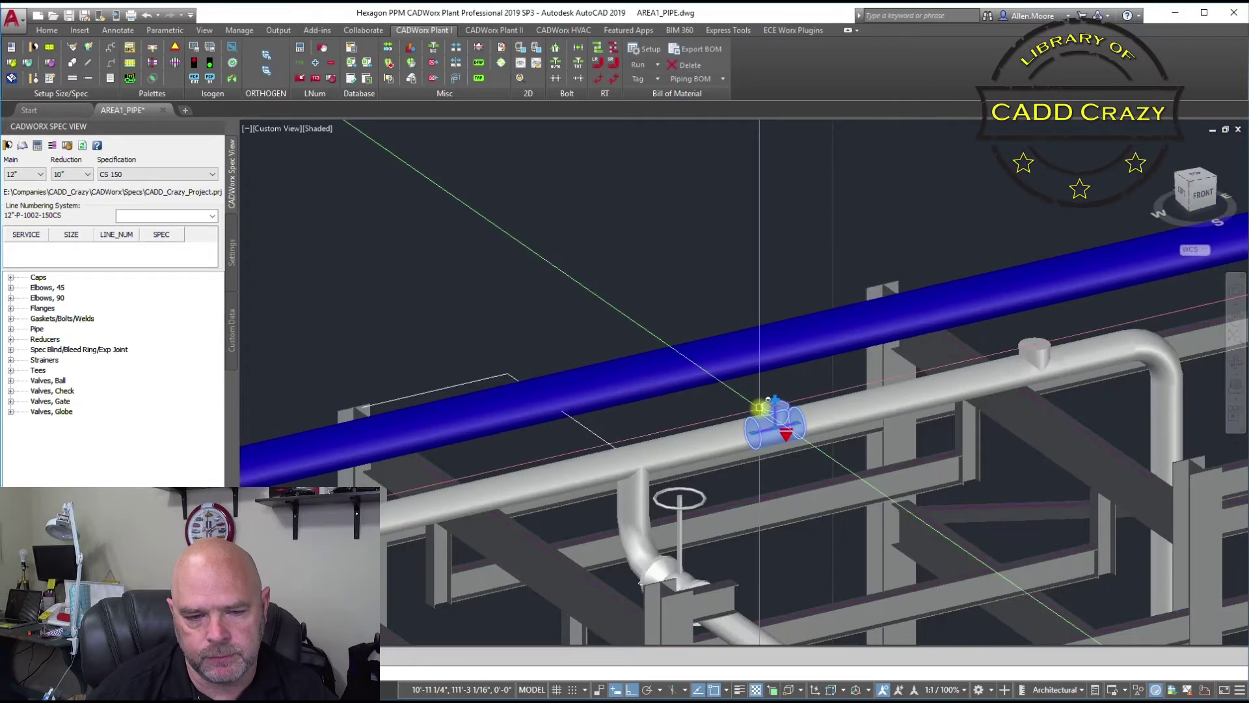
{"action": "mouse_move", "coordinate": [759, 408]}
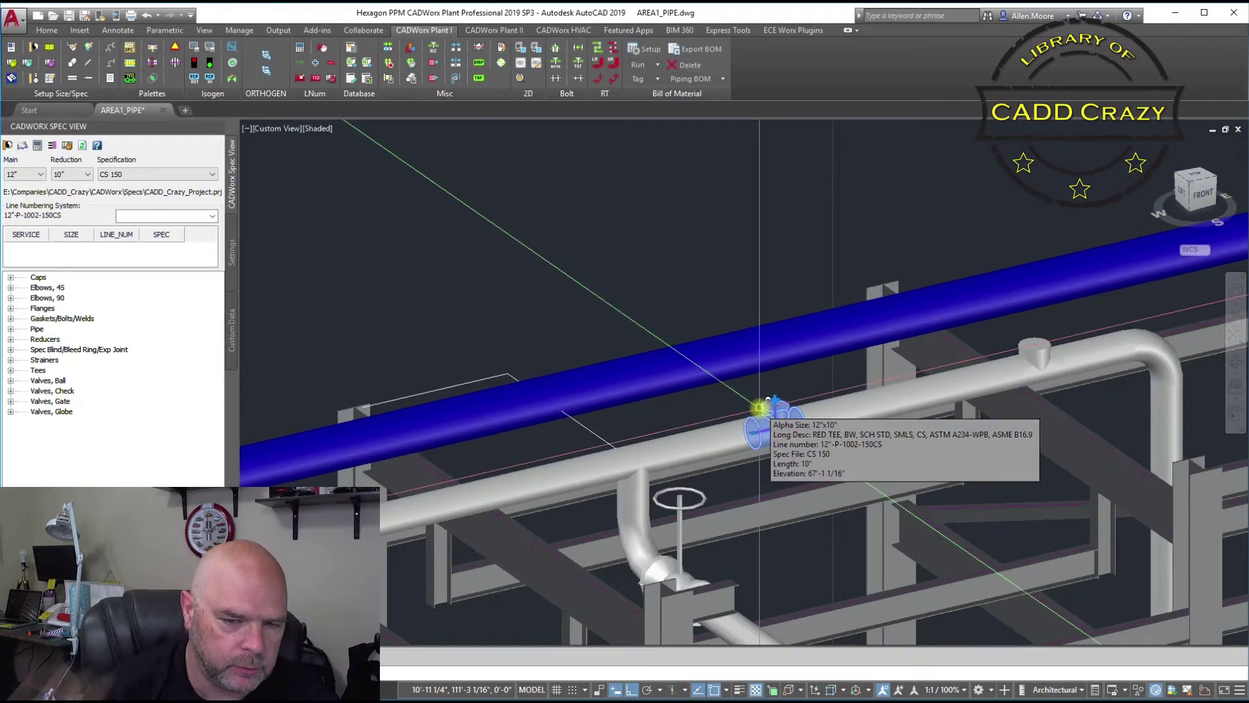
{"action": "left_click", "coordinate": [759, 408]}
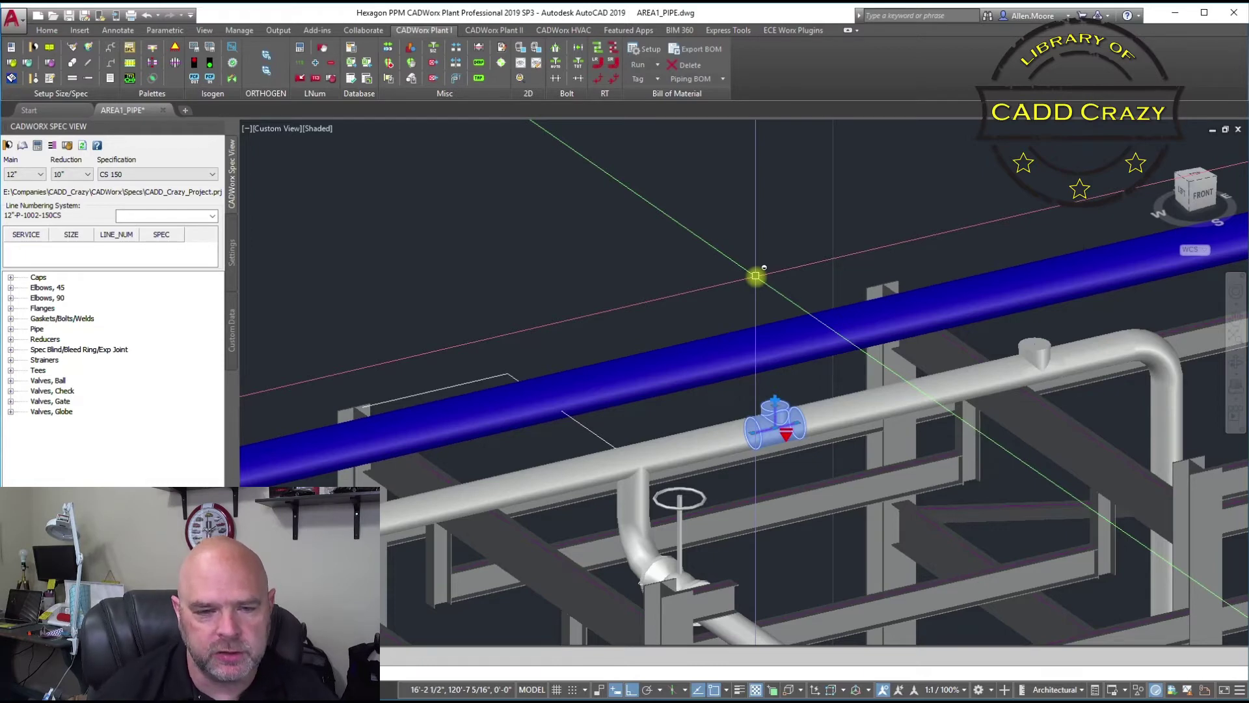
{"action": "key", "text": "Delete"}
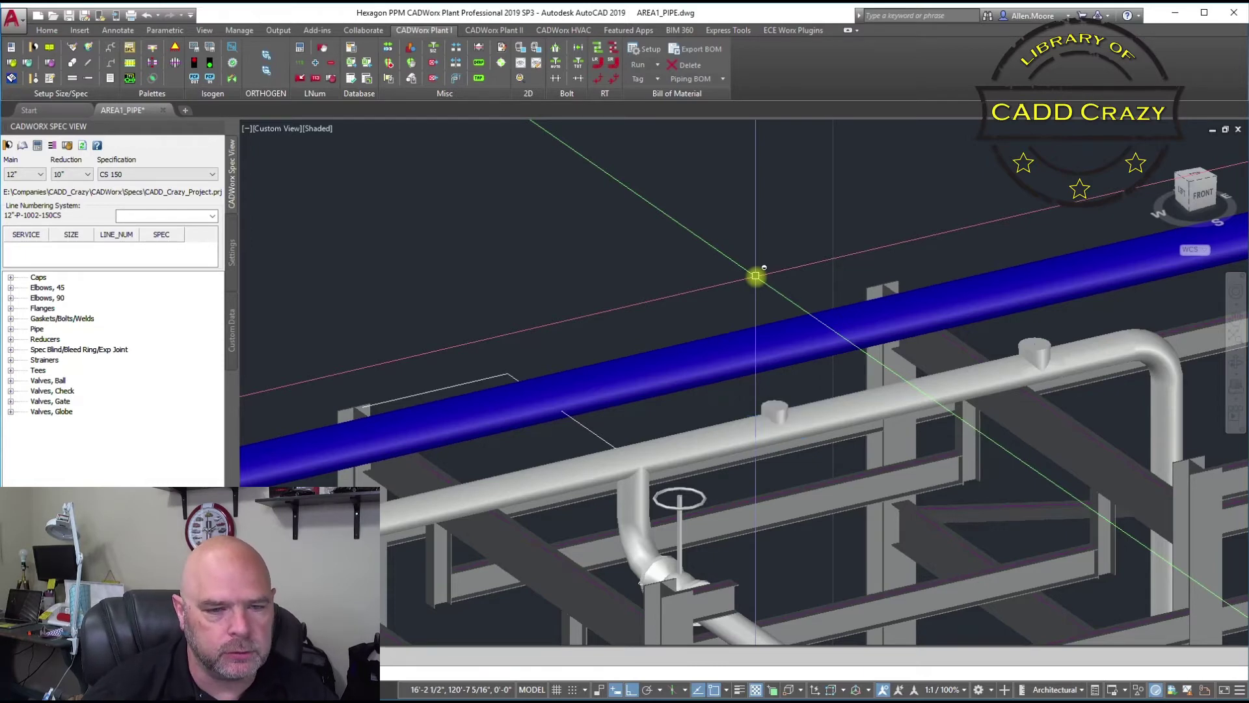
Set Apply Branch Table Rule to No in Setup's Piping Rules, apply, and dismiss the CFG warning.
{"action": "left_click", "coordinate": [9, 47]}
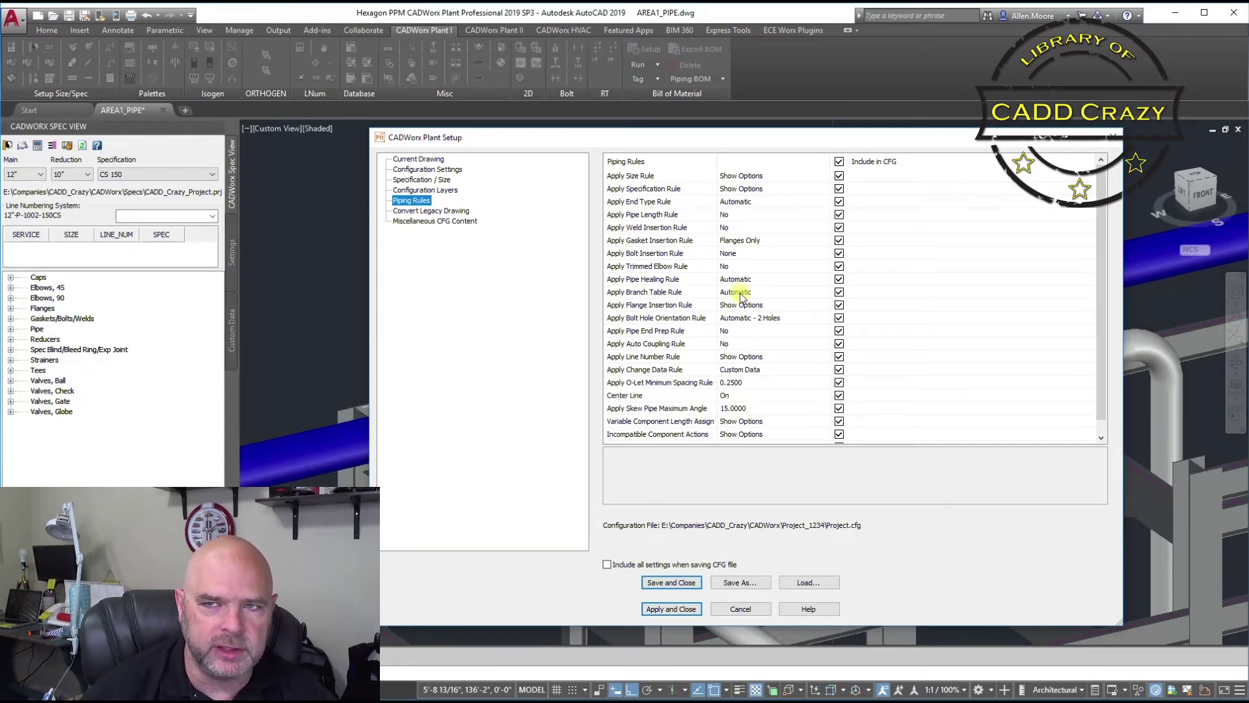
{"action": "left_click", "coordinate": [742, 297]}
{"action": "left_click", "coordinate": [741, 297]}
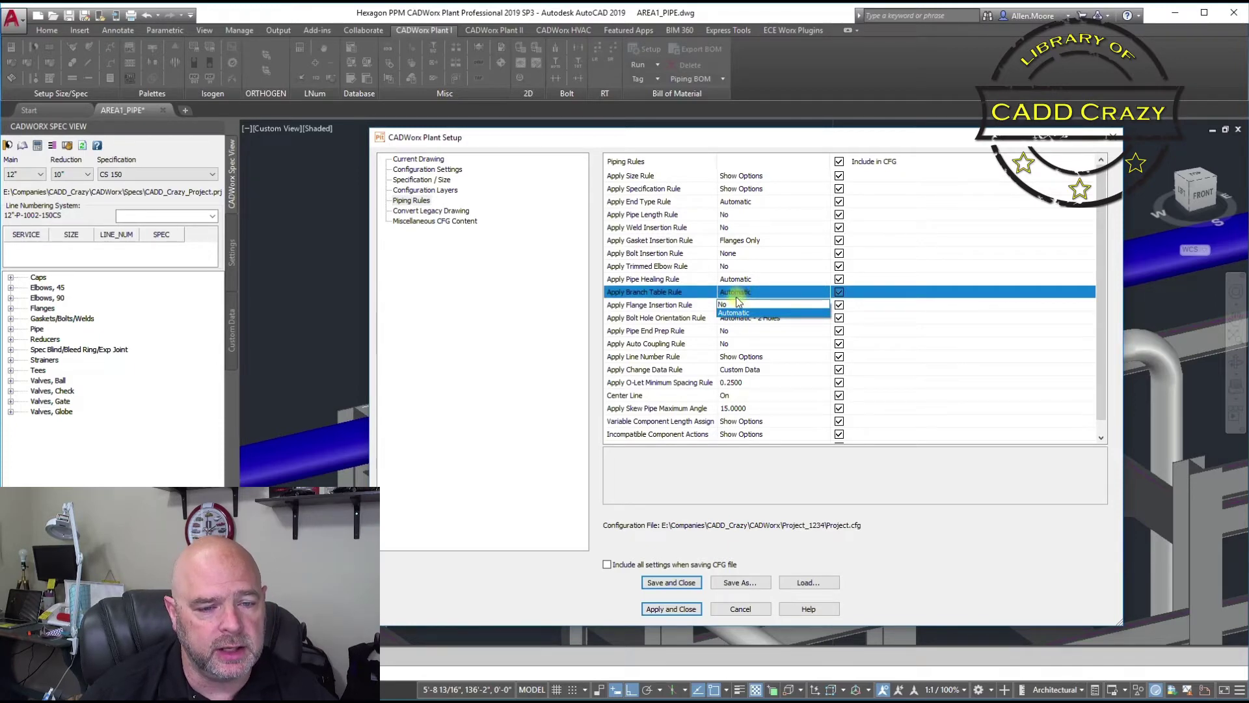
{"action": "left_click", "coordinate": [727, 305]}
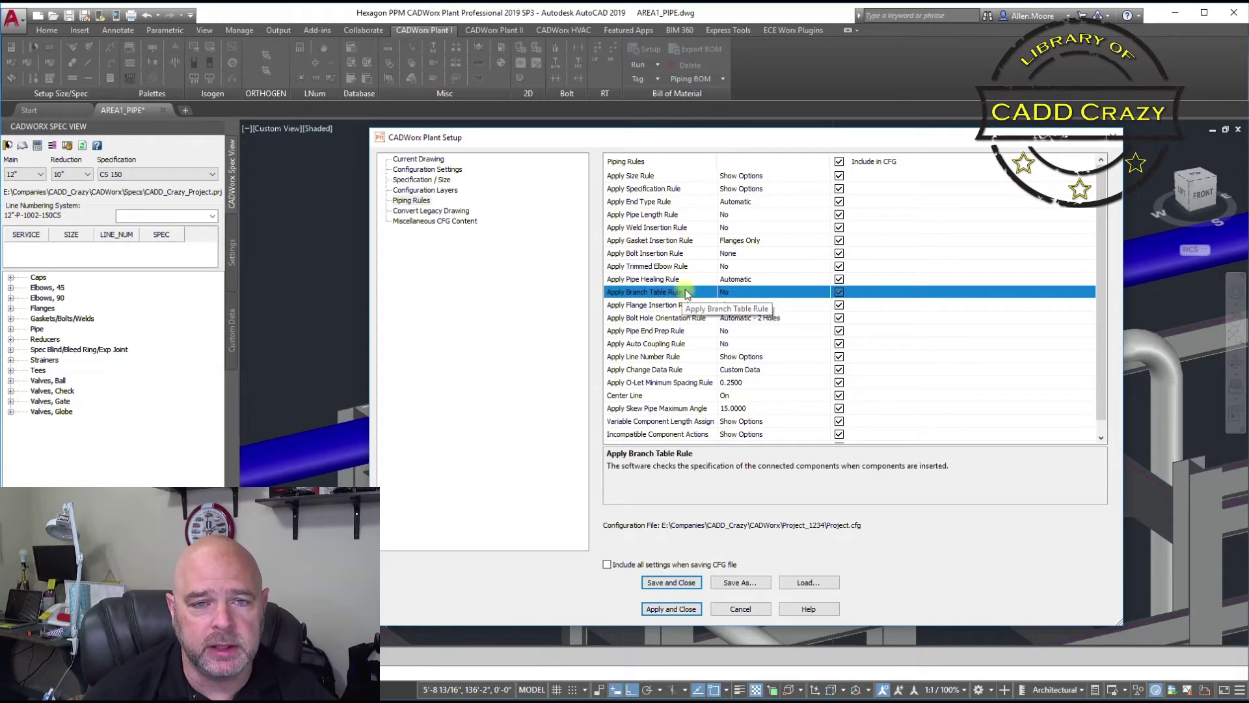
{"action": "left_click", "coordinate": [681, 609]}
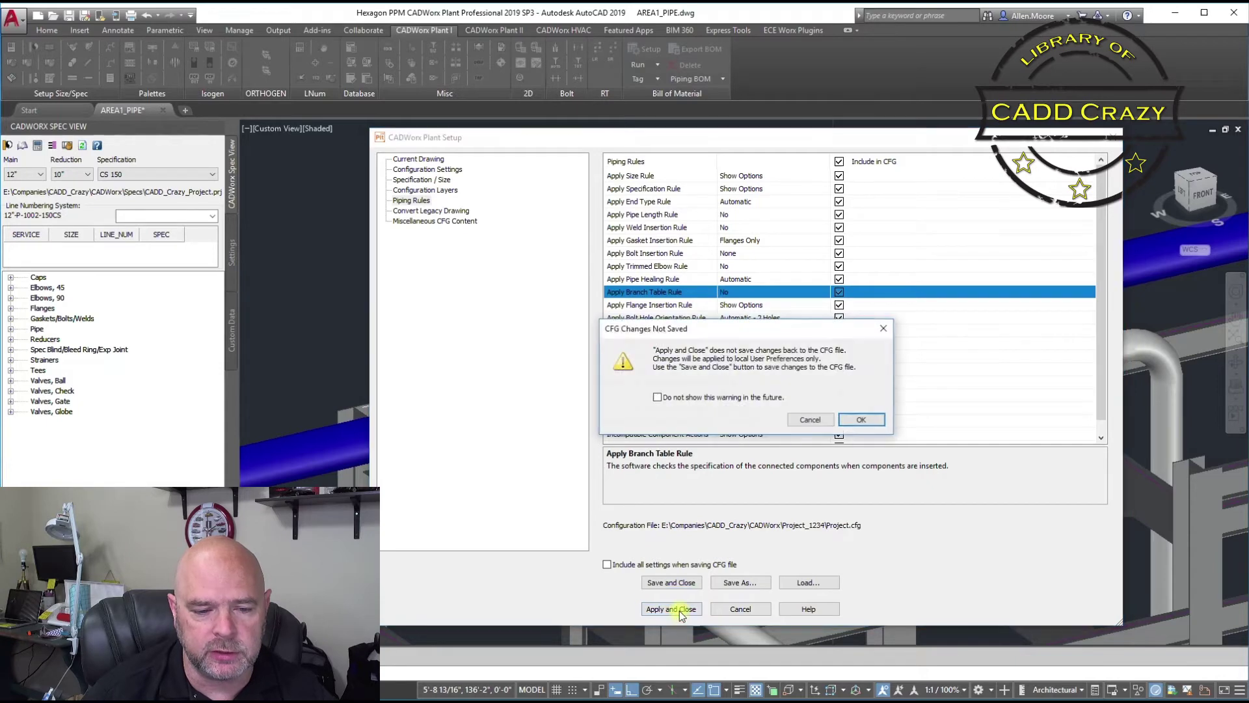
{"action": "left_click", "coordinate": [860, 420]}
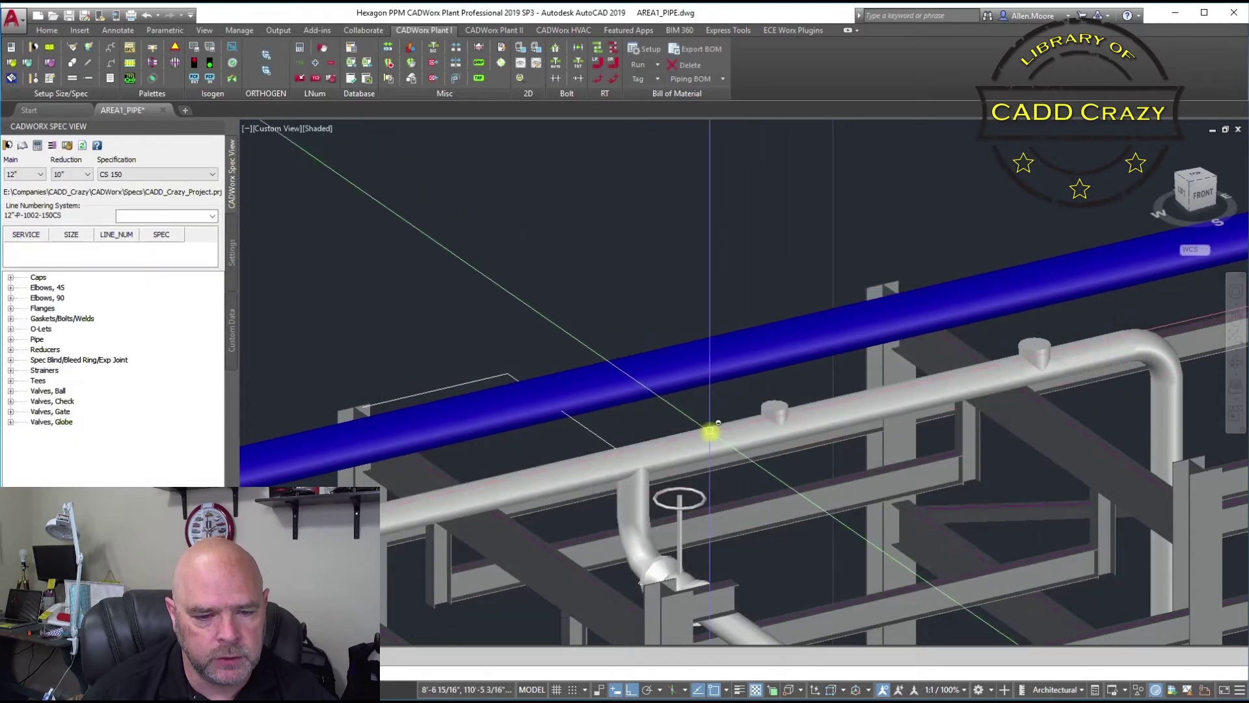
Select the grey pipe and pick a 12"x6" reducer fitting from its right-click menu.
{"action": "left_click", "coordinate": [841, 404]}
{"action": "left_click", "coordinate": [905, 376]}
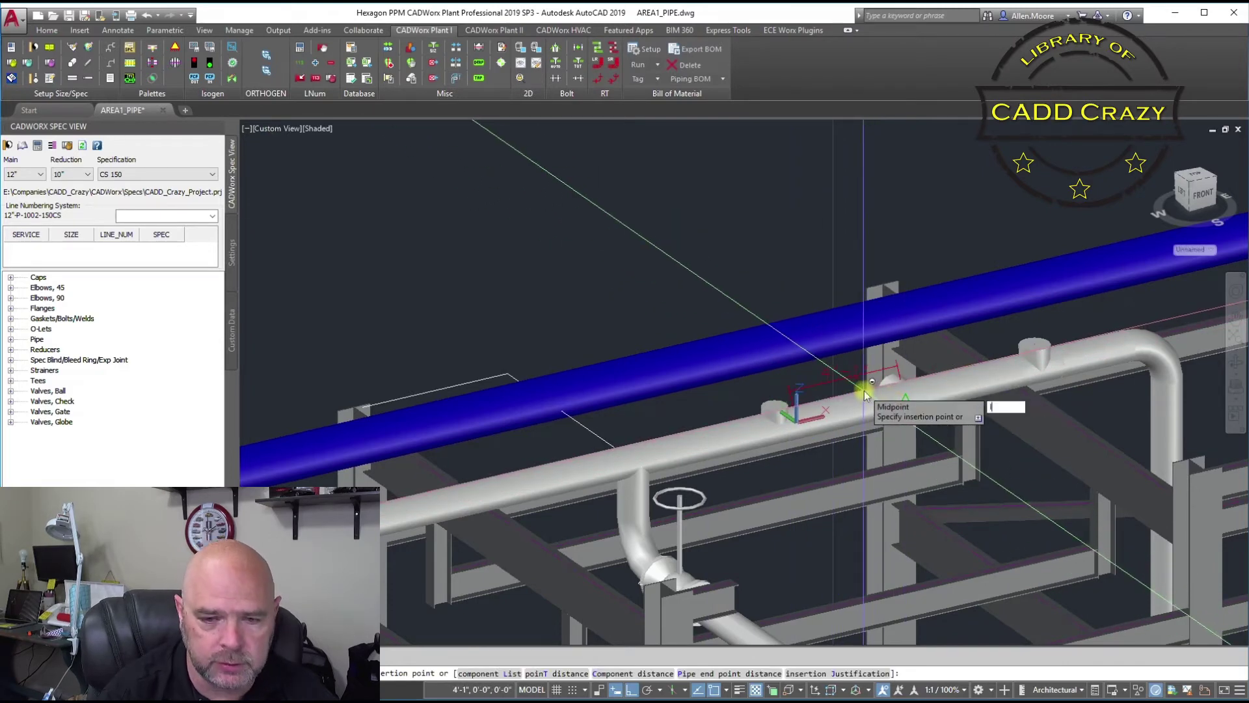
{"action": "right_click", "coordinate": [908, 403]}
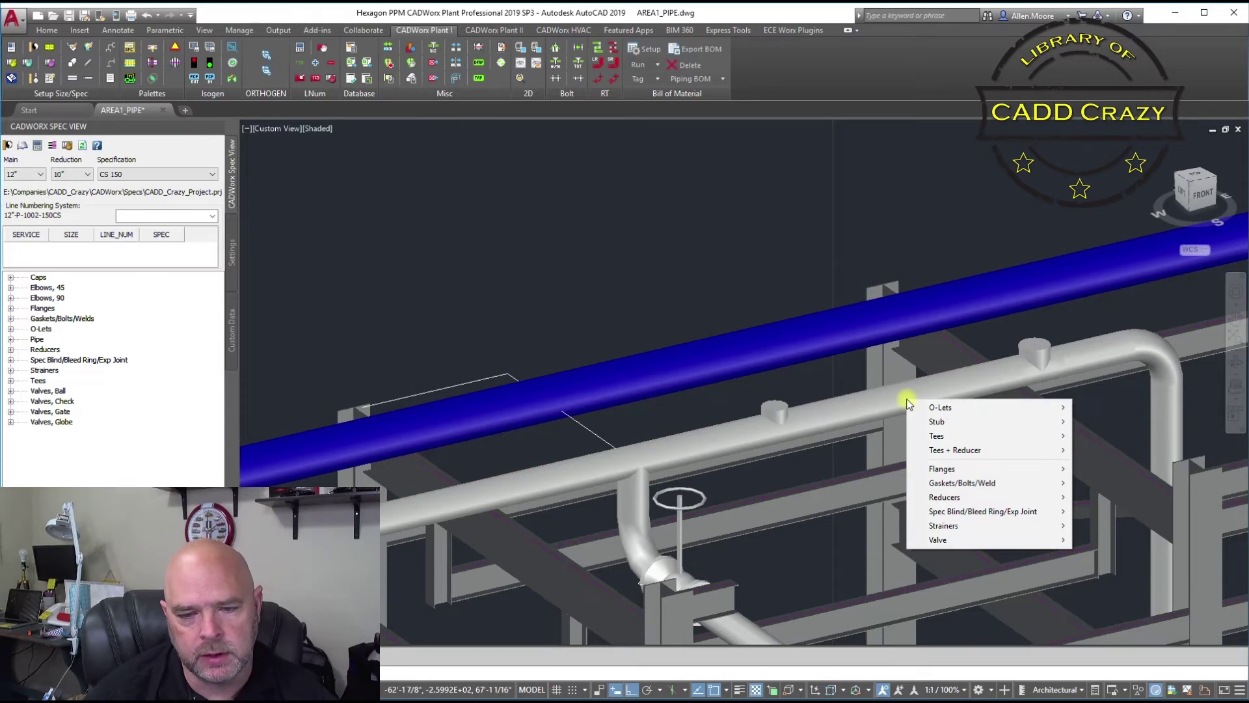
{"action": "mouse_move", "coordinate": [958, 451]}
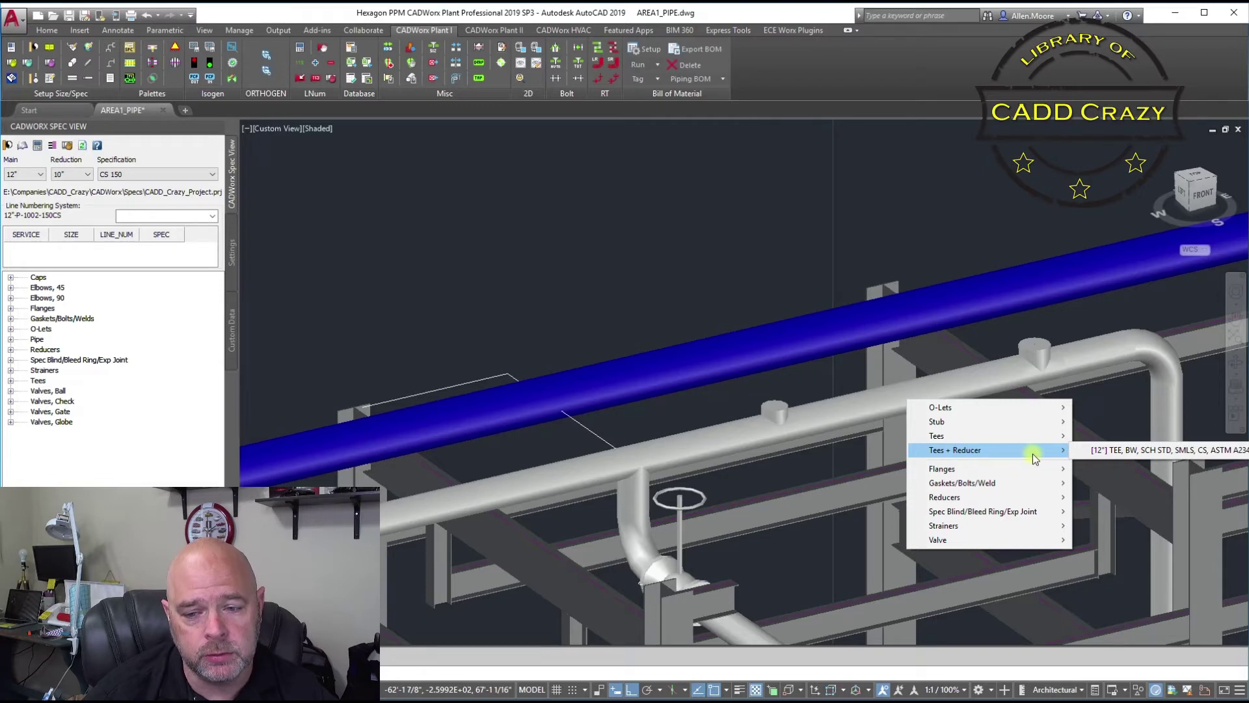
{"action": "mouse_move", "coordinate": [1083, 450]}
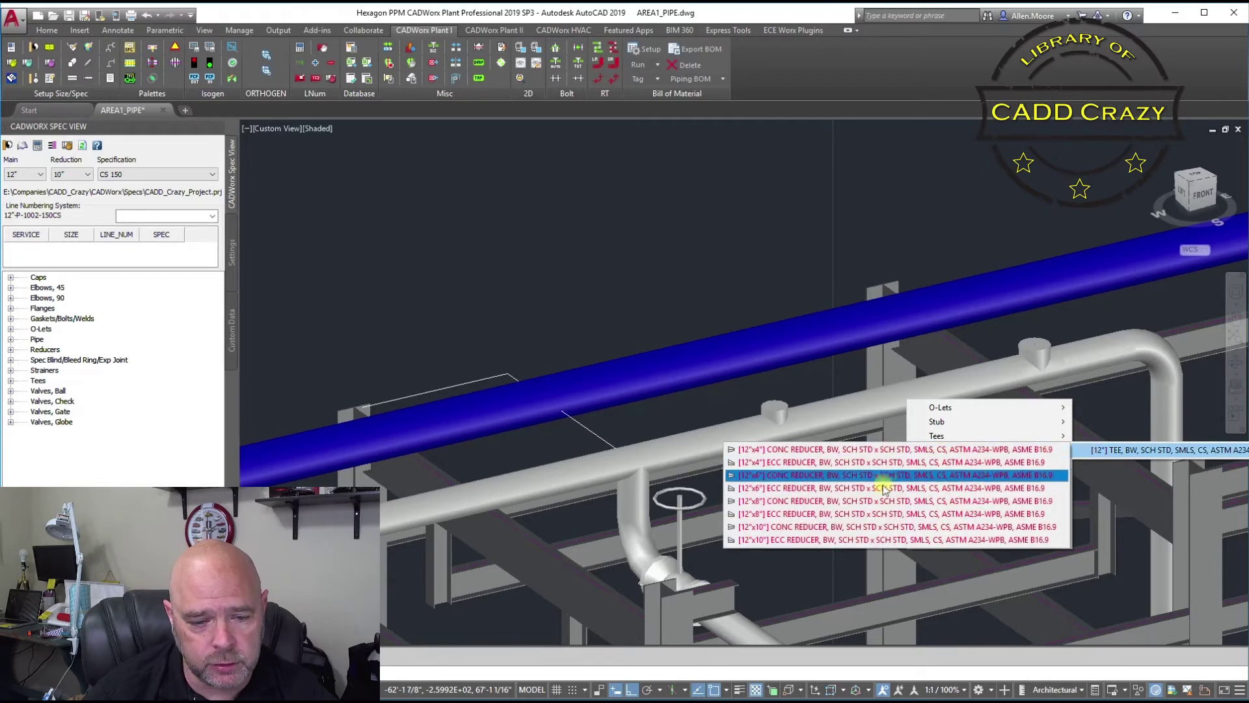
{"action": "left_click", "coordinate": [851, 488]}
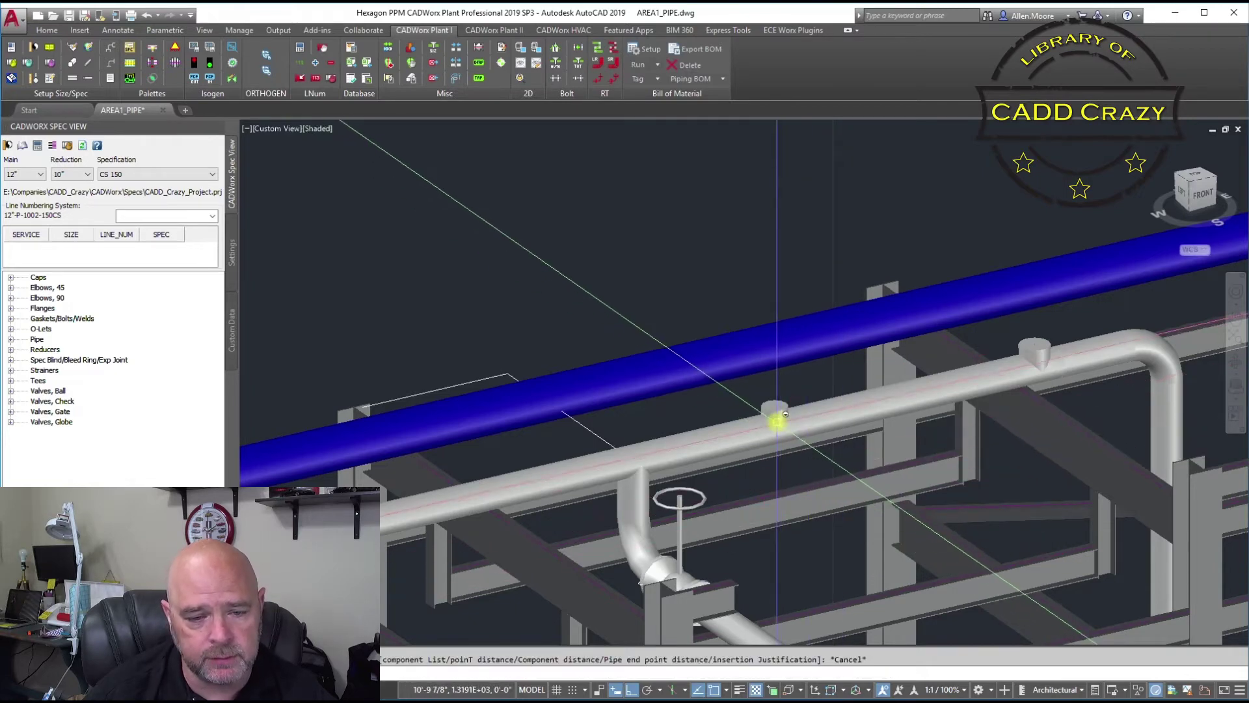
Insert a 12"x6" reducing buttweld tee on the grey pipe, routing its branch up then horizontal.
{"action": "left_click", "coordinate": [904, 379]}
{"action": "right_click", "coordinate": [908, 403]}
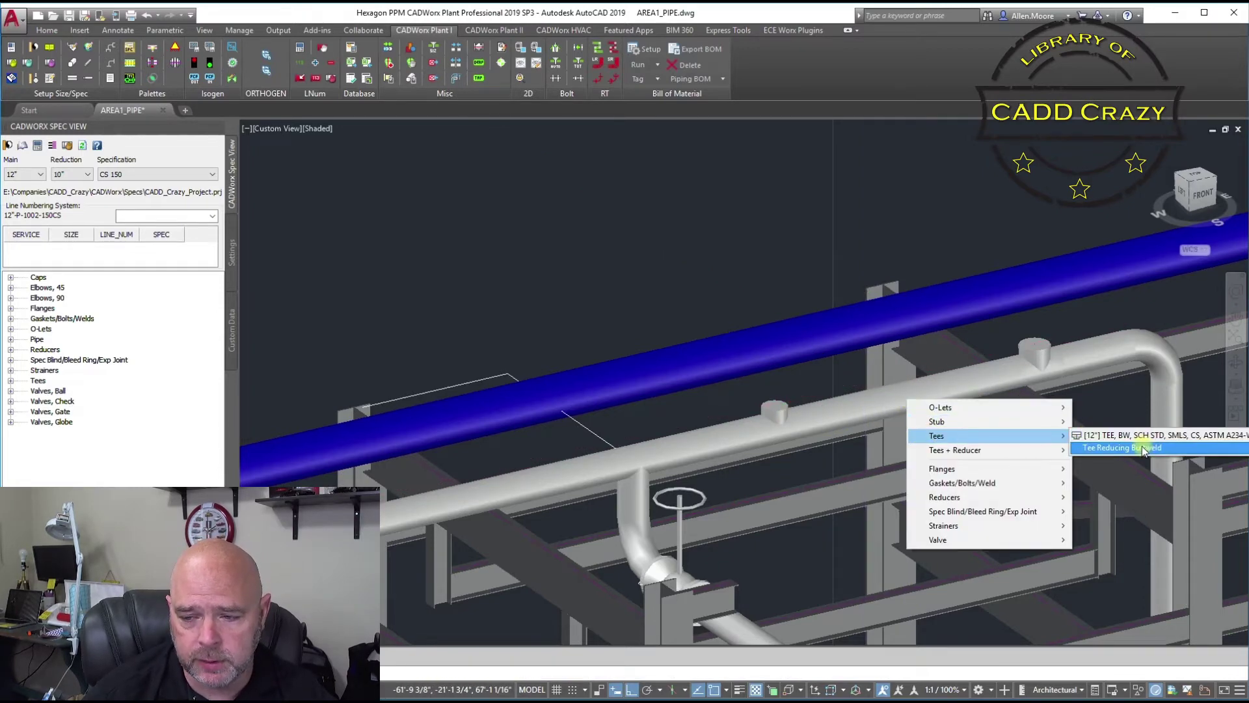
{"action": "left_click", "coordinate": [1144, 449]}
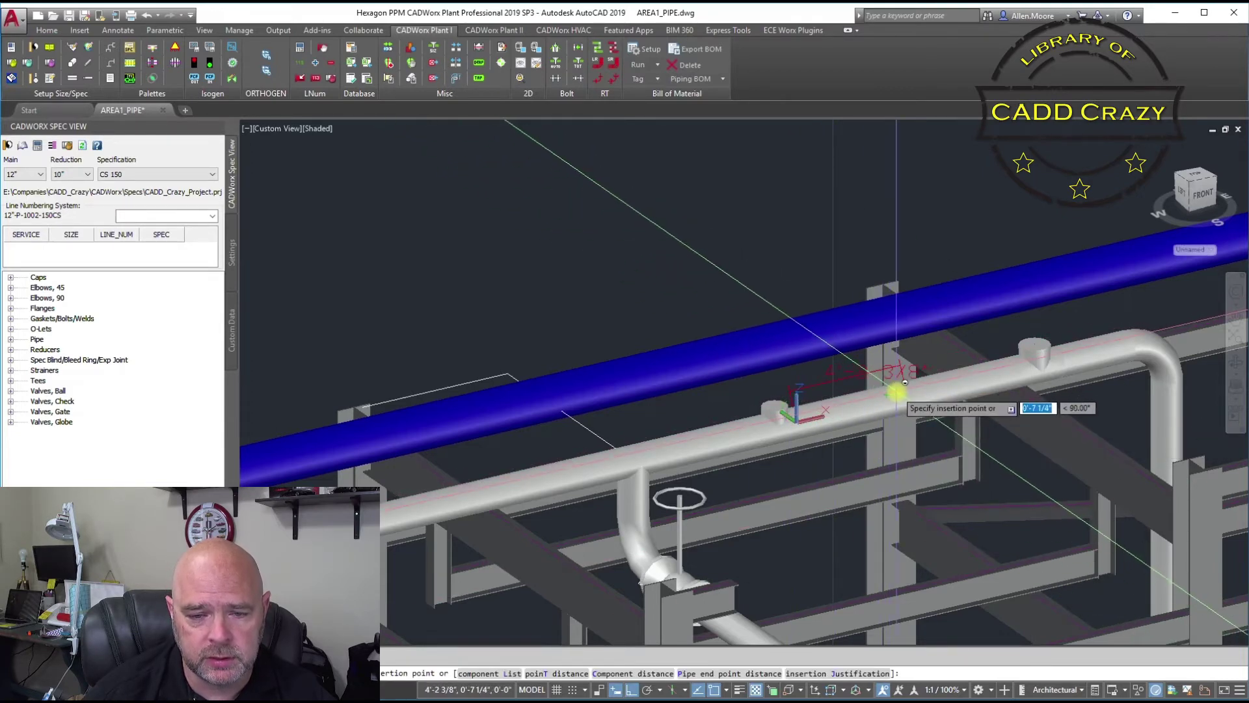
{"action": "left_click", "coordinate": [900, 355]}
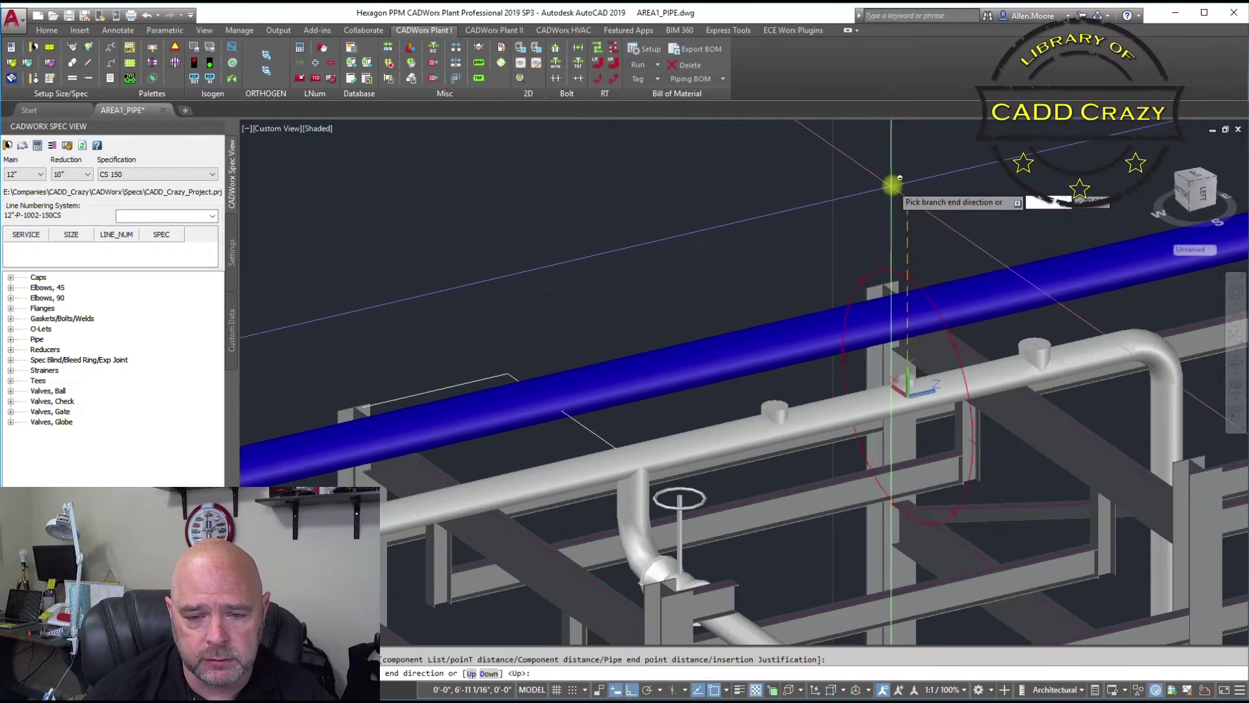
{"action": "left_click", "coordinate": [909, 218]}
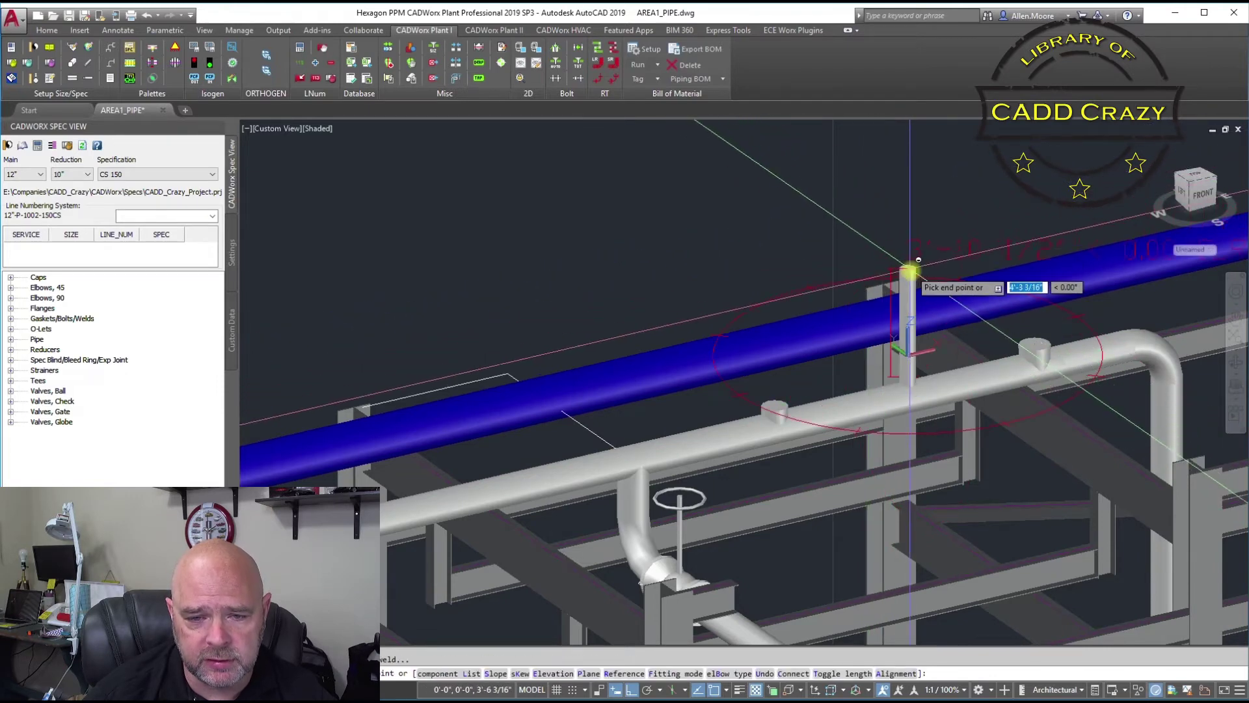
{"action": "left_click", "coordinate": [1015, 228]}
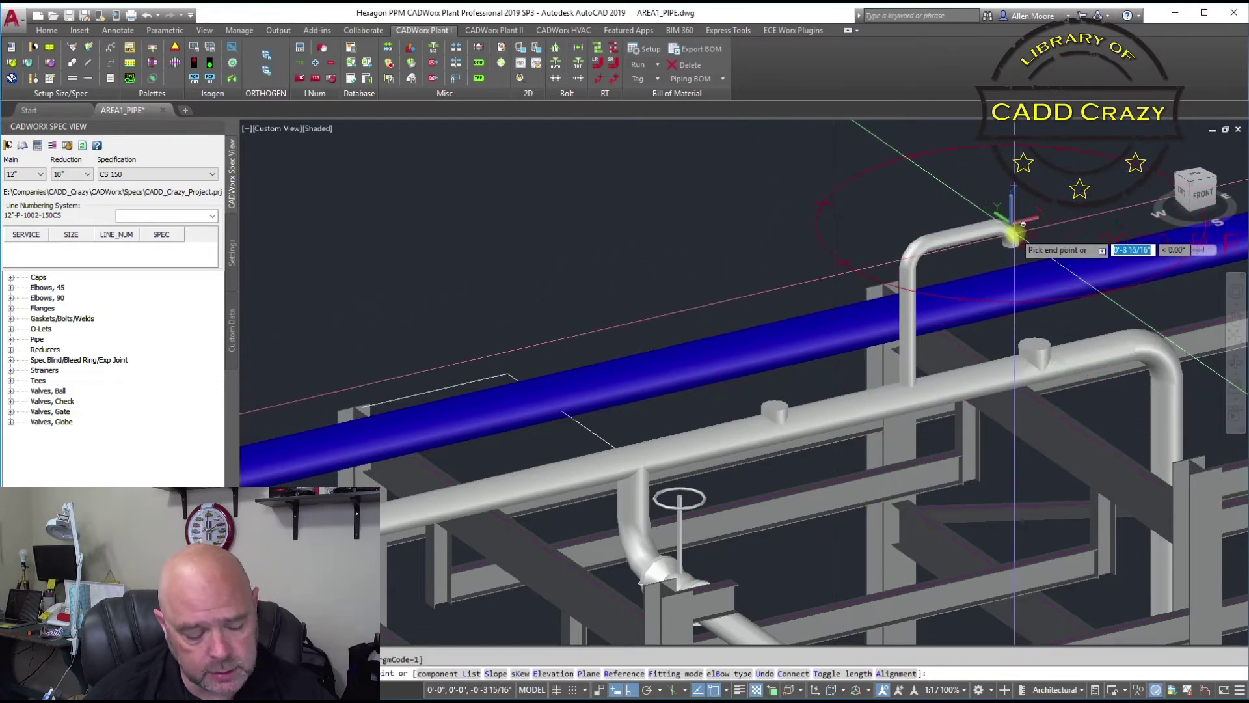
{"action": "key", "text": "Escape"}
Delete the 12"x6" reducing tee and select the remaining vertical branch pipe.
{"action": "scroll", "coordinate": [934, 399], "scroll_direction": "up", "scroll_amount": 5}
{"action": "left_click", "coordinate": [937, 400]}
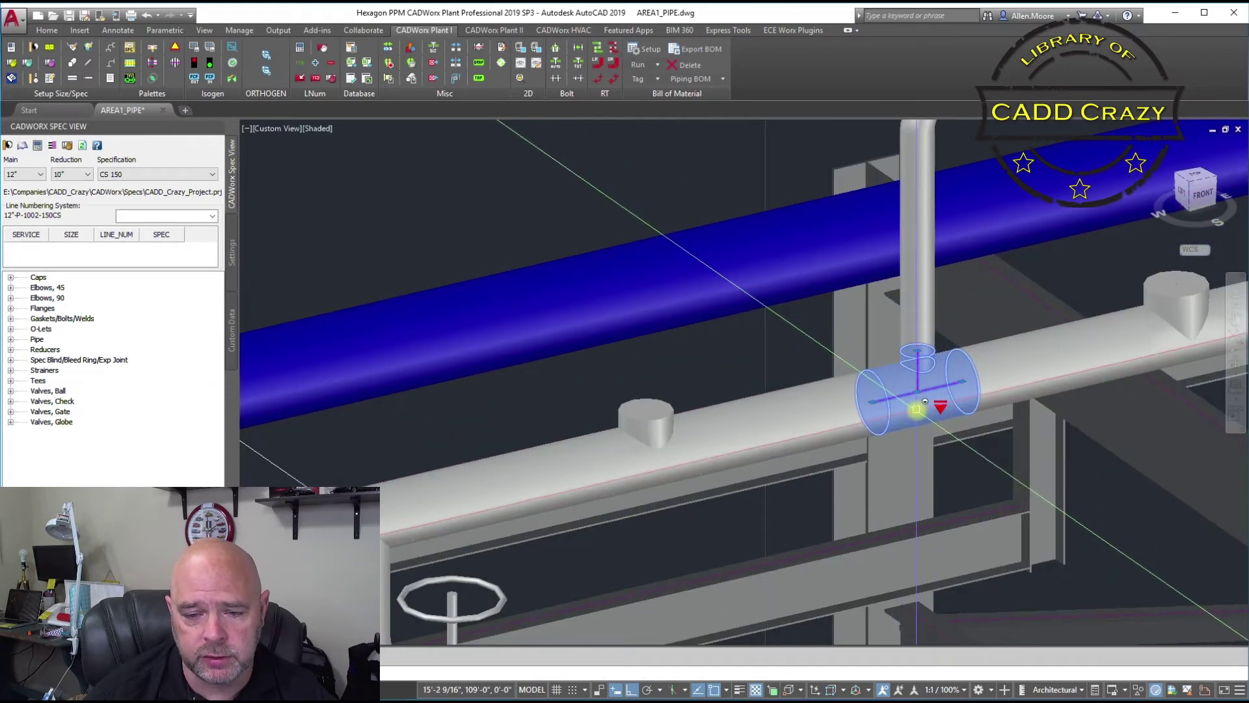
{"action": "mouse_move", "coordinate": [917, 410]}
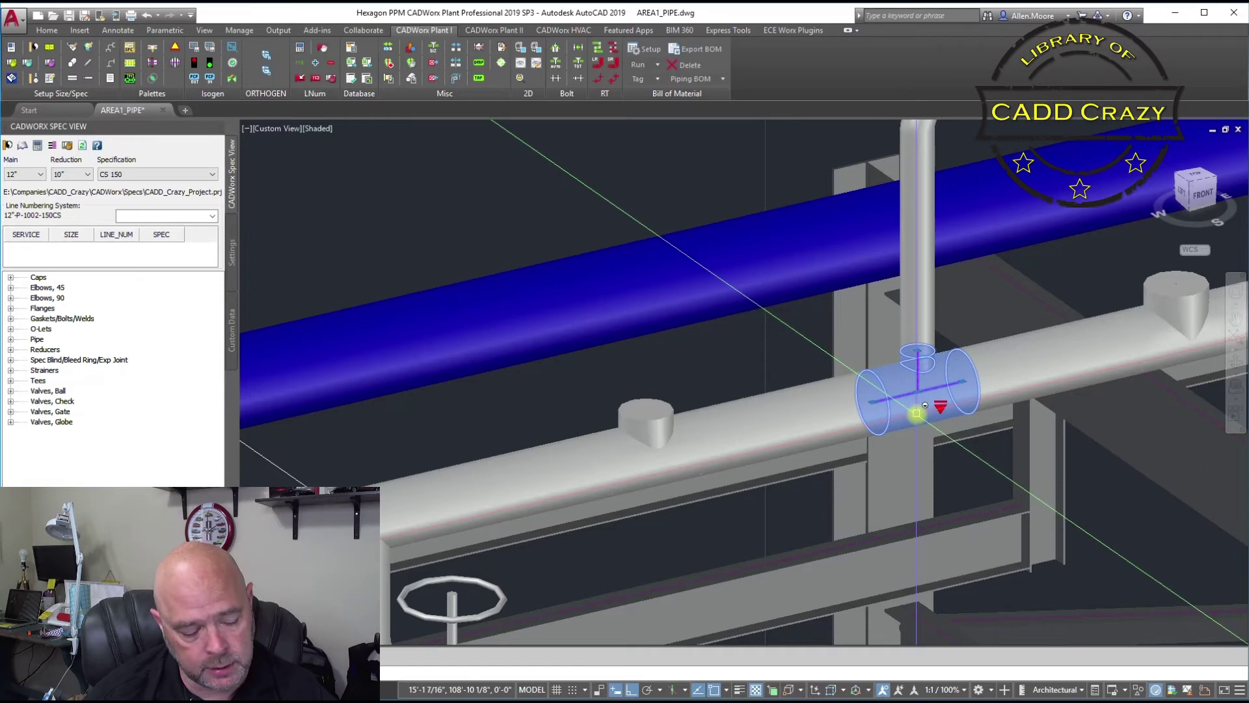
{"action": "key", "text": "Delete"}
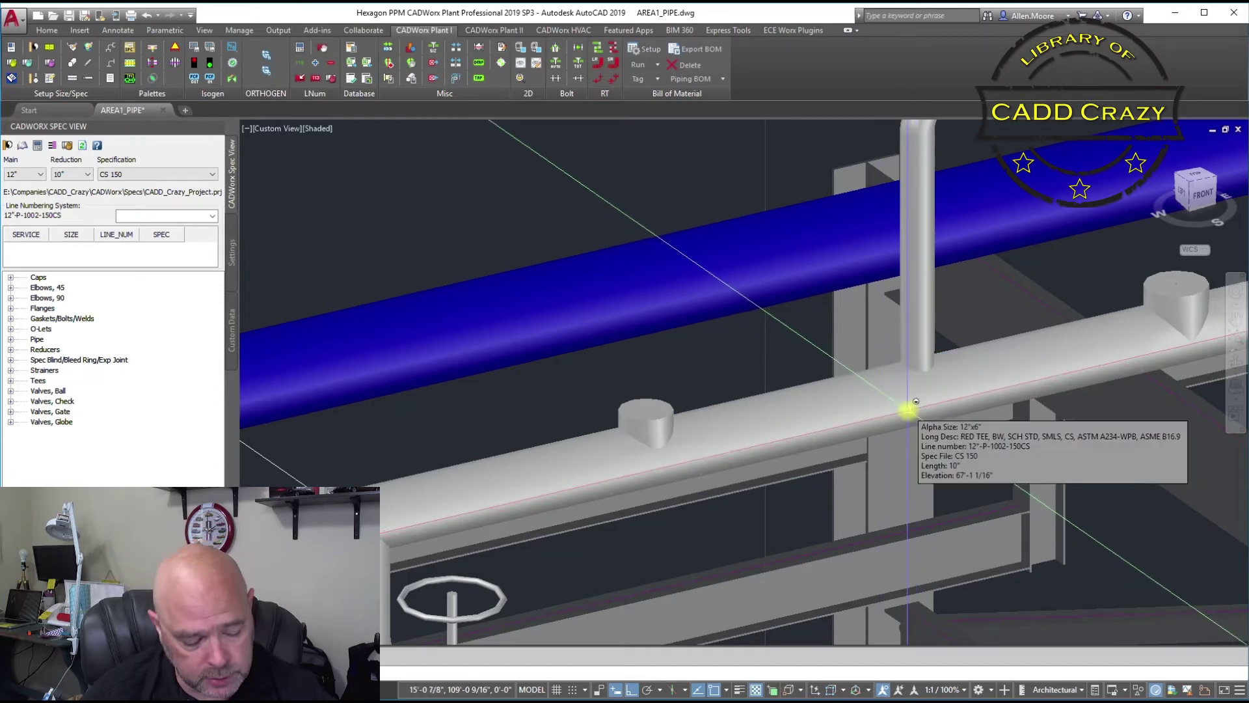
{"action": "left_click", "coordinate": [926, 328]}
{"action": "scroll", "coordinate": [772, 419], "scroll_direction": "down", "scroll_amount": 5}
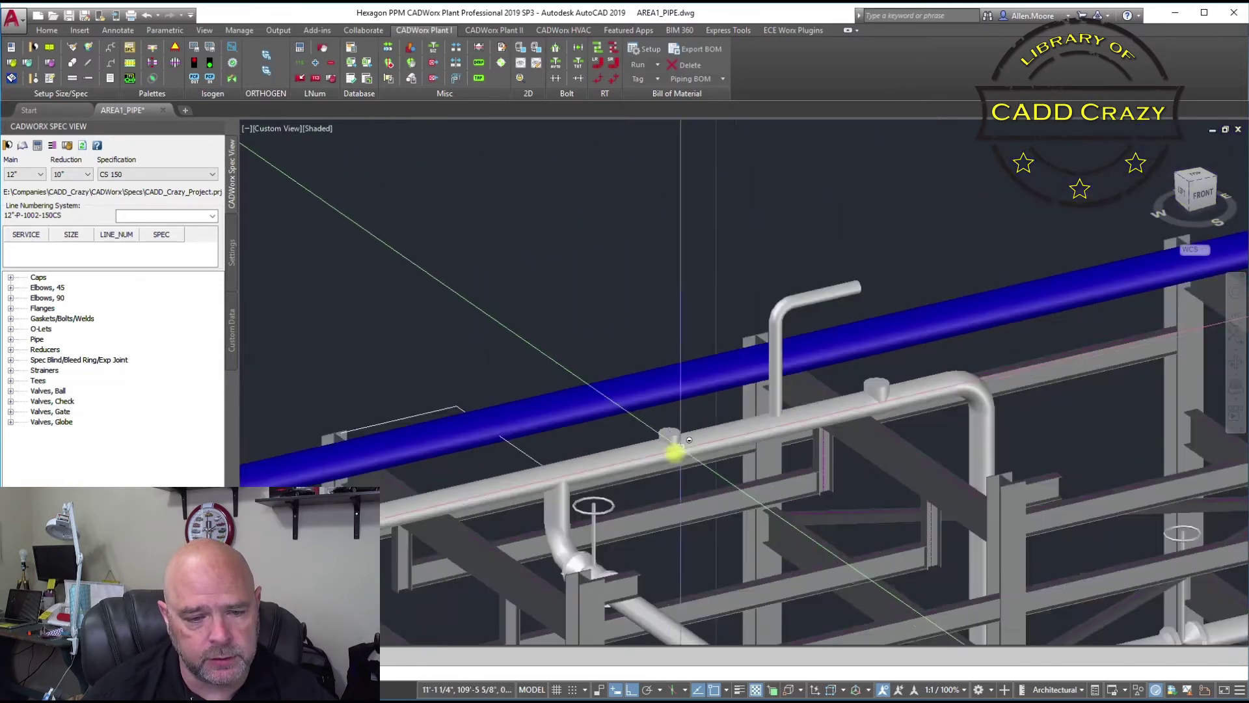
Choose O-Lets > Sock-O-Let > 12"x1" SOCKOLET from the grey main pipe's right-click menu.
{"action": "middle_click_drag", "start_coordinate": [674, 447], "coordinate": [839, 433]}
{"action": "key", "text": "Escape"}
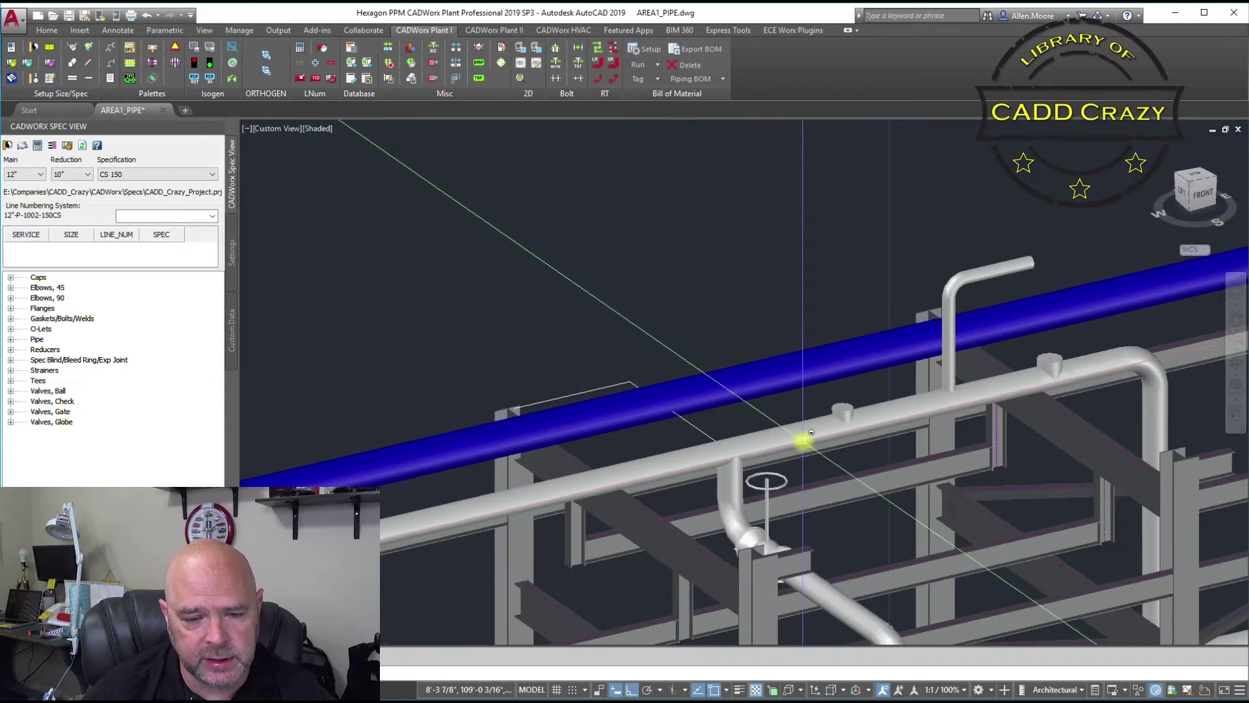
{"action": "scroll", "coordinate": [803, 438], "scroll_direction": "up", "scroll_amount": 3}
{"action": "left_click", "coordinate": [768, 400]}
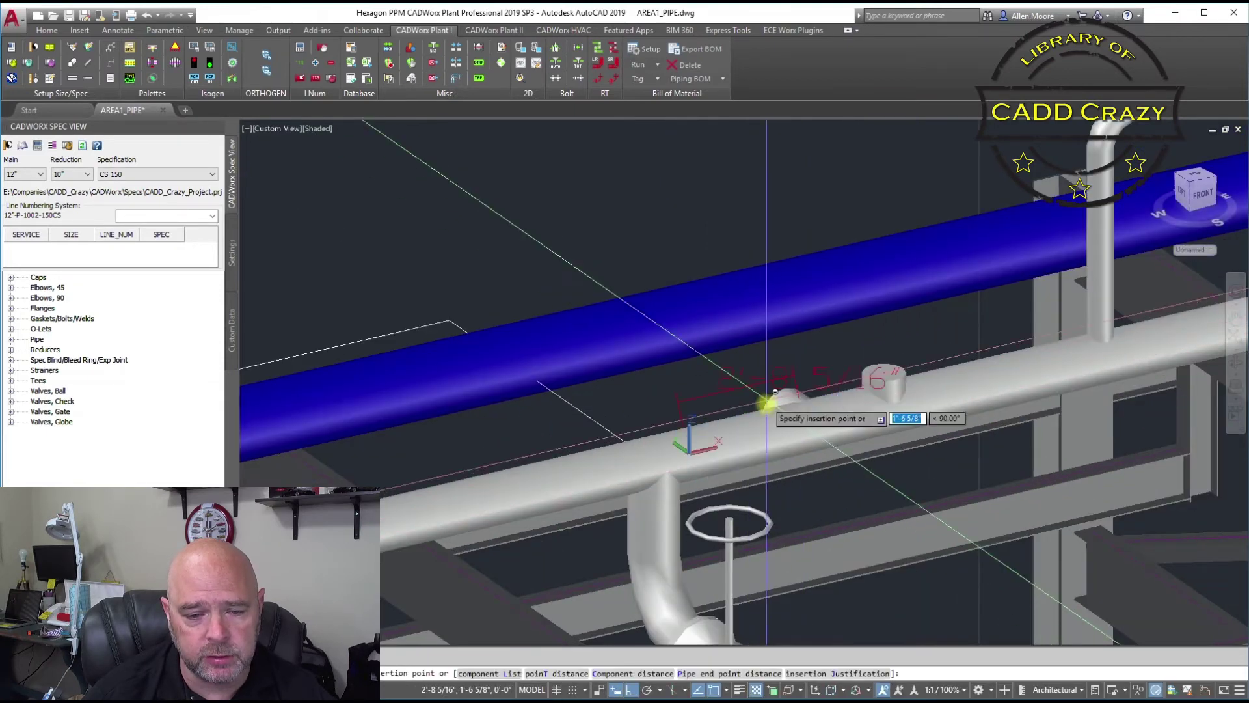
{"action": "right_click", "coordinate": [771, 438]}
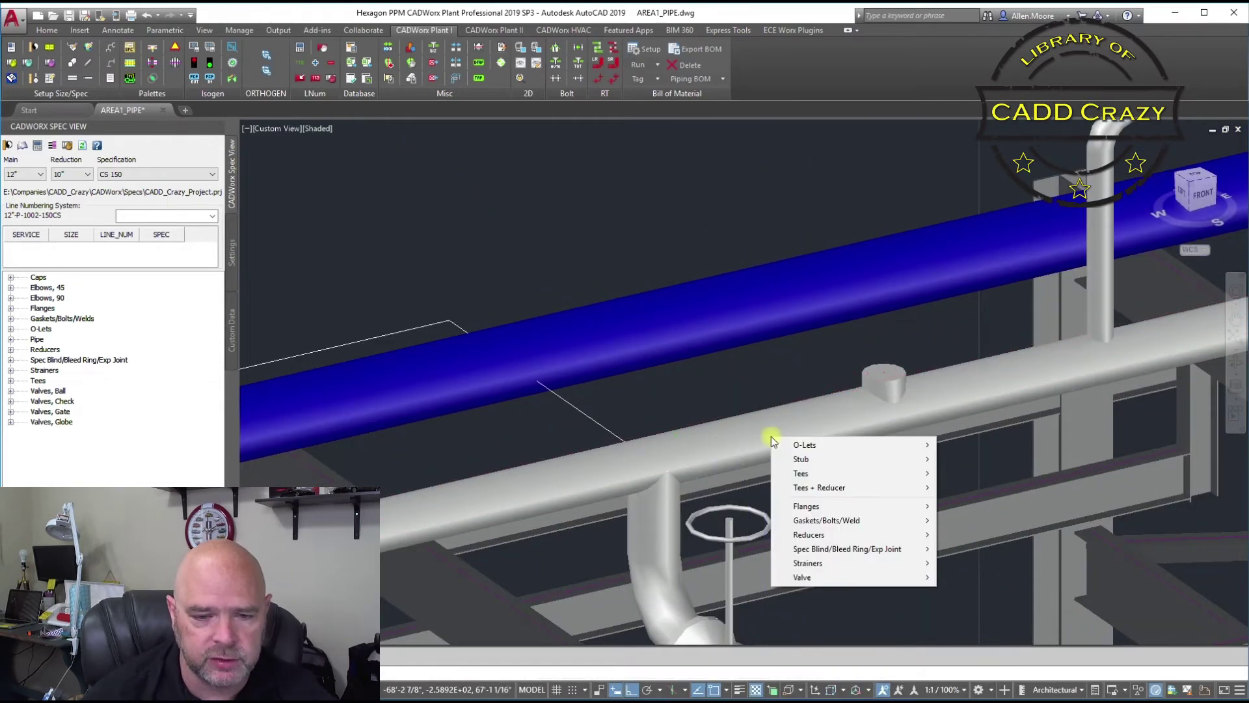
{"action": "mouse_move", "coordinate": [804, 446]}
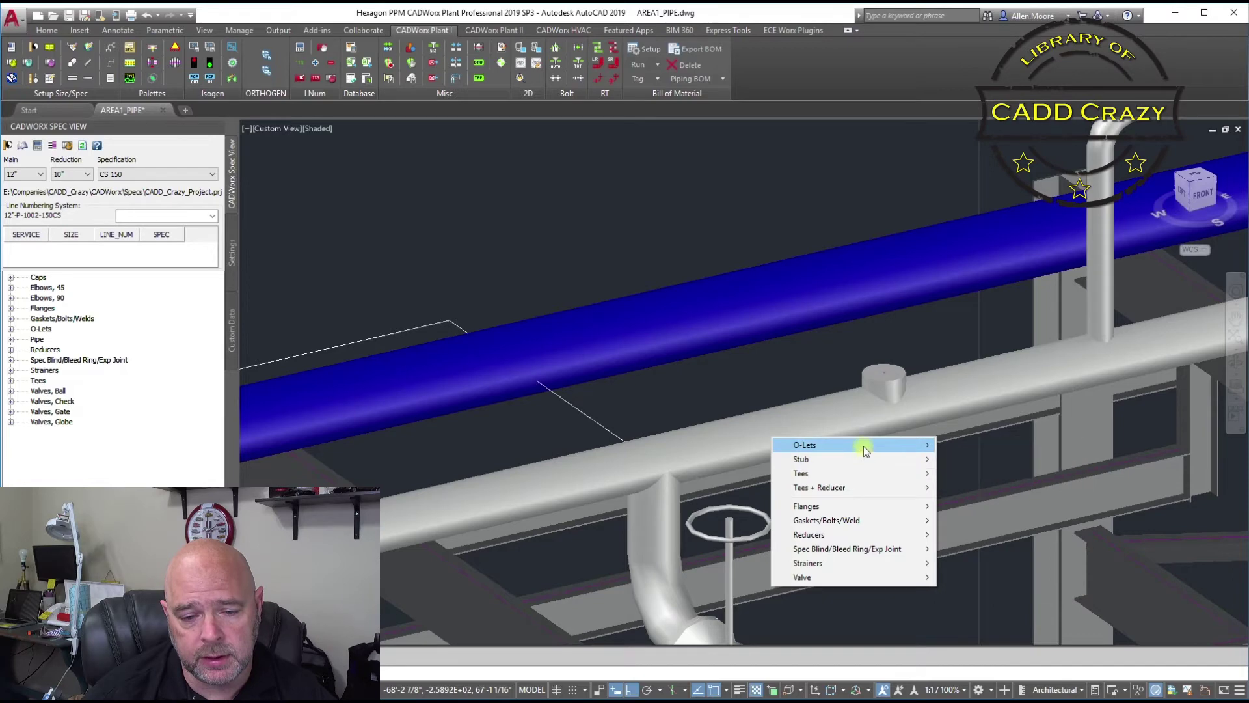
{"action": "mouse_move", "coordinate": [895, 446]}
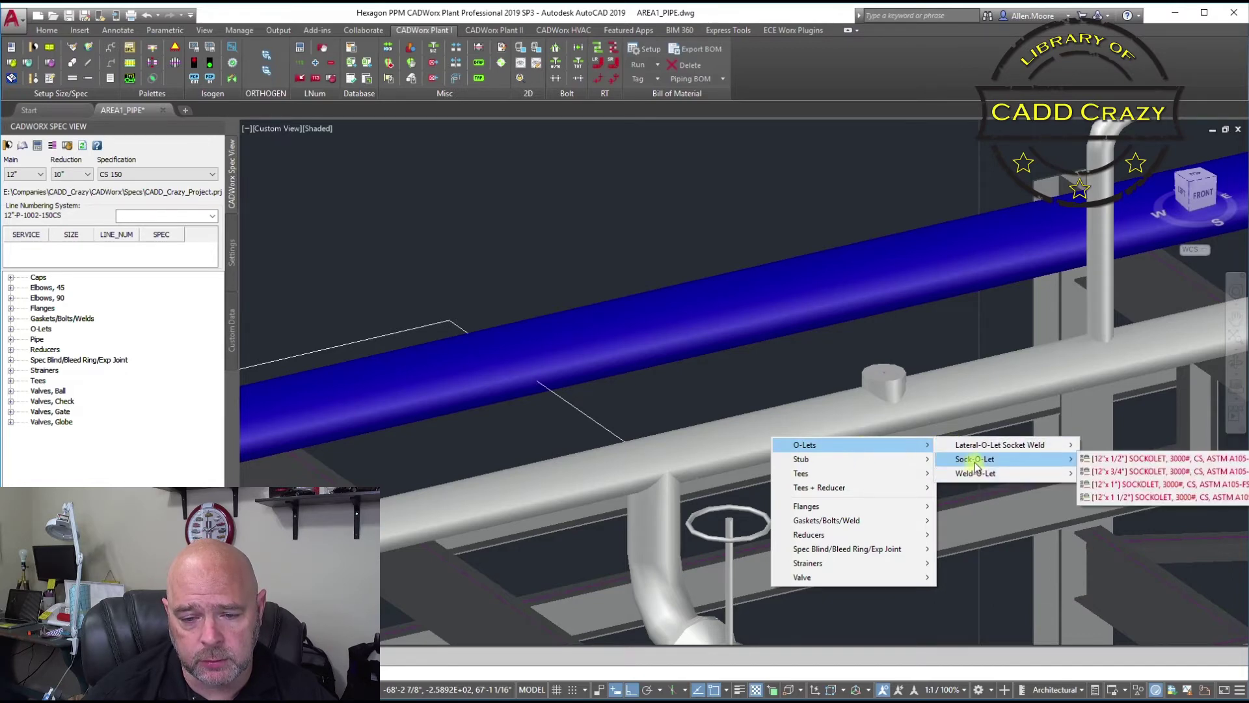
{"action": "left_click", "coordinate": [1112, 485]}
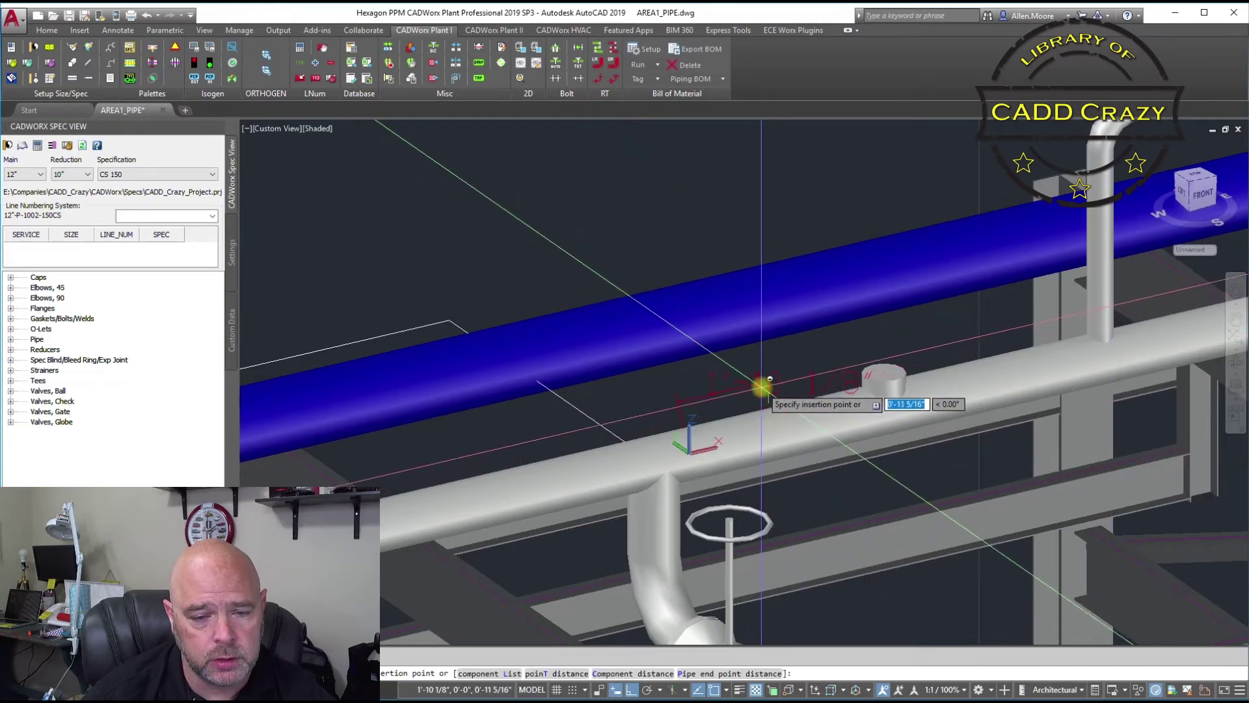
Place the 12"x1" sockolet on top of the main pipe with its branch pointing straight up.
{"action": "left_click", "coordinate": [761, 390]}
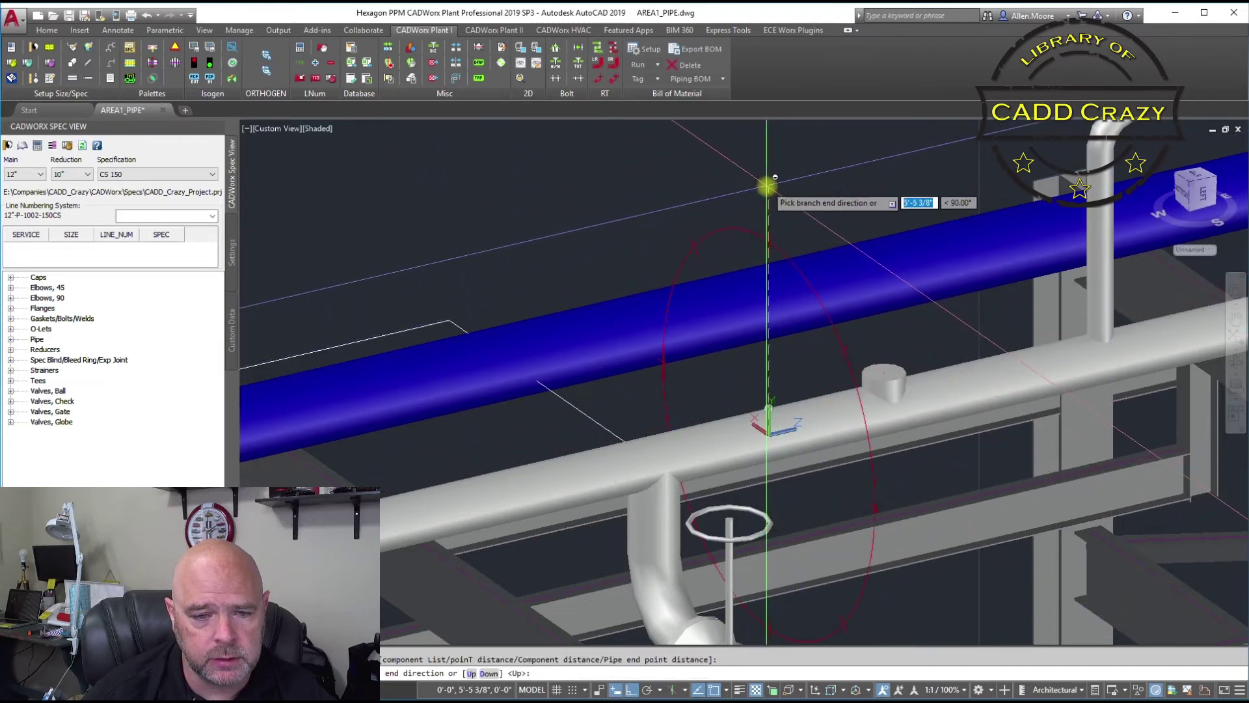
{"action": "scroll", "coordinate": [758, 346], "scroll_direction": "up", "scroll_amount": 4}
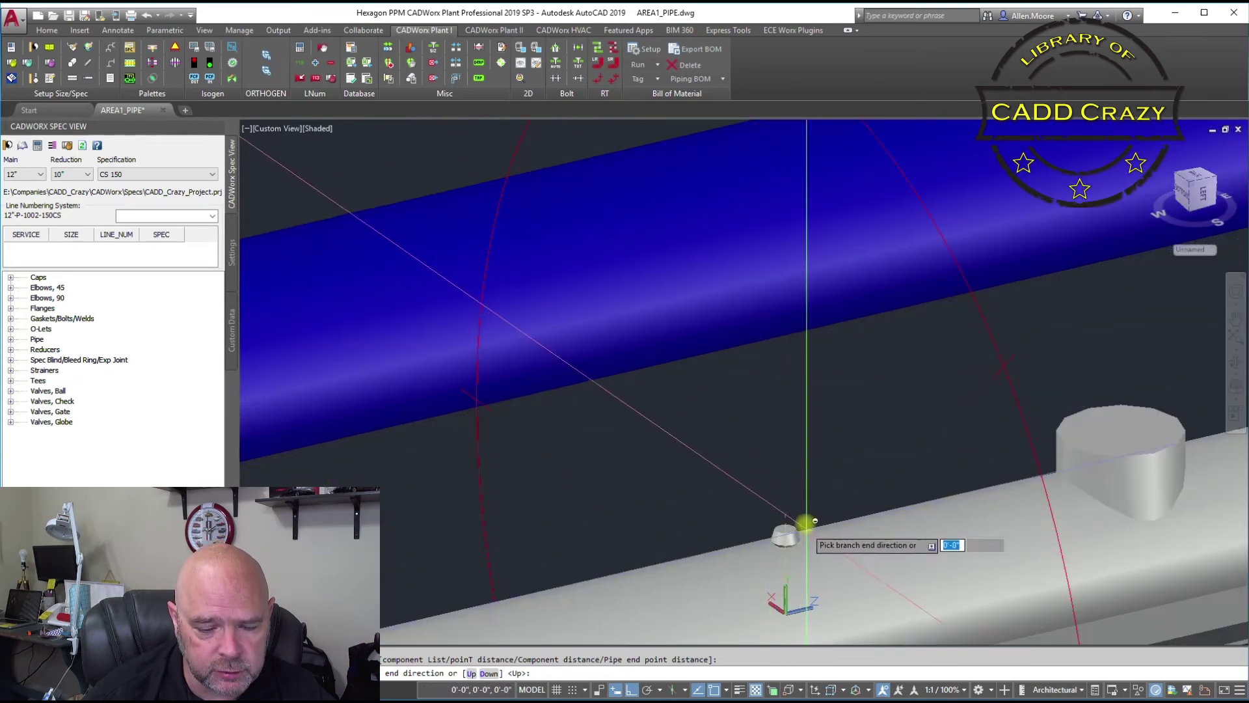
{"action": "scroll", "coordinate": [804, 506], "scroll_direction": "down", "scroll_amount": 2}
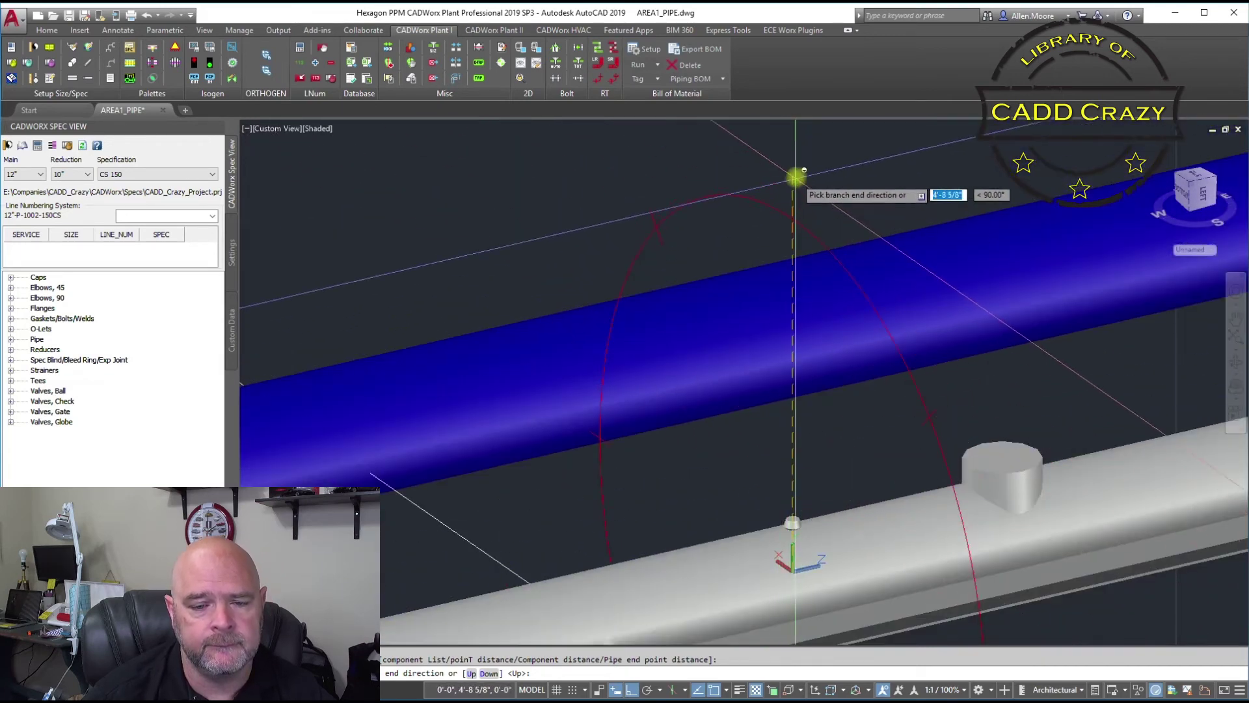
{"action": "left_click", "coordinate": [795, 177]}
{"action": "scroll", "coordinate": [806, 518], "scroll_direction": "up", "scroll_amount": 3}
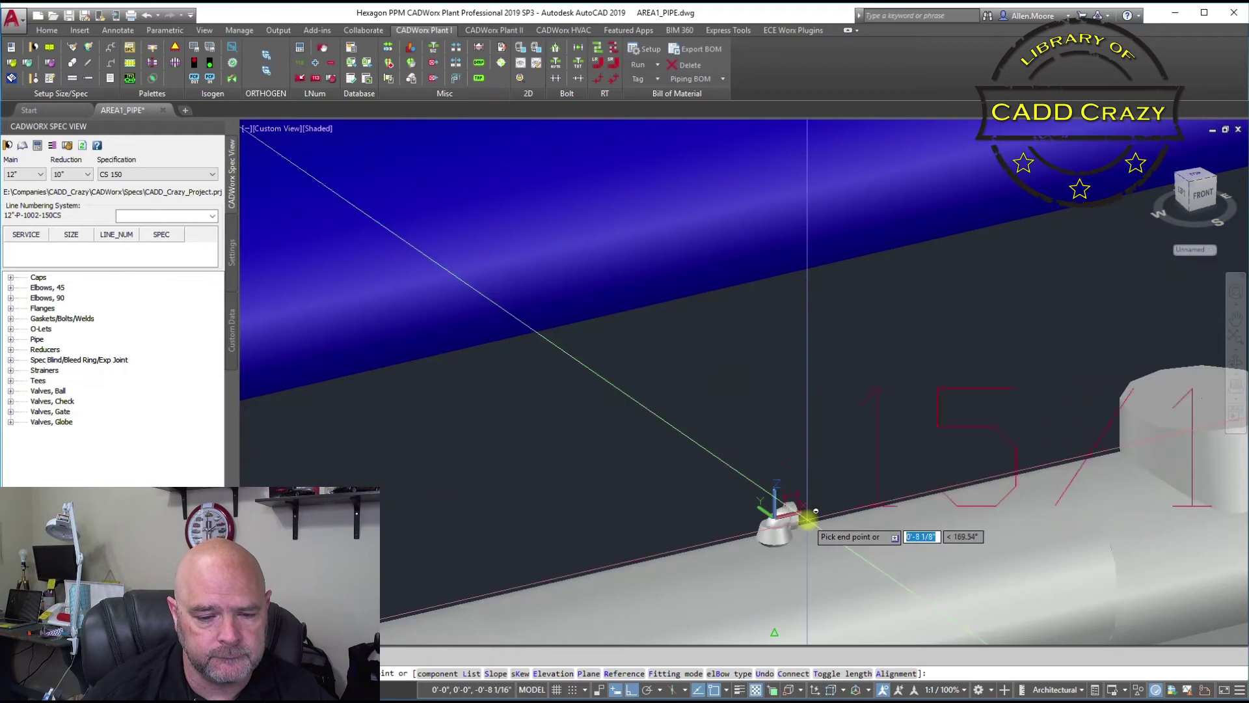
{"action": "scroll", "coordinate": [845, 354], "scroll_direction": "down", "scroll_amount": 2}
{"action": "scroll", "coordinate": [823, 331], "scroll_direction": "up", "scroll_amount": 2}
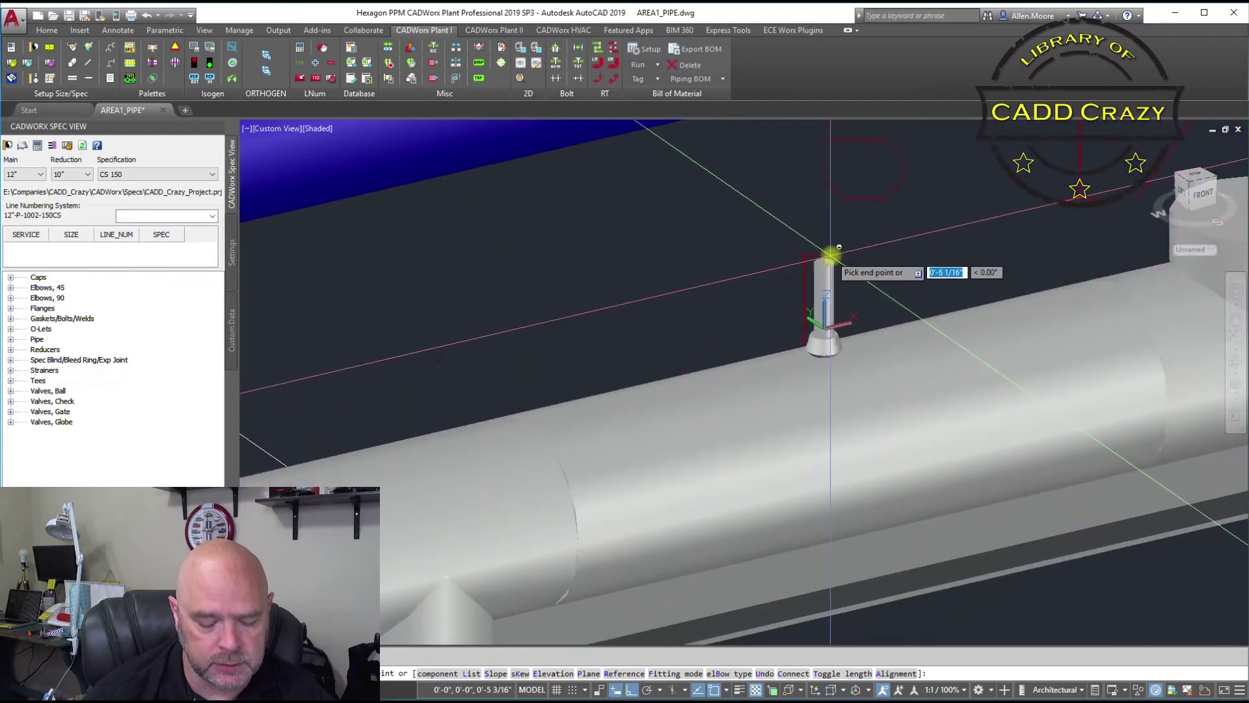
{"action": "type", "text": "l"}
{"action": "key", "text": "Return"}
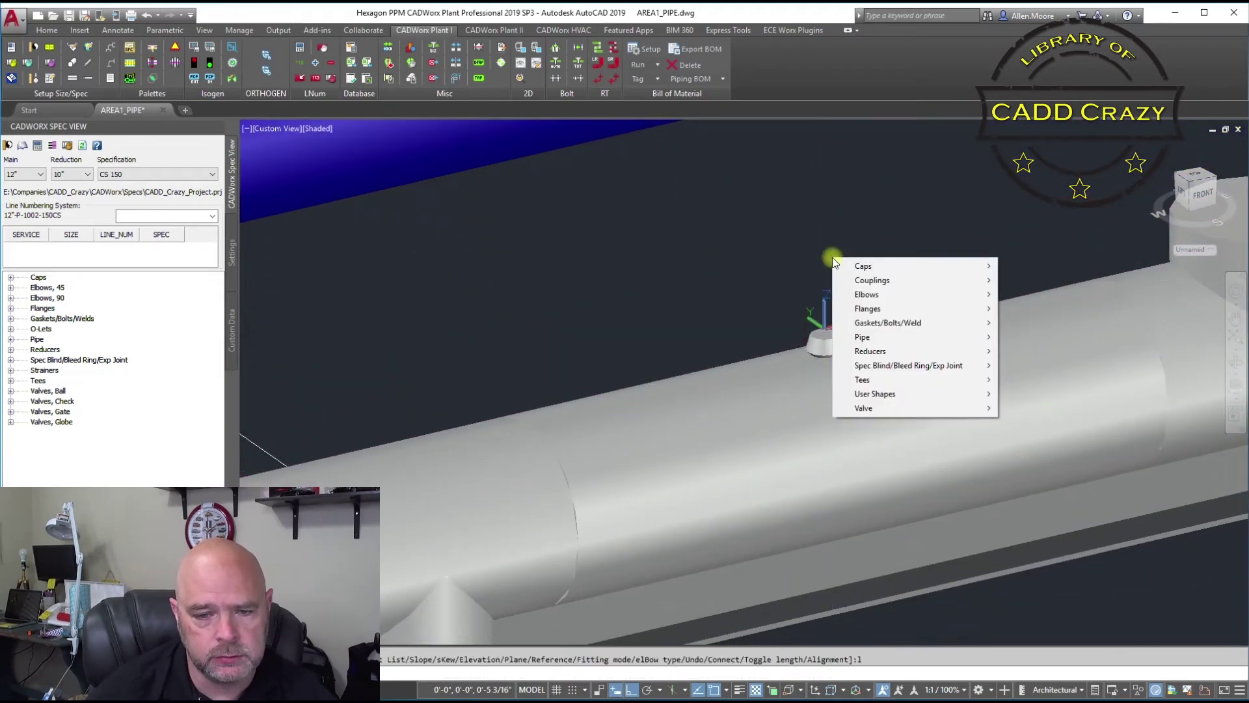
Add a 1" nipple of length 3 onto the sockolet.
{"action": "mouse_move", "coordinate": [857, 343]}
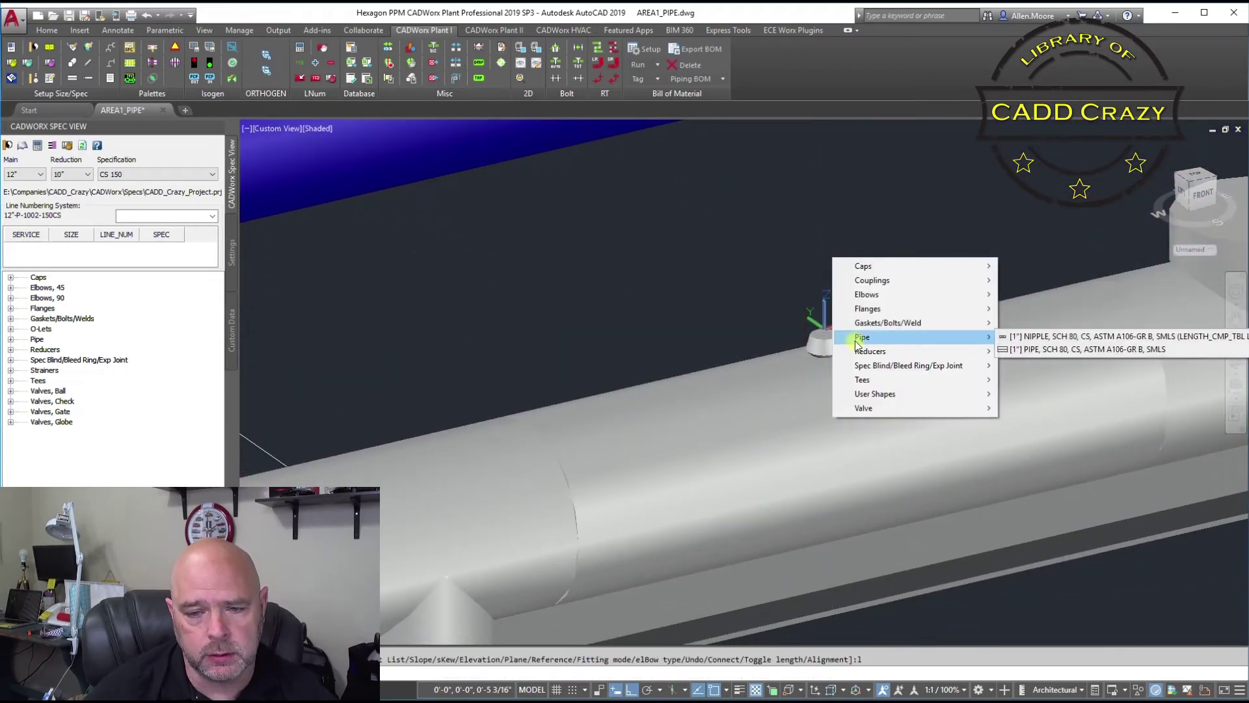
{"action": "left_click", "coordinate": [1074, 340]}
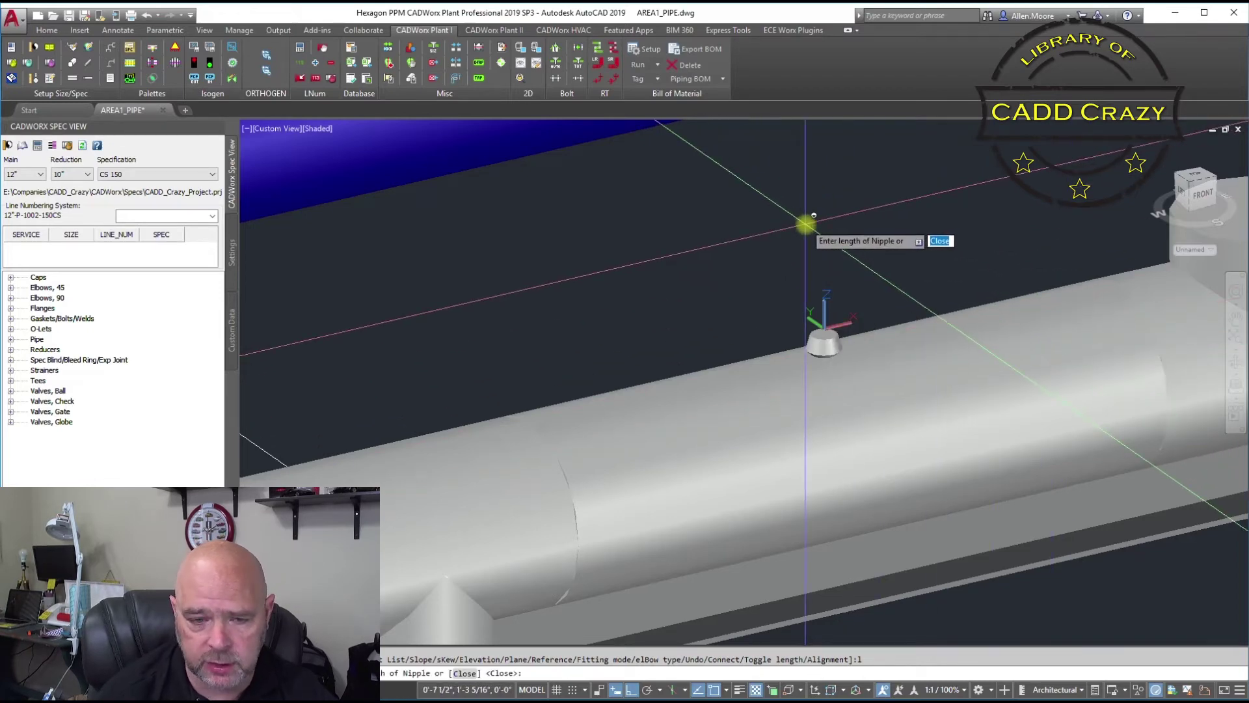
{"action": "key", "text": "Return"}
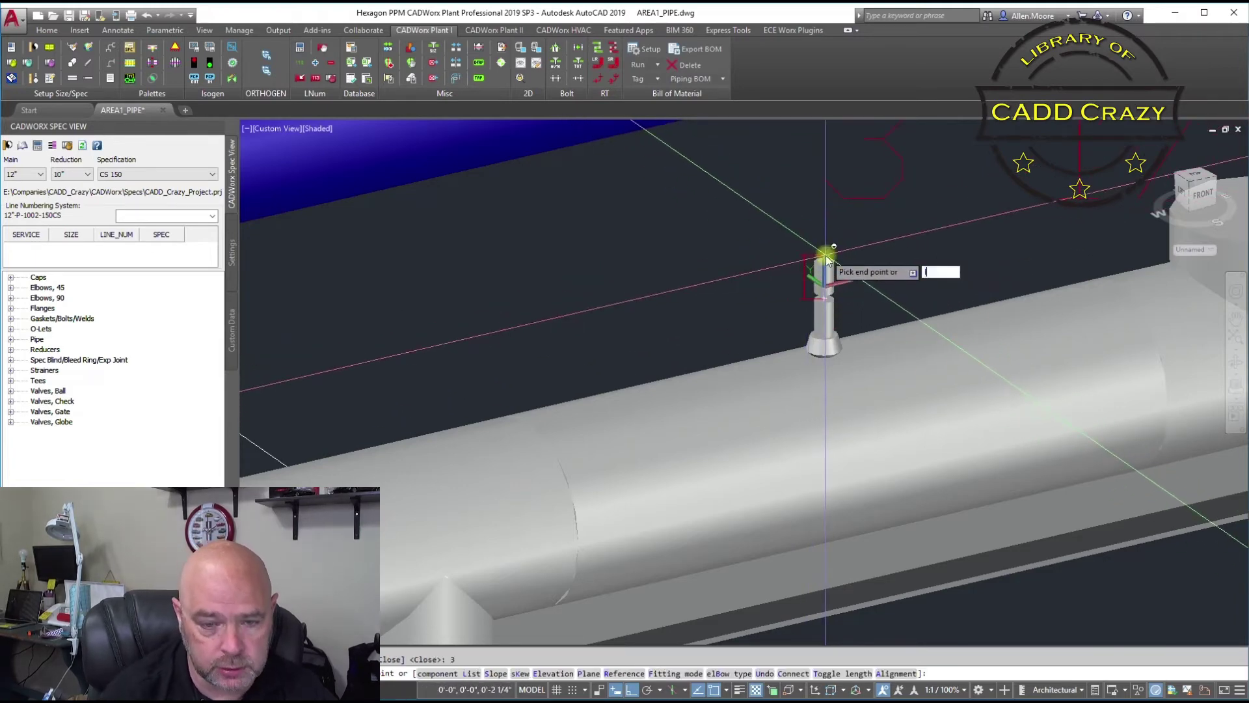
Insert a 1" gate valve above the nipple and orient its handwheel.
{"action": "type", "text": "l"}
{"action": "key", "text": "Return"}
{"action": "mouse_move", "coordinate": [884, 408]}
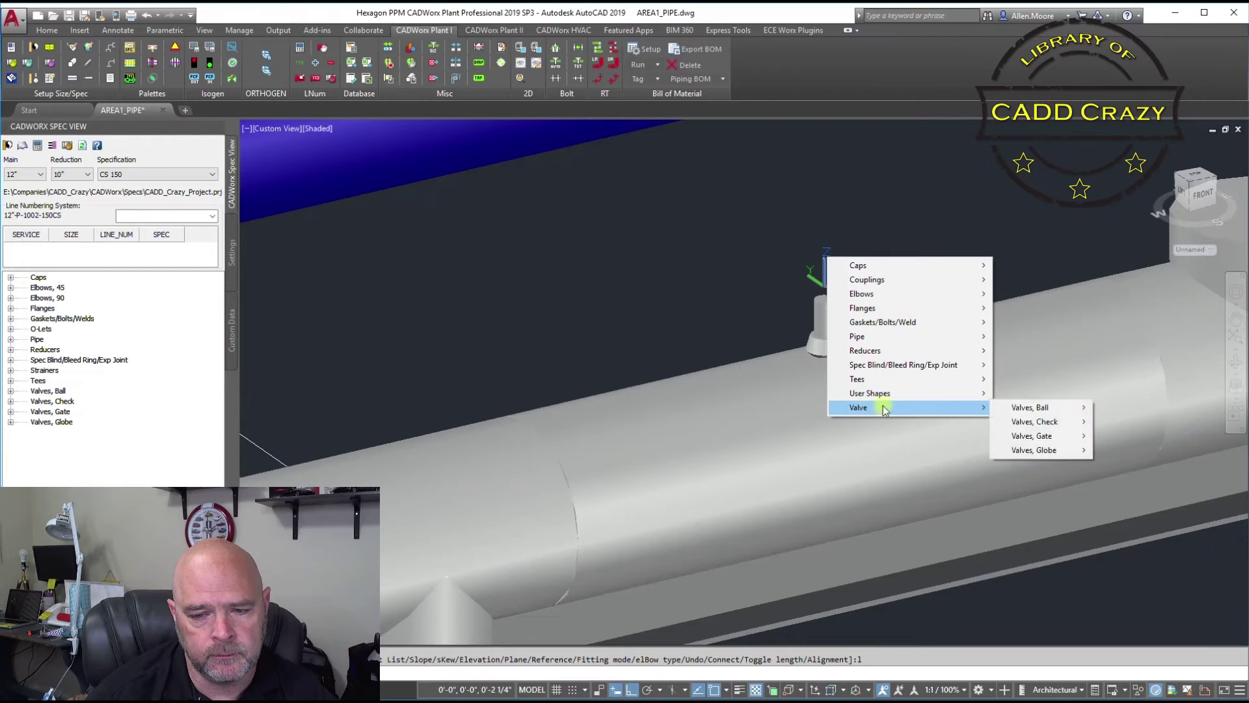
{"action": "mouse_move", "coordinate": [1074, 440]}
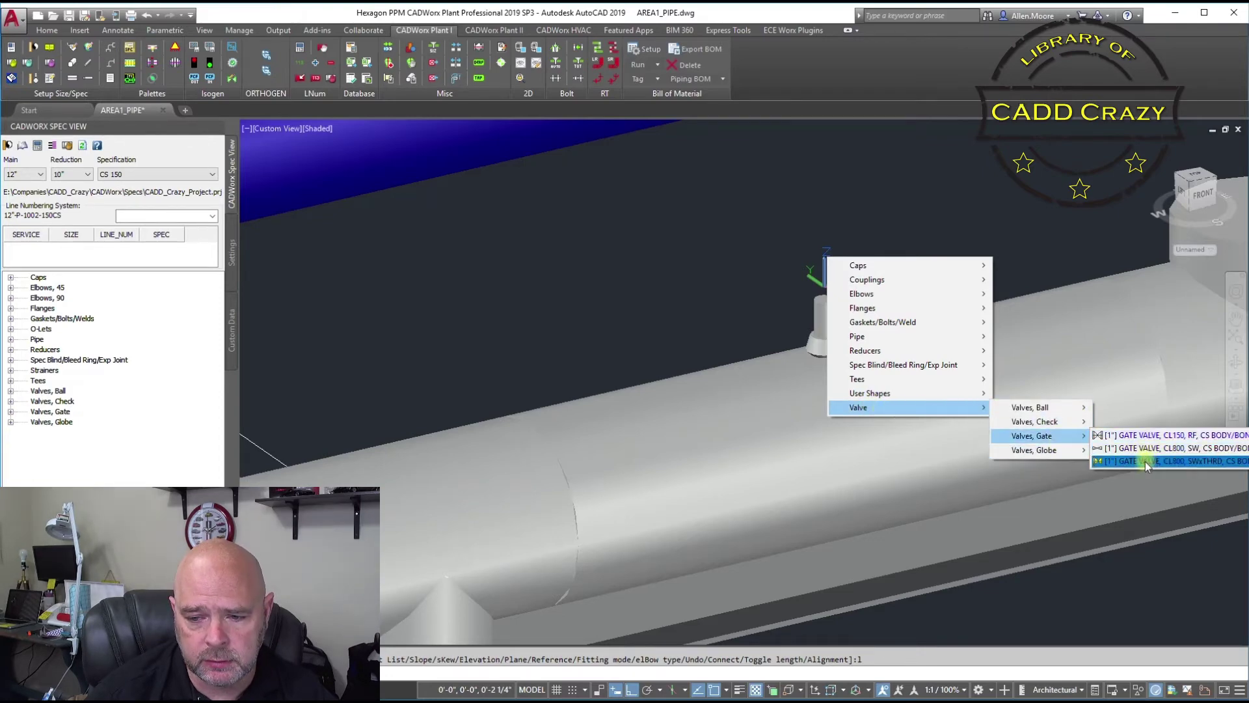
{"action": "left_click", "coordinate": [1194, 462]}
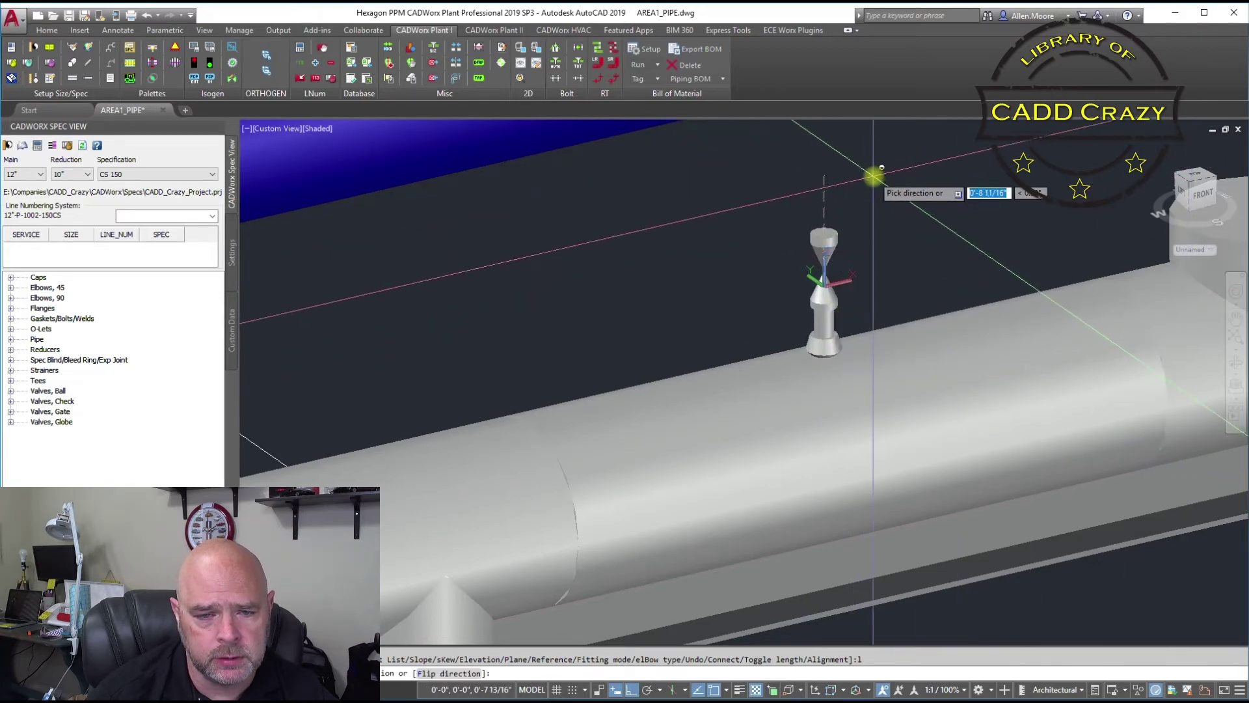
{"action": "left_click", "coordinate": [875, 174]}
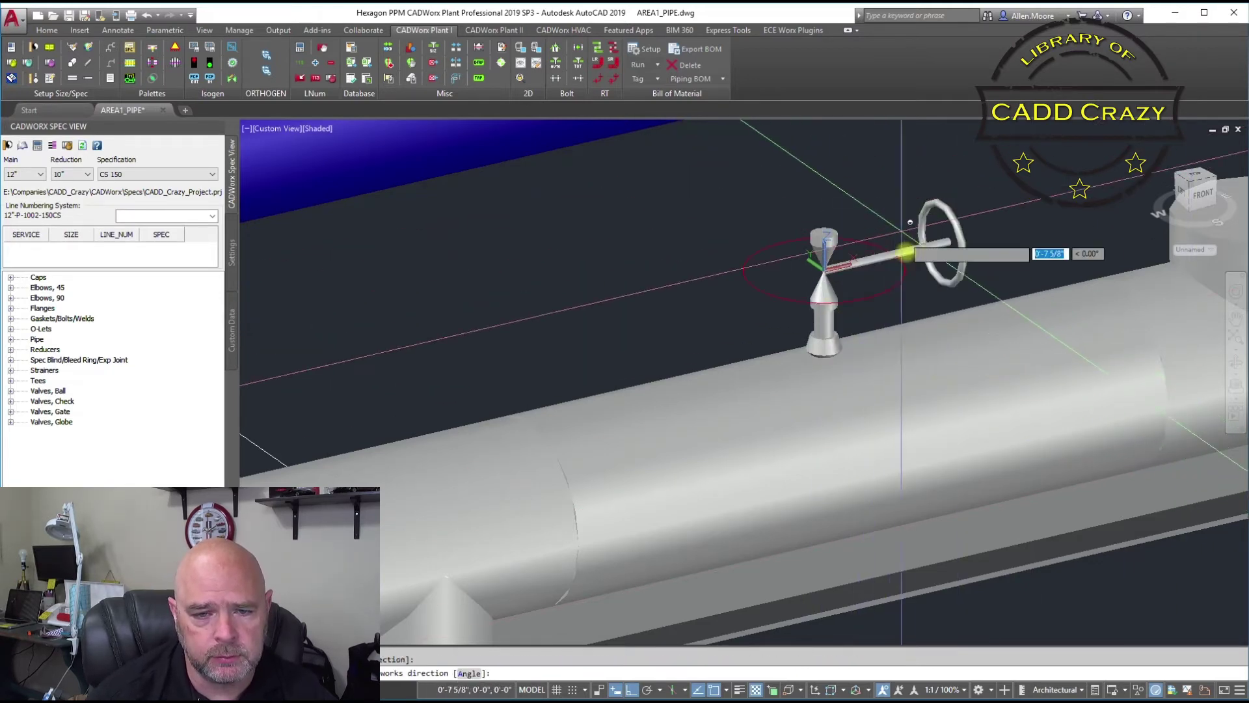
{"action": "left_click", "coordinate": [1054, 599]}
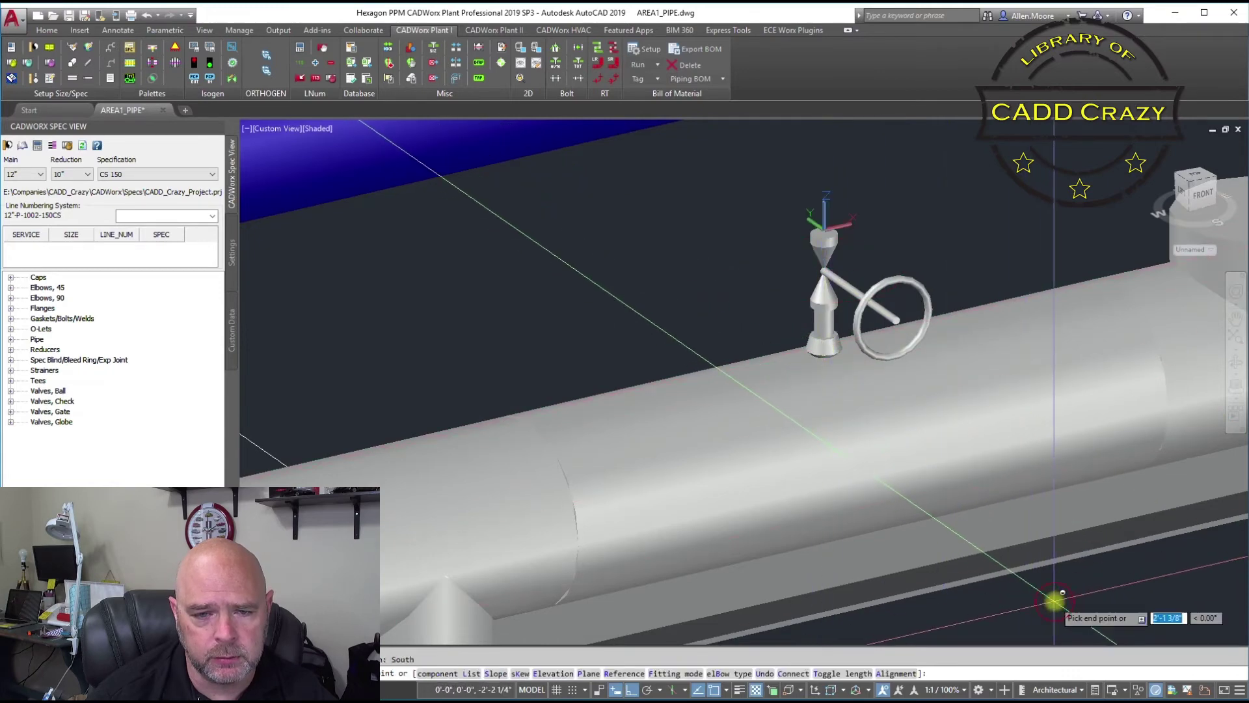
Close off the vent with a cap on top of the gate valve.
{"action": "type", "text": "l"}
{"action": "key", "text": "Return"}
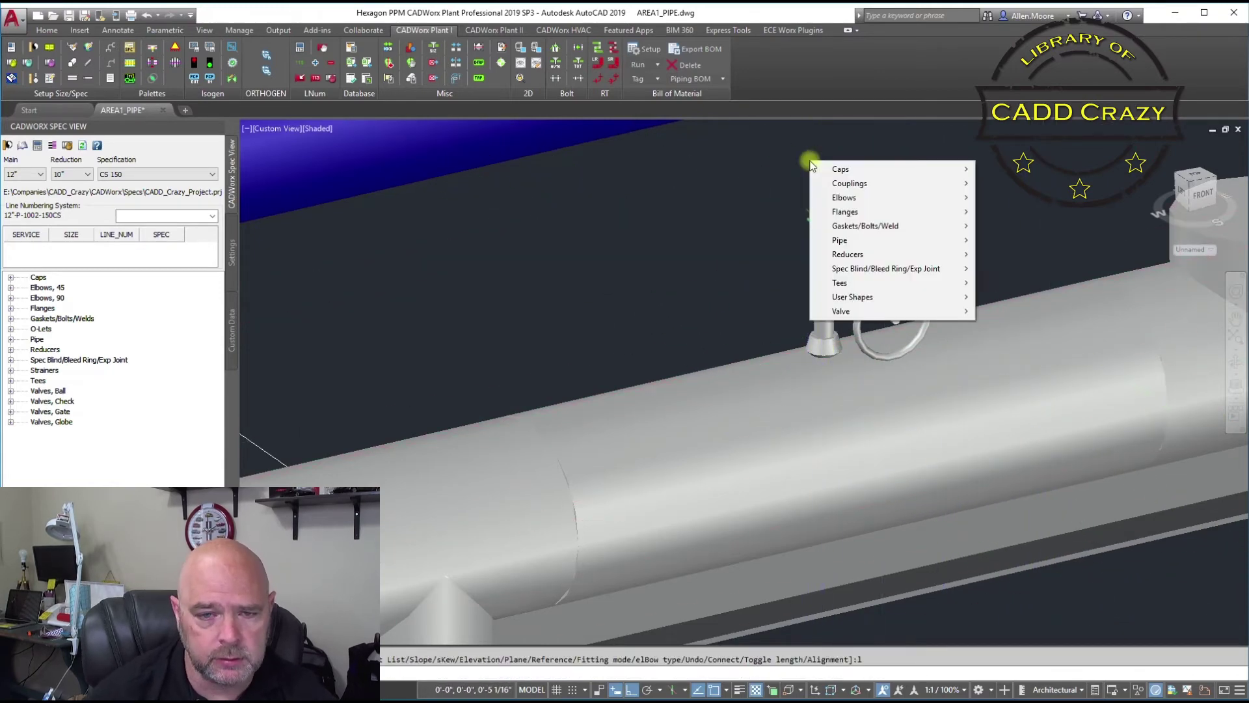
{"action": "mouse_move", "coordinate": [854, 170]}
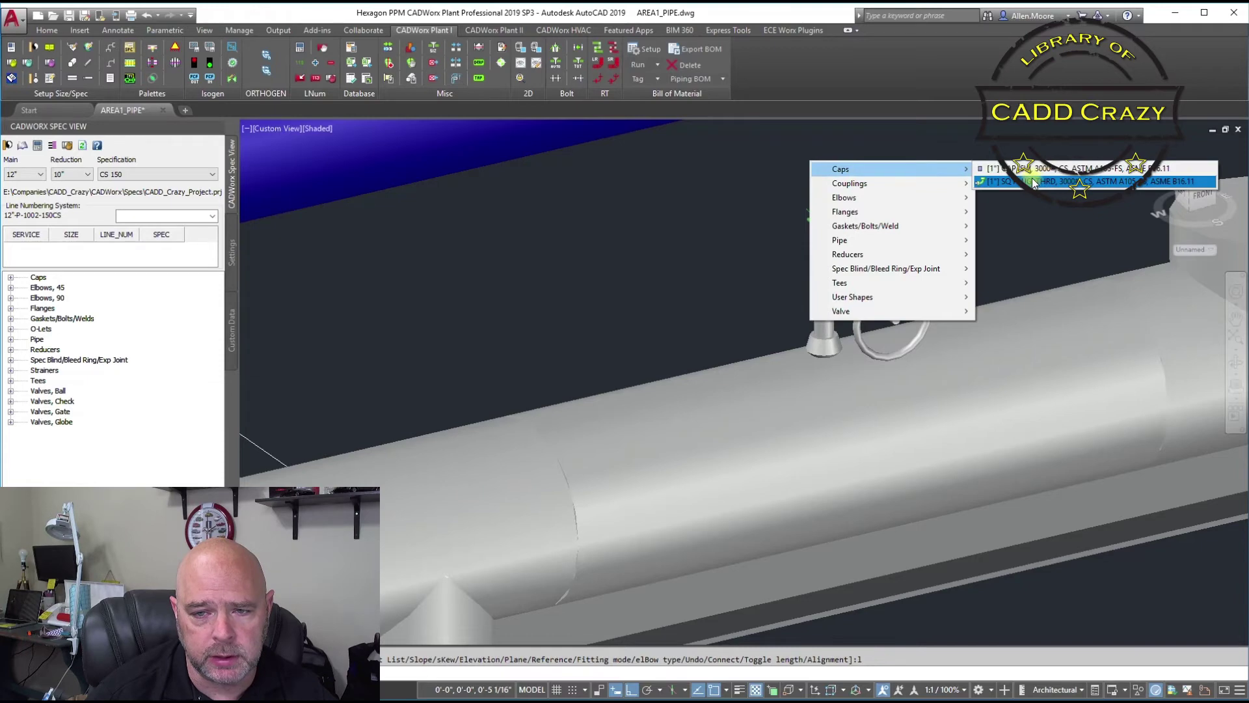
{"action": "left_click", "coordinate": [1036, 182]}
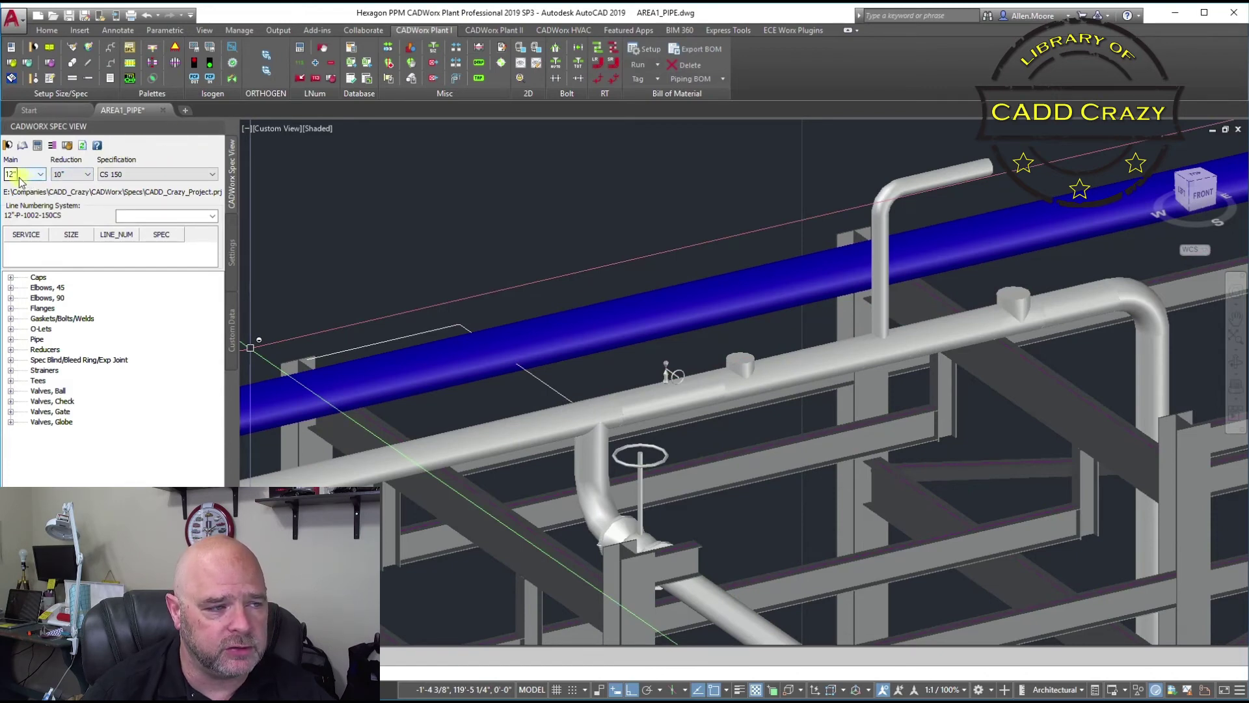
Set the reduction size to 8" and choose the 12"x8" buttweld WELDOLET from the O-Lets spec list.
{"action": "left_click", "coordinate": [71, 174]}
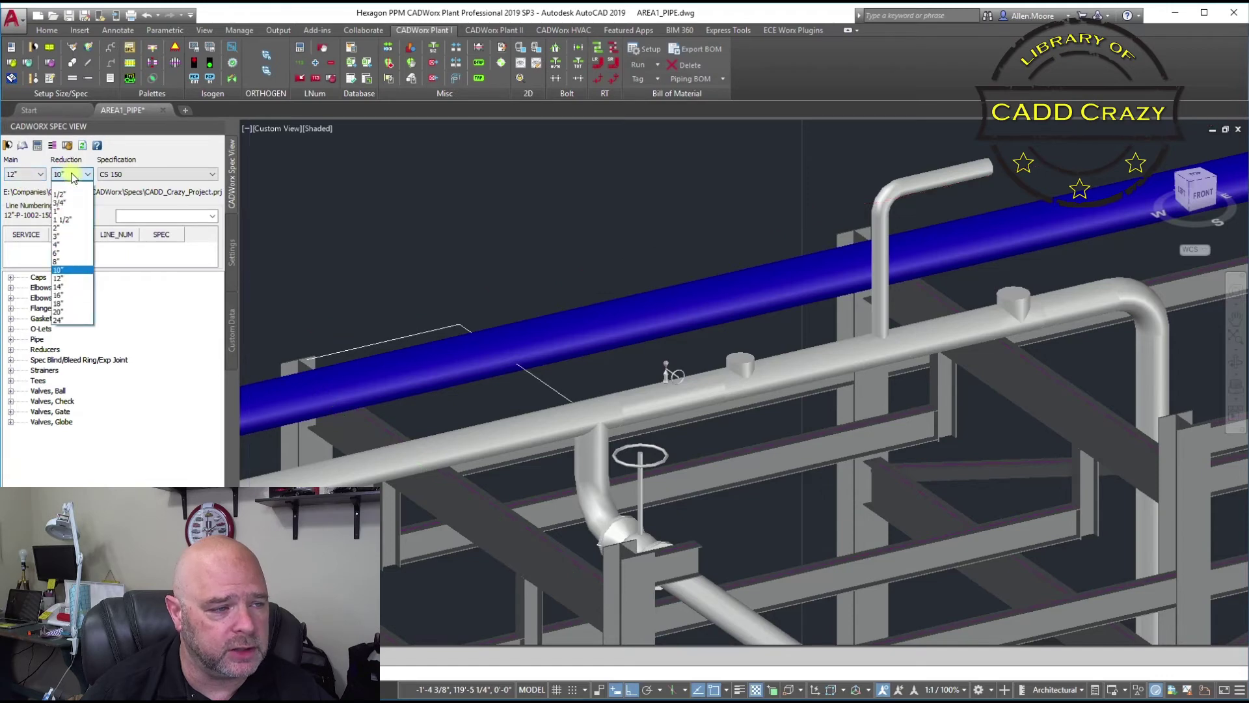
{"action": "left_click", "coordinate": [62, 263]}
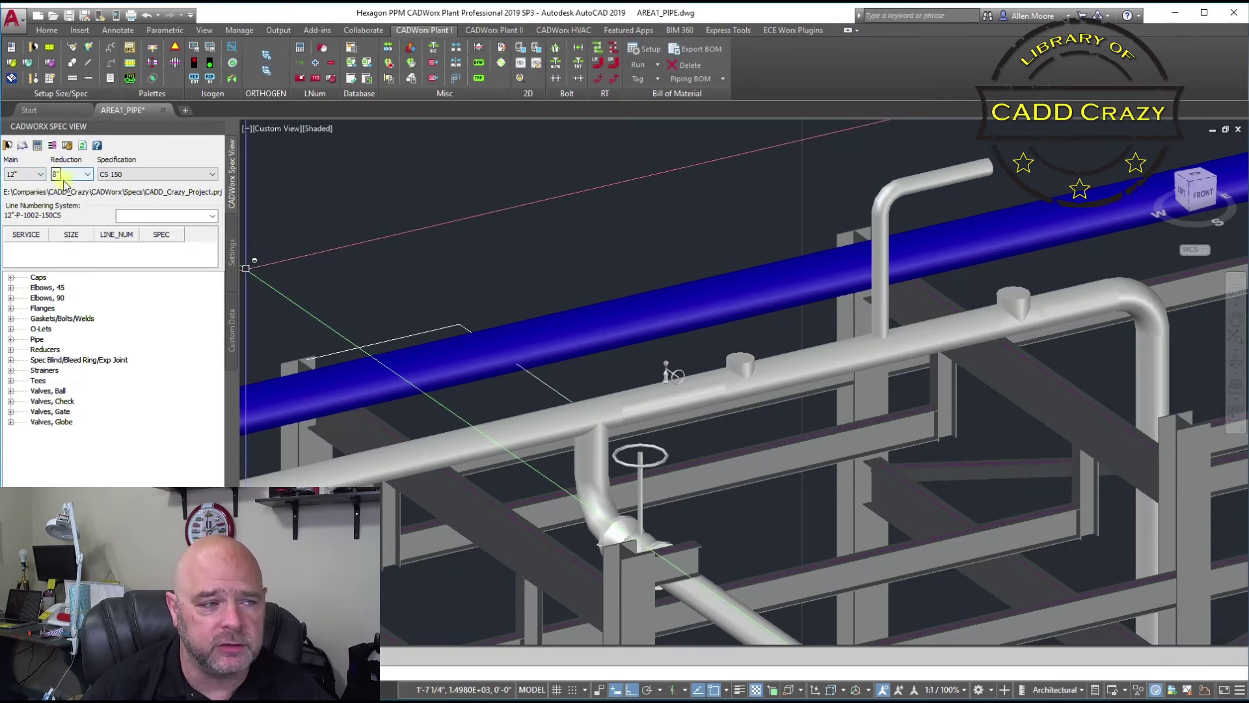
{"action": "left_click", "coordinate": [10, 330]}
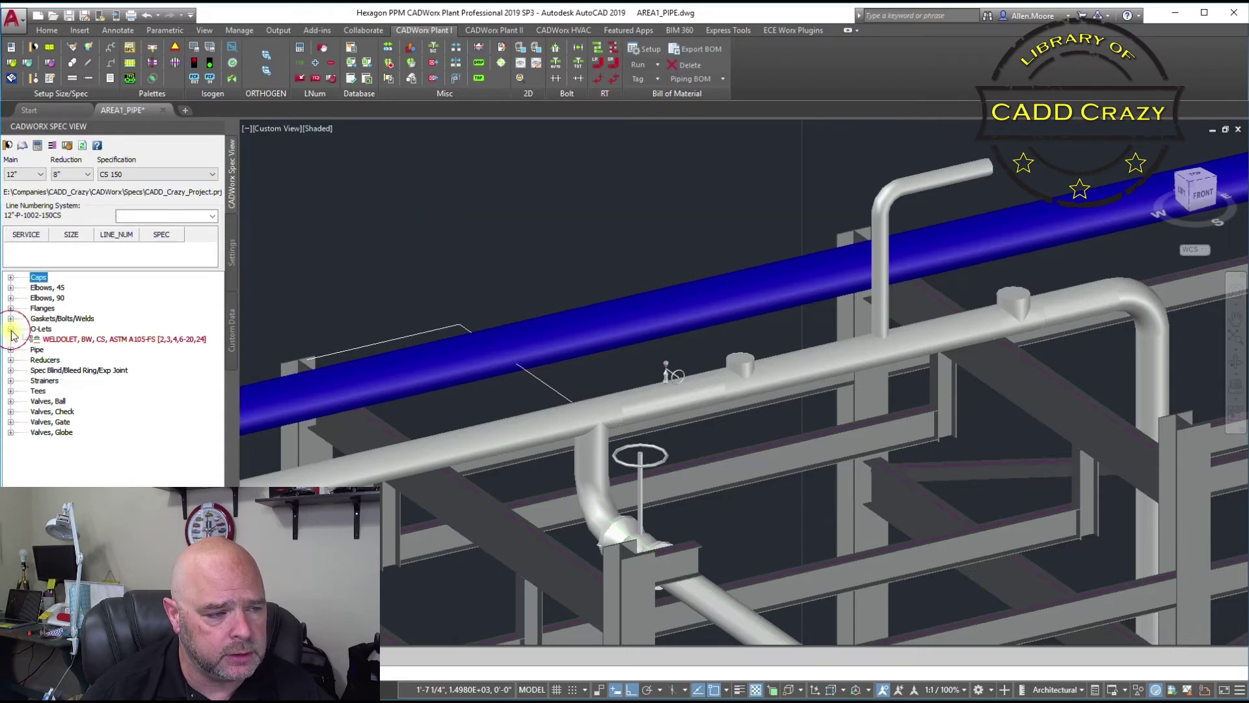
{"action": "left_click", "coordinate": [76, 340]}
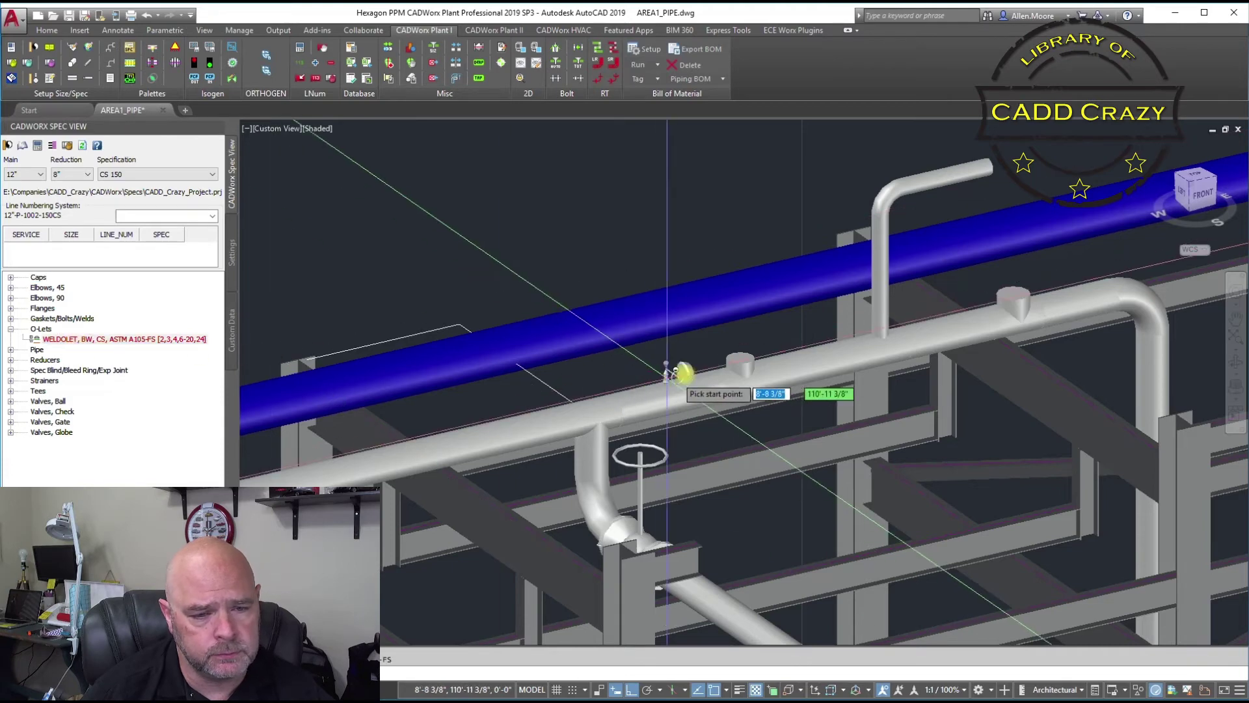
Place the 12"x8" weldolet on top of the grey main pipe with its branch pointing up.
{"action": "scroll", "coordinate": [796, 359], "scroll_direction": "up", "scroll_amount": 3}
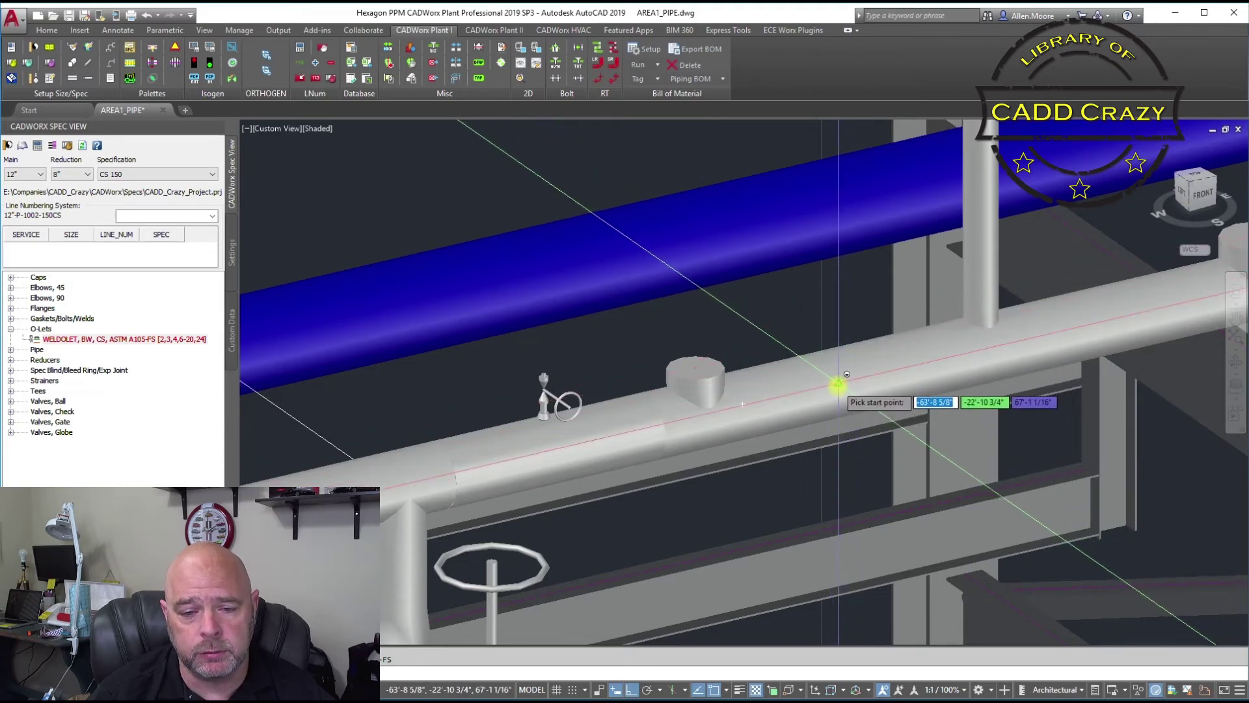
{"action": "left_click", "coordinate": [846, 374]}
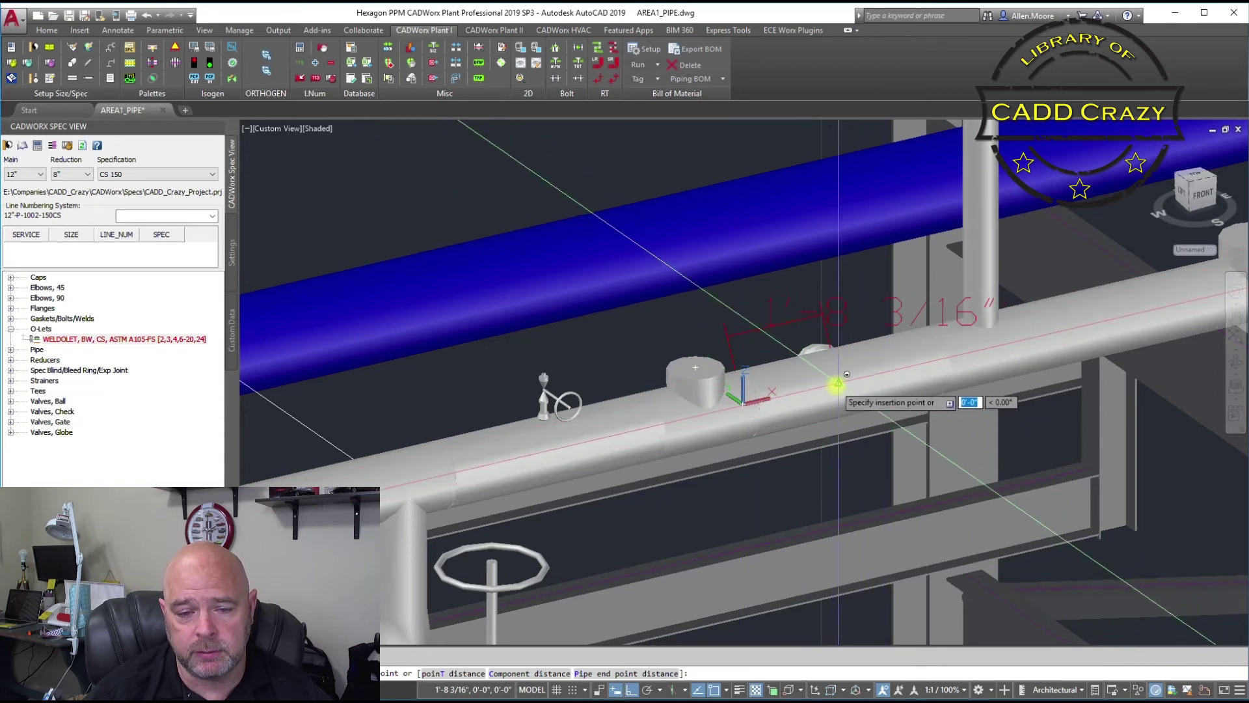
{"action": "left_click", "coordinate": [837, 385]}
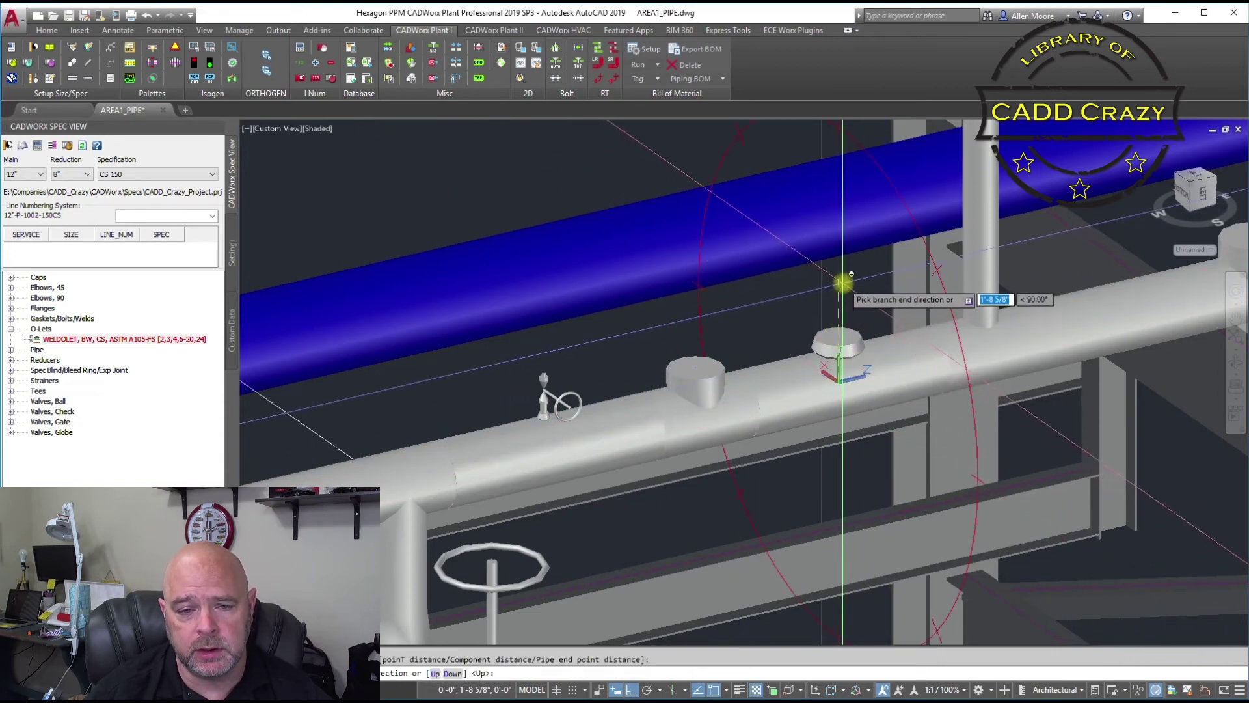
{"action": "left_click", "coordinate": [842, 283]}
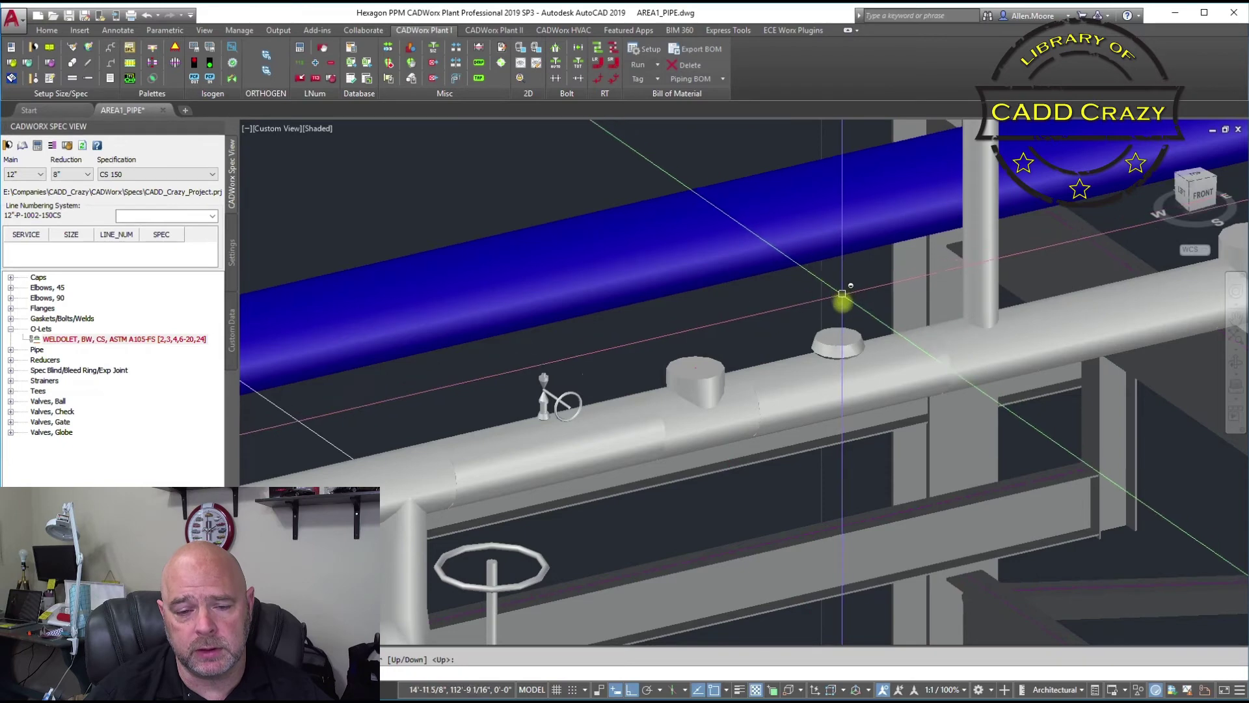
{"action": "left_click", "coordinate": [838, 335]}
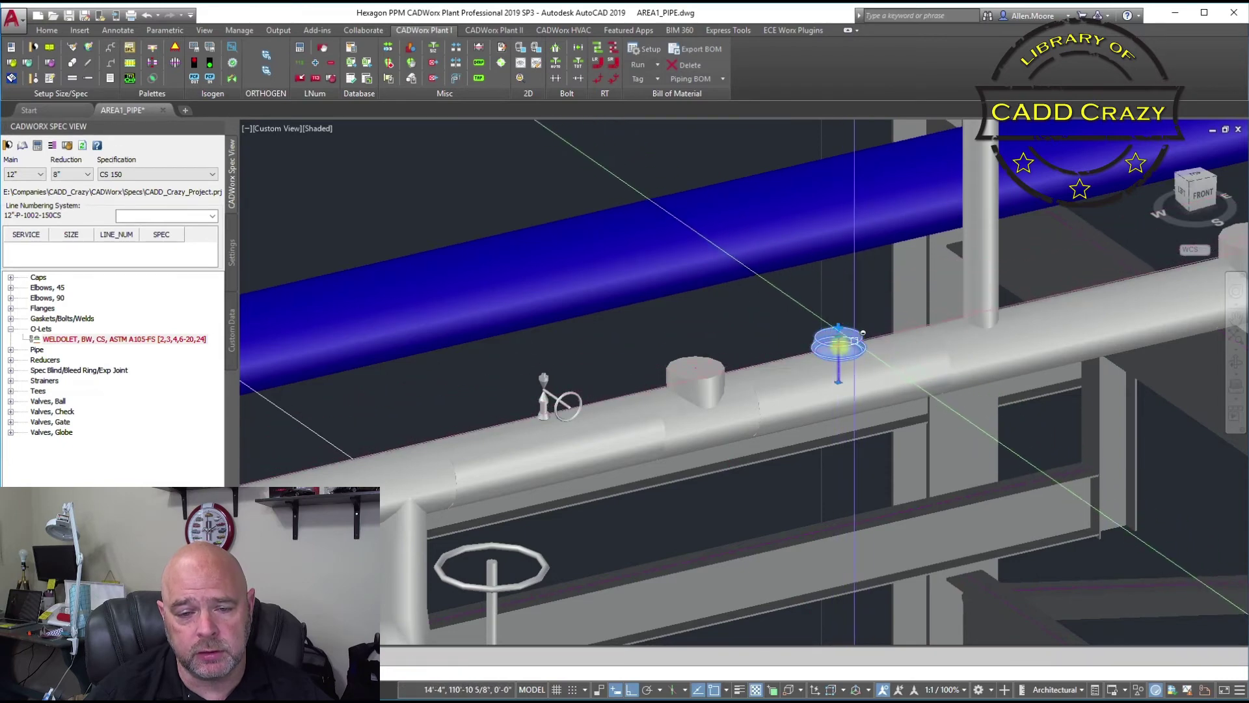
Route a branch pipe rising from the weldolet's open end through an elbow.
{"action": "scroll", "coordinate": [846, 329], "scroll_direction": "up", "scroll_amount": 5}
{"action": "scroll", "coordinate": [819, 369], "scroll_direction": "down", "scroll_amount": 5}
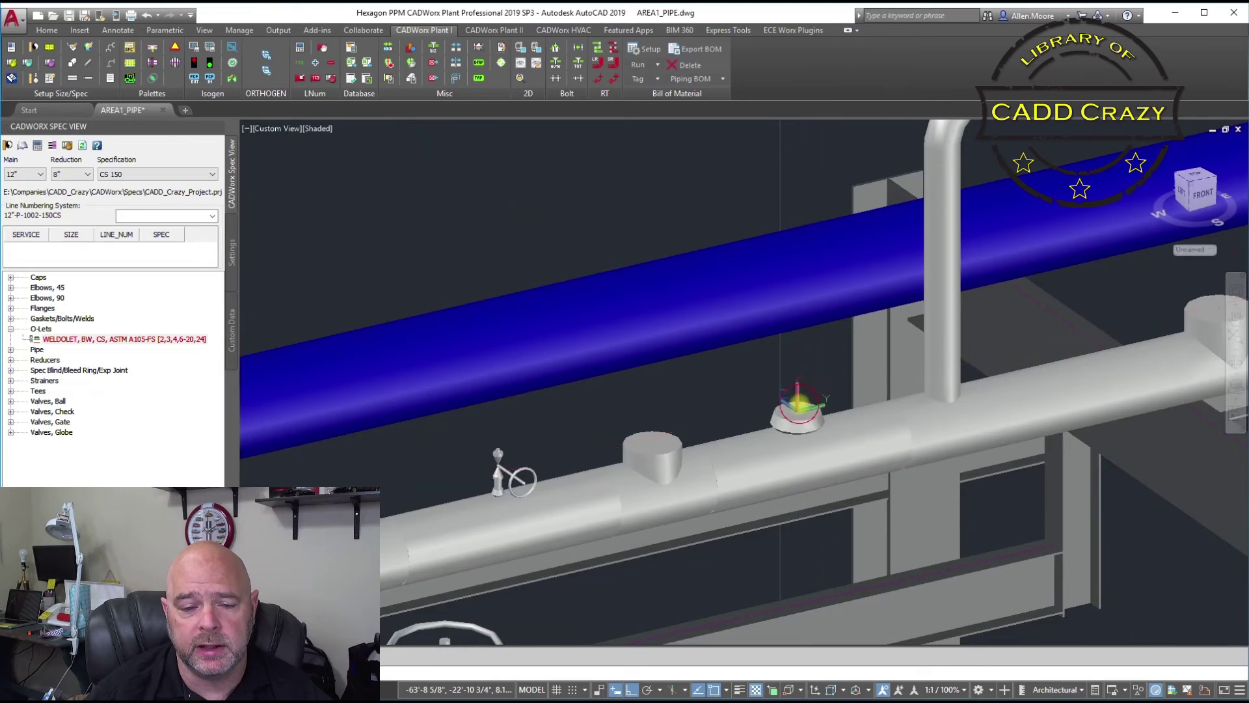
{"action": "left_click", "coordinate": [802, 401]}
{"action": "left_click", "coordinate": [777, 166]}
{"action": "scroll", "coordinate": [777, 166], "scroll_direction": "down", "scroll_amount": 5}
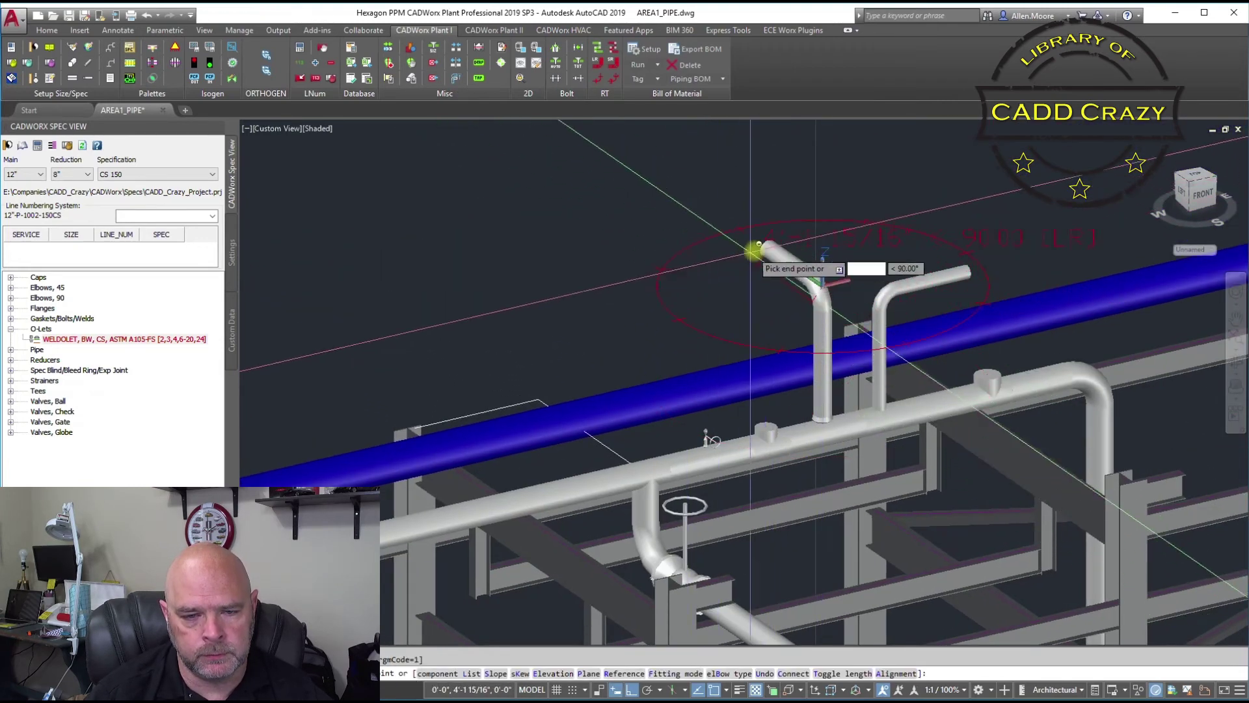
Draw a roughly 12'-11 3/4" guide line (L) from the branch pipe's open elbow end across the rack.
{"action": "key", "text": "Escape"}
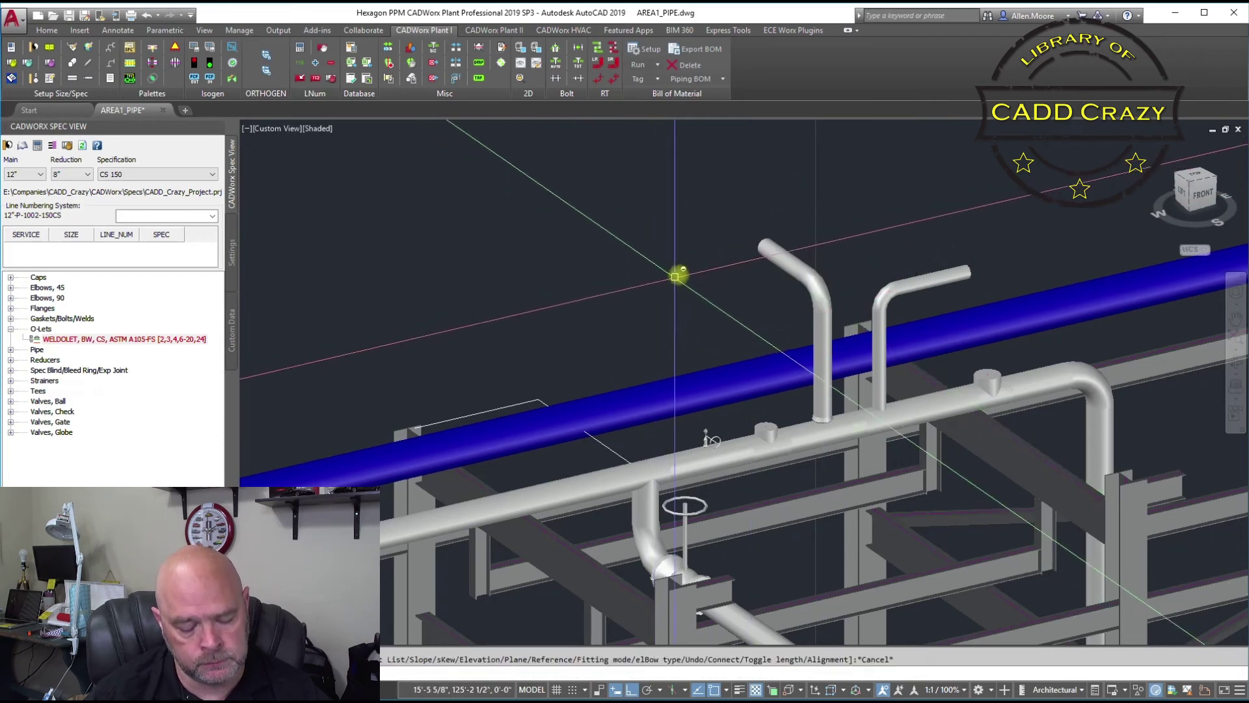
{"action": "type", "text": "l"}
{"action": "key", "text": "Return"}
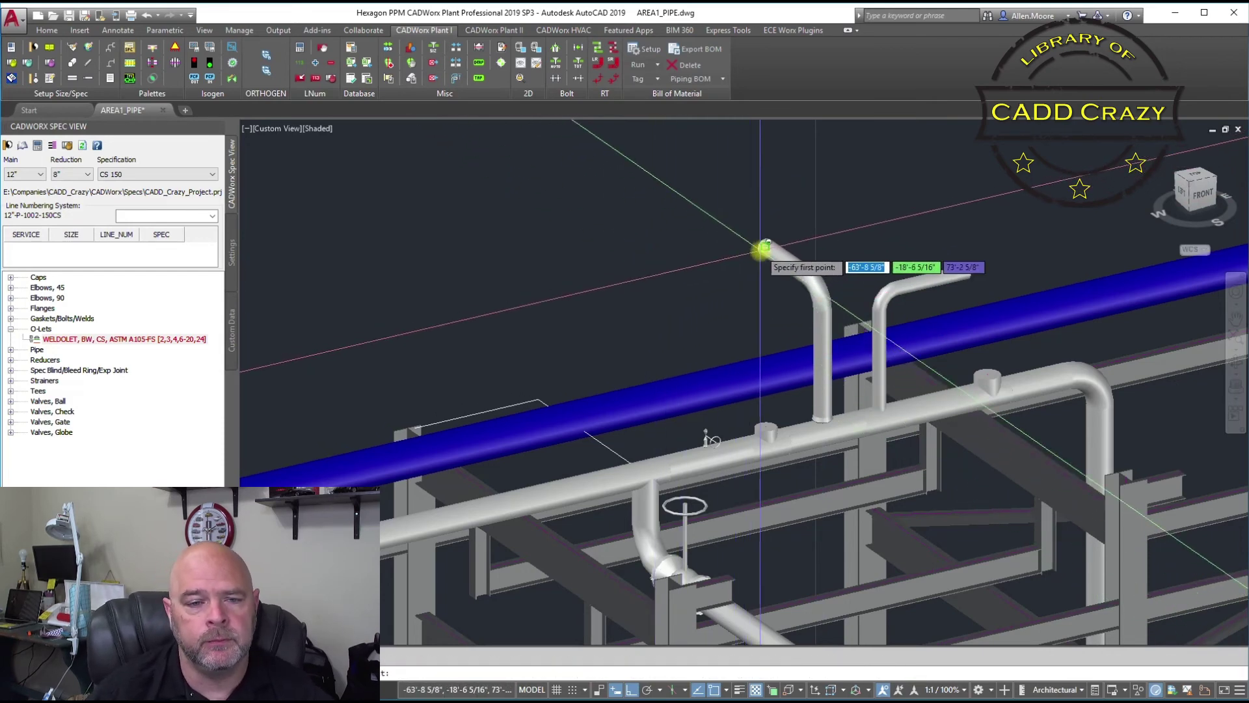
{"action": "left_click", "coordinate": [764, 246]}
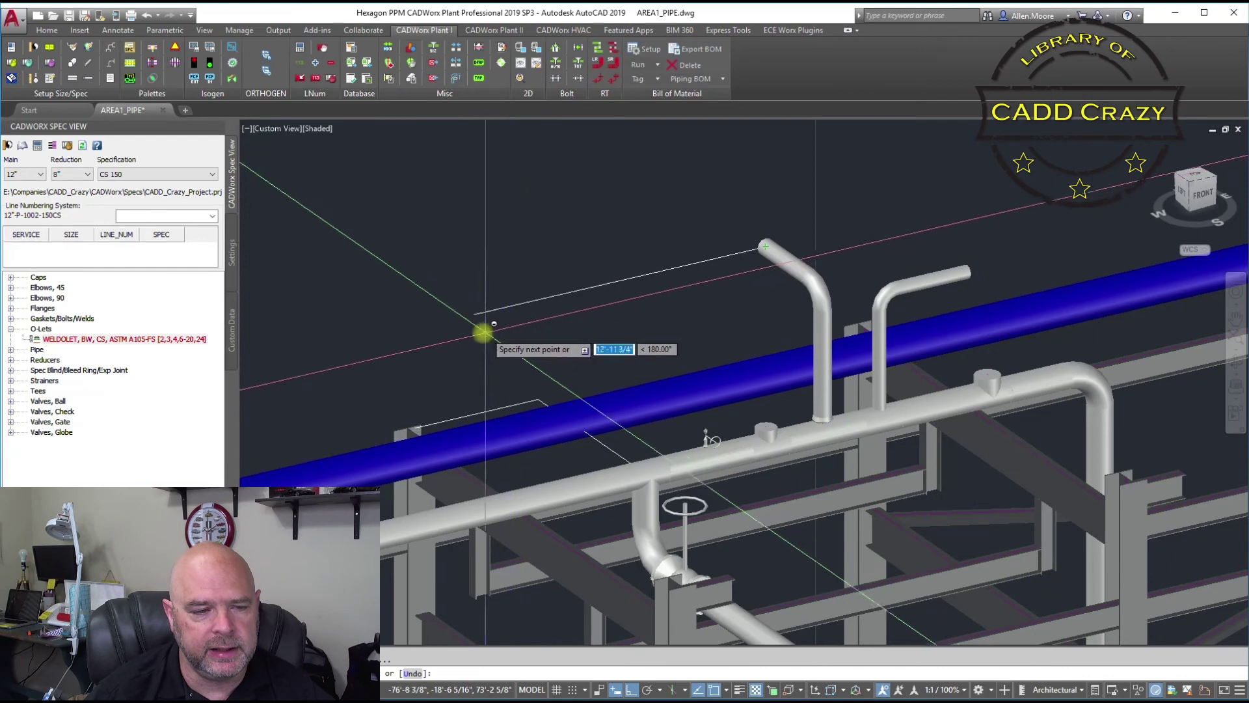
{"action": "left_click", "coordinate": [455, 334]}
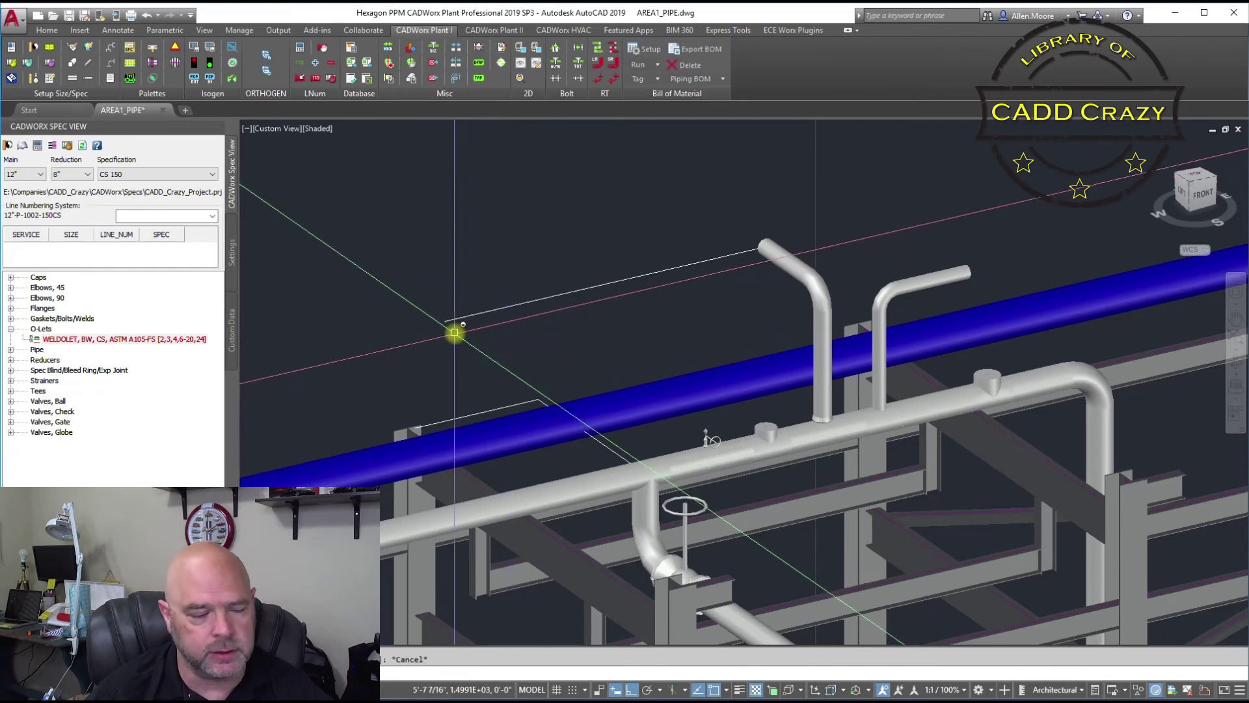
{"action": "key", "text": "Escape"}
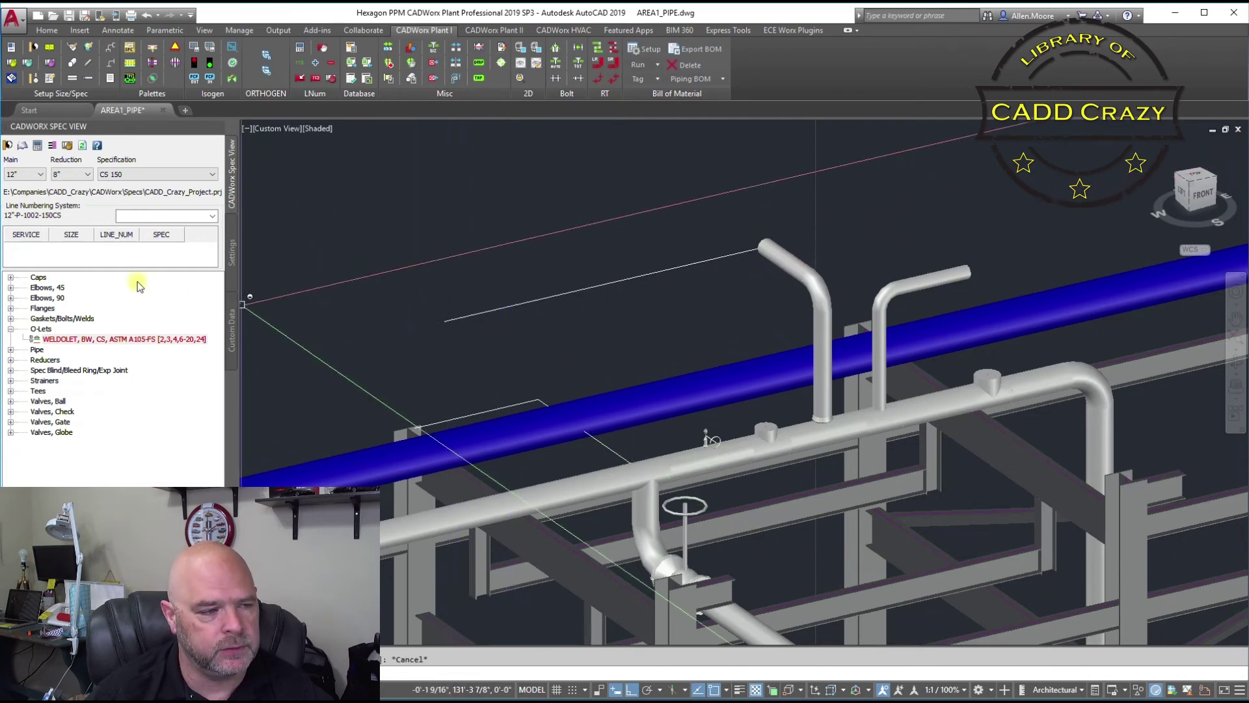
Start a new 12" PIPE at the guide line's end, run it level to an endpoint's Y value, then elbow downward with object snap off.
{"action": "left_click", "coordinate": [11, 349]}
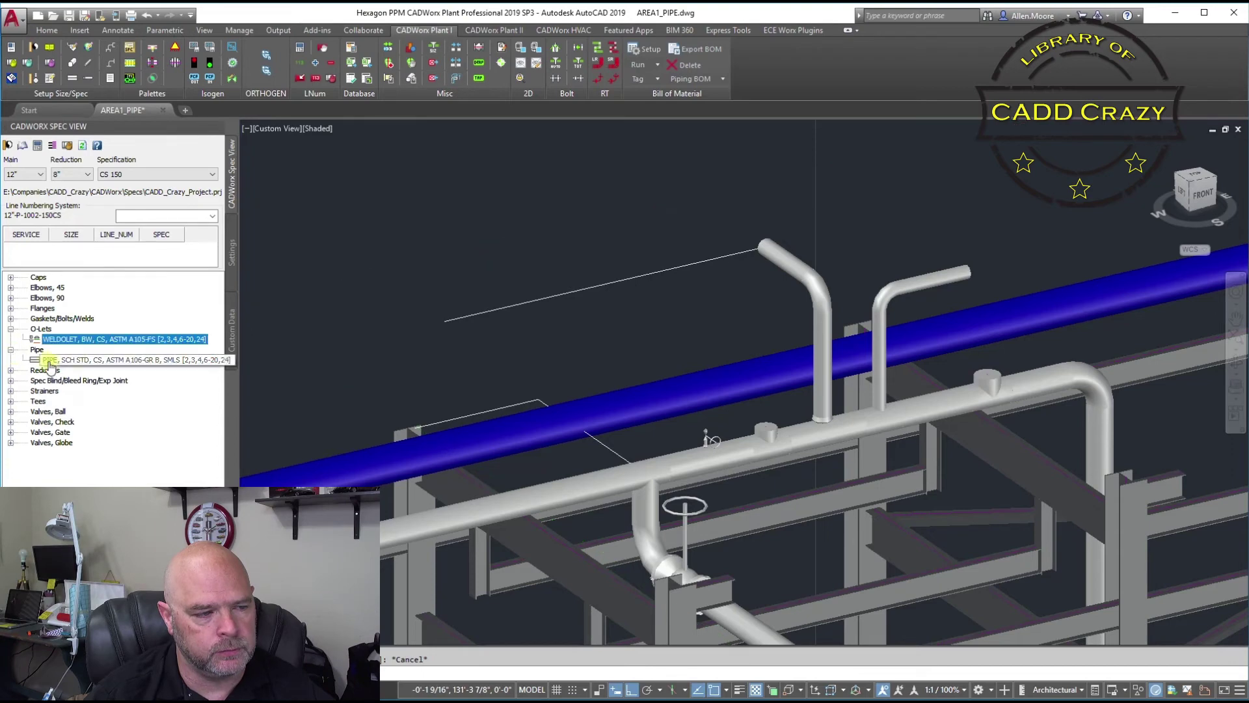
{"action": "double_click", "coordinate": [71, 360]}
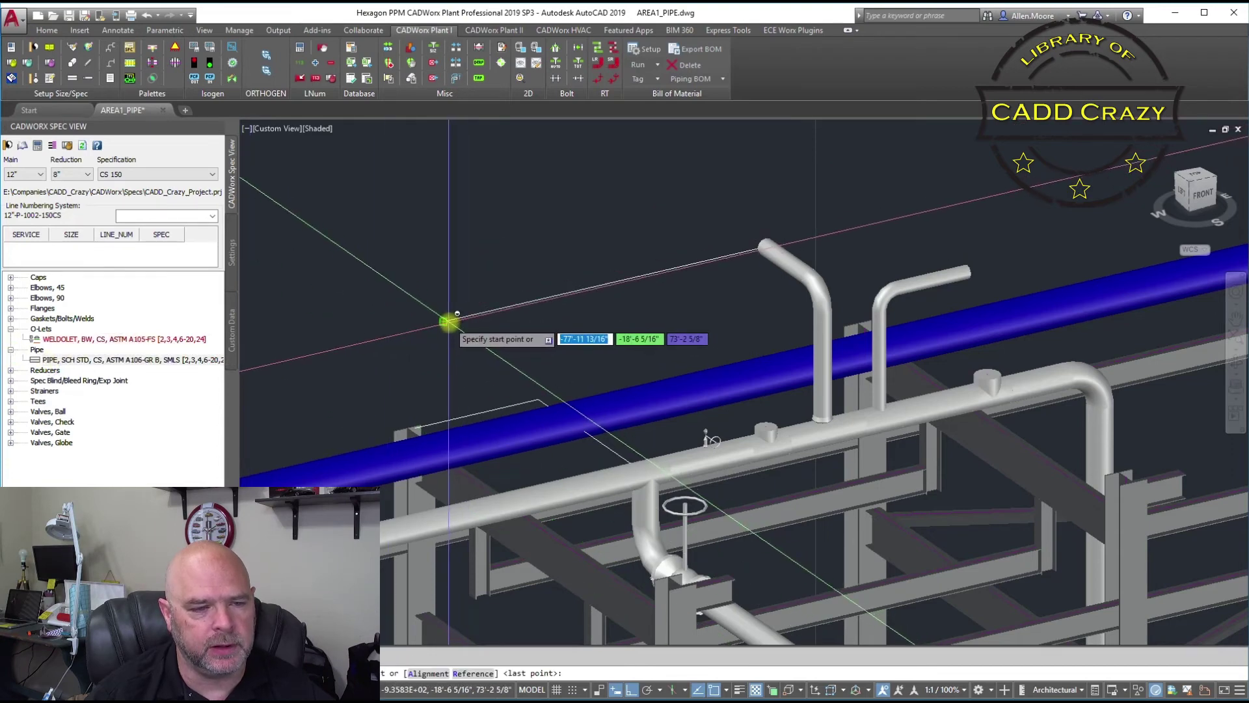
{"action": "left_click", "coordinate": [449, 321]}
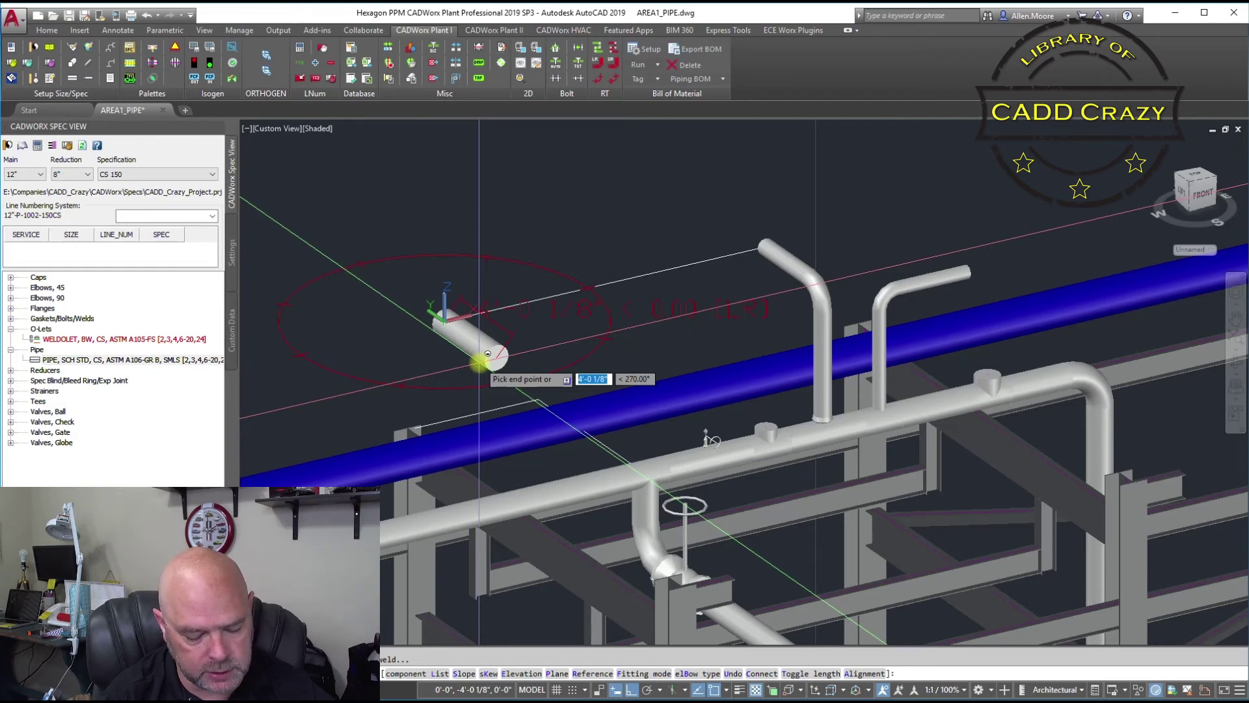
{"action": "type", "text": "-"}
{"action": "key", "text": "Return"}
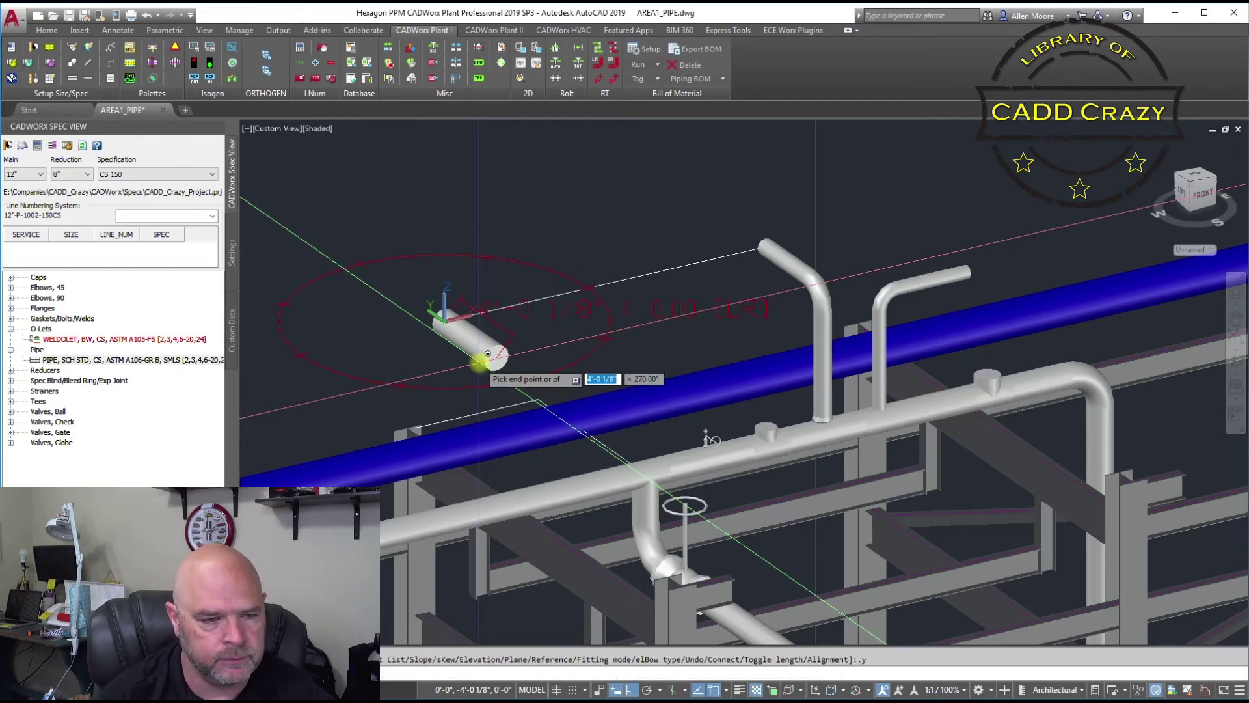
{"action": "left_click", "coordinate": [548, 485]}
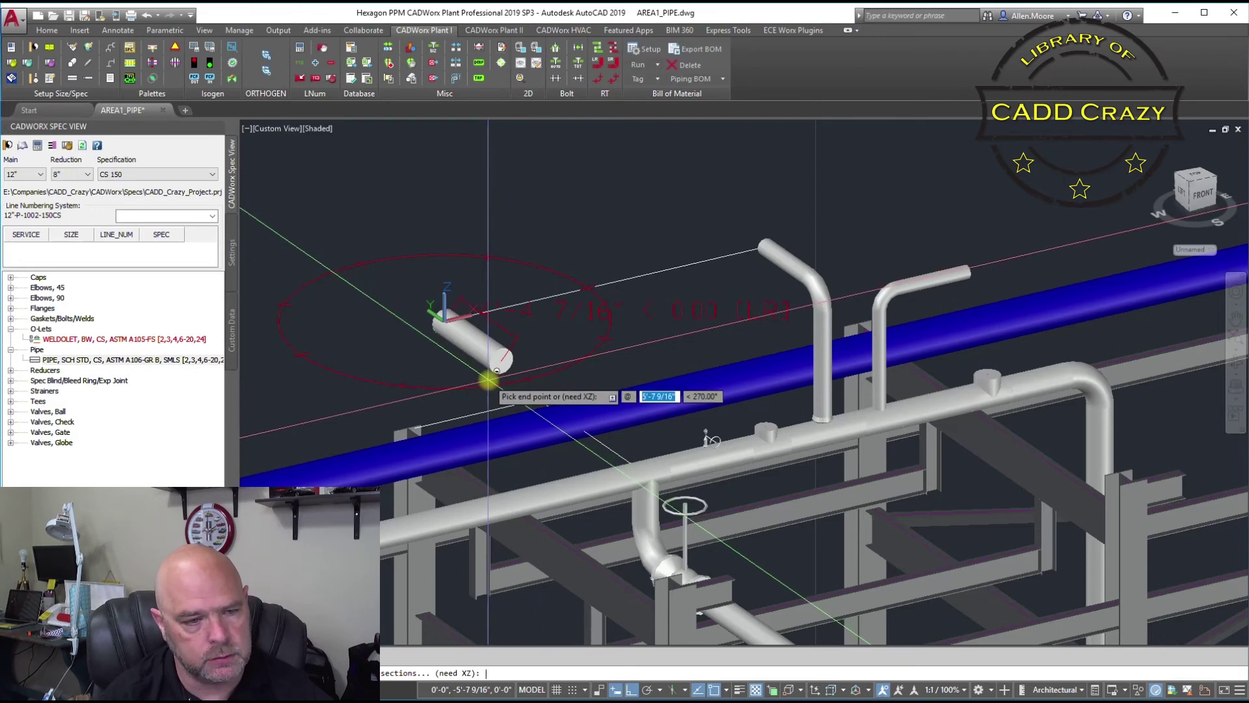
{"action": "left_click", "coordinate": [496, 370]}
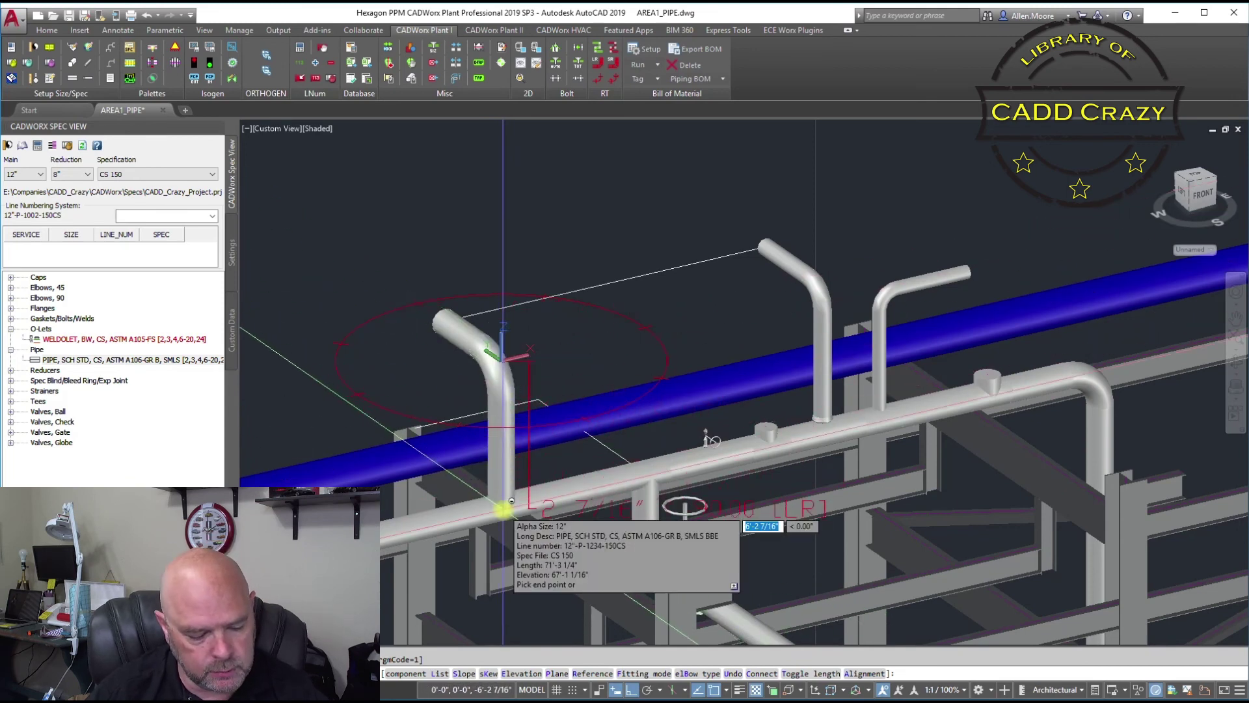
{"action": "key", "text": "F3"}
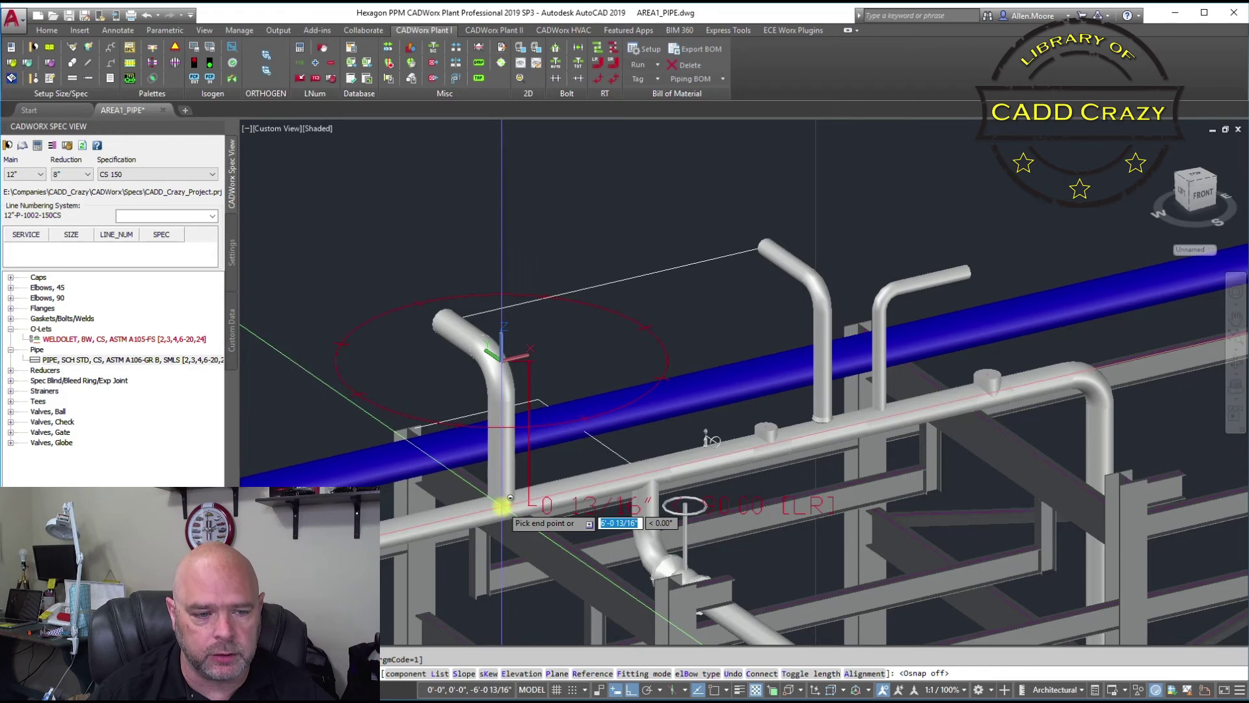
Tie the downward leg into the main pipe with a TEE, BW, SCH STD under line 12"-P-1002-150CS.
{"action": "left_click", "coordinate": [507, 502]}
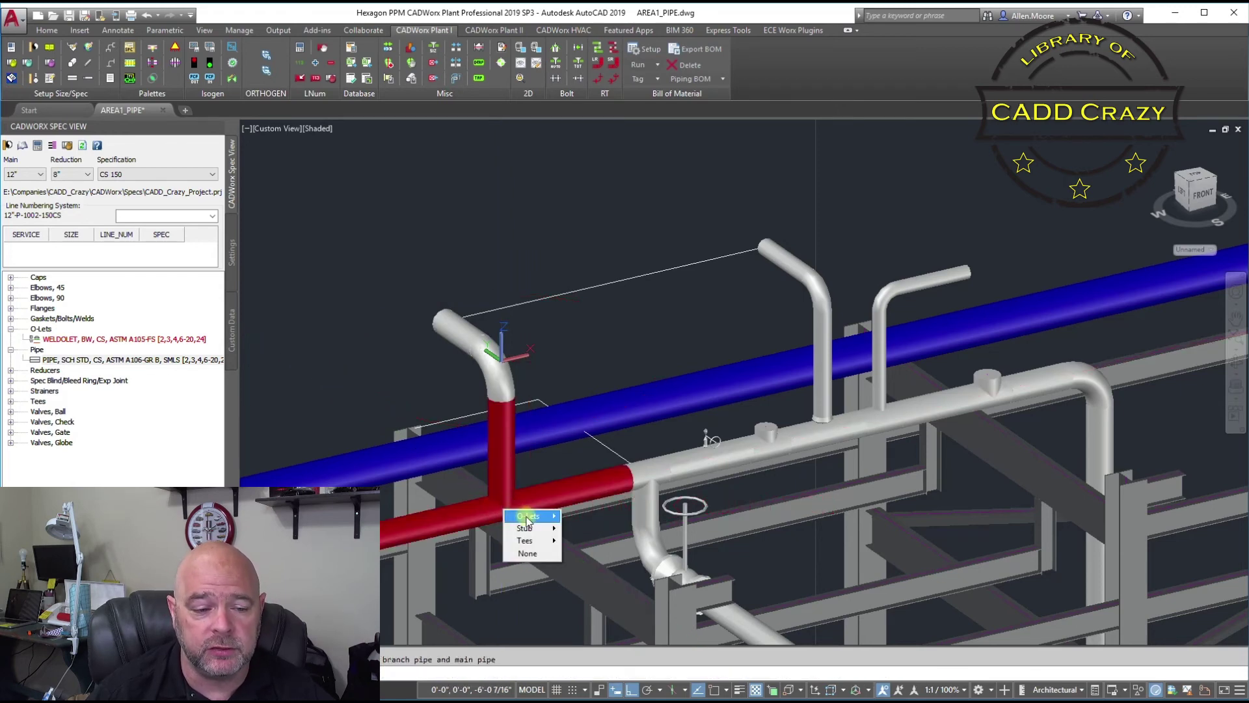
{"action": "mouse_move", "coordinate": [540, 517]}
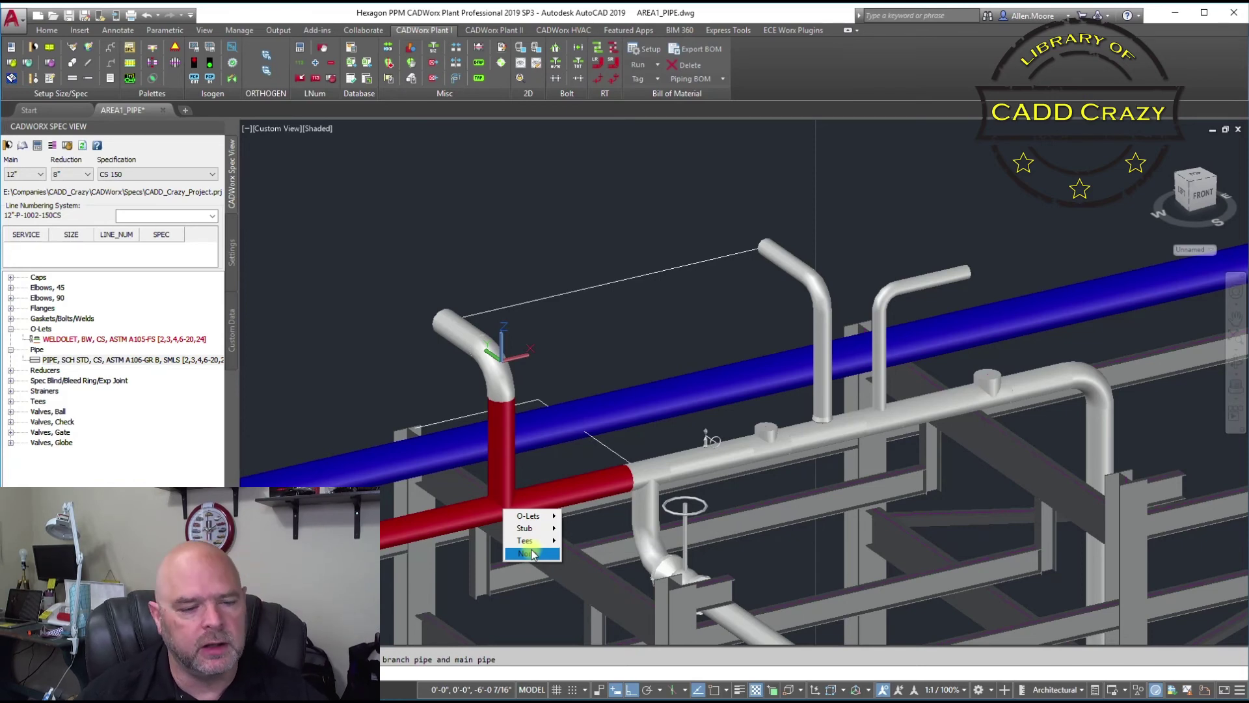
{"action": "mouse_move", "coordinate": [531, 541]}
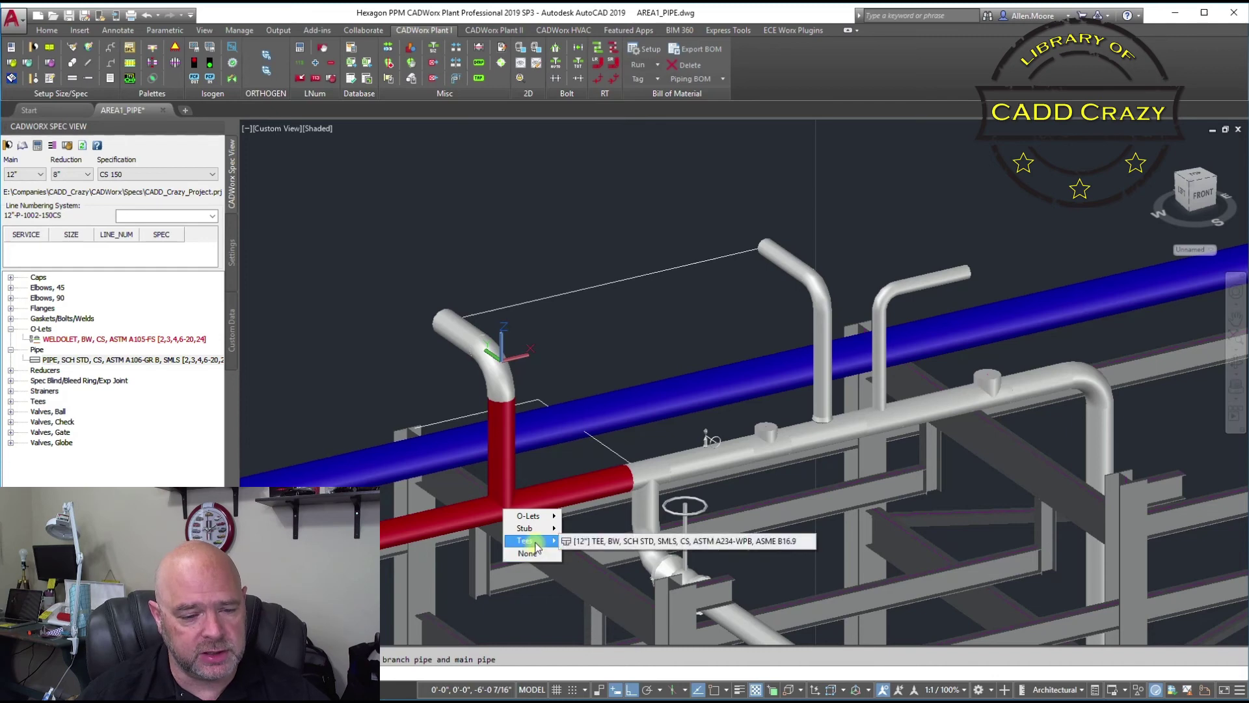
{"action": "left_click", "coordinate": [586, 542]}
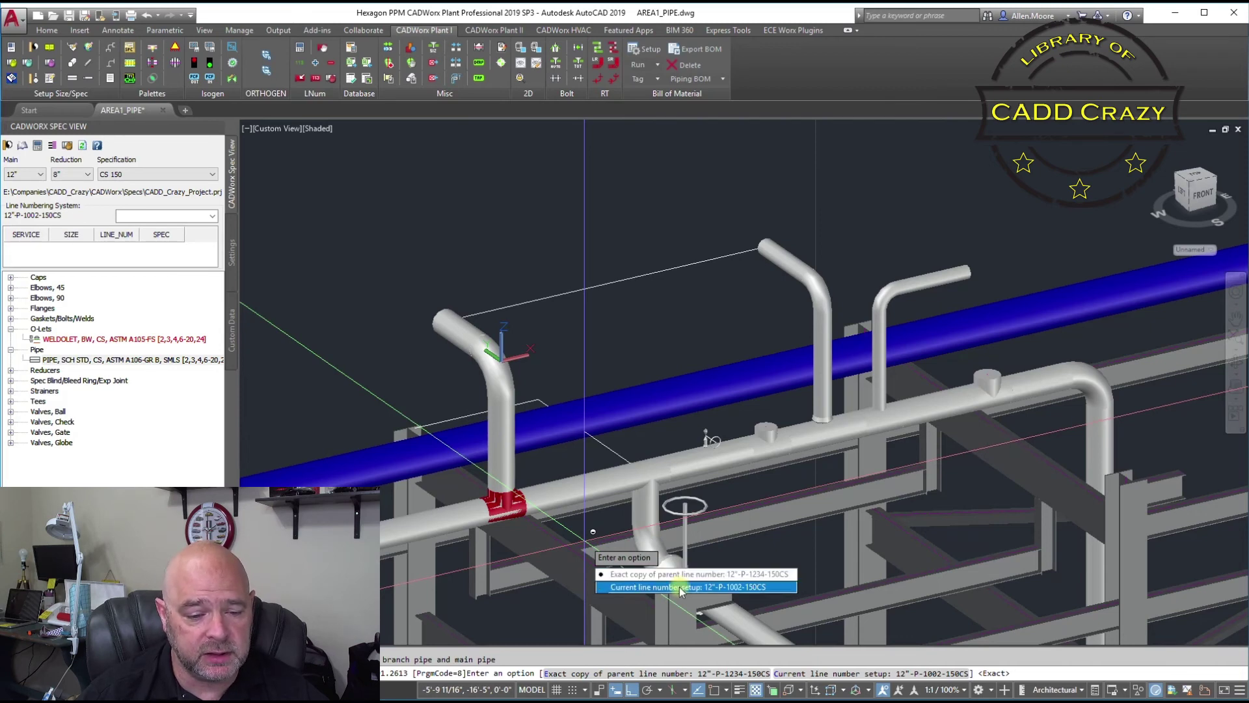
{"action": "left_click", "coordinate": [685, 575]}
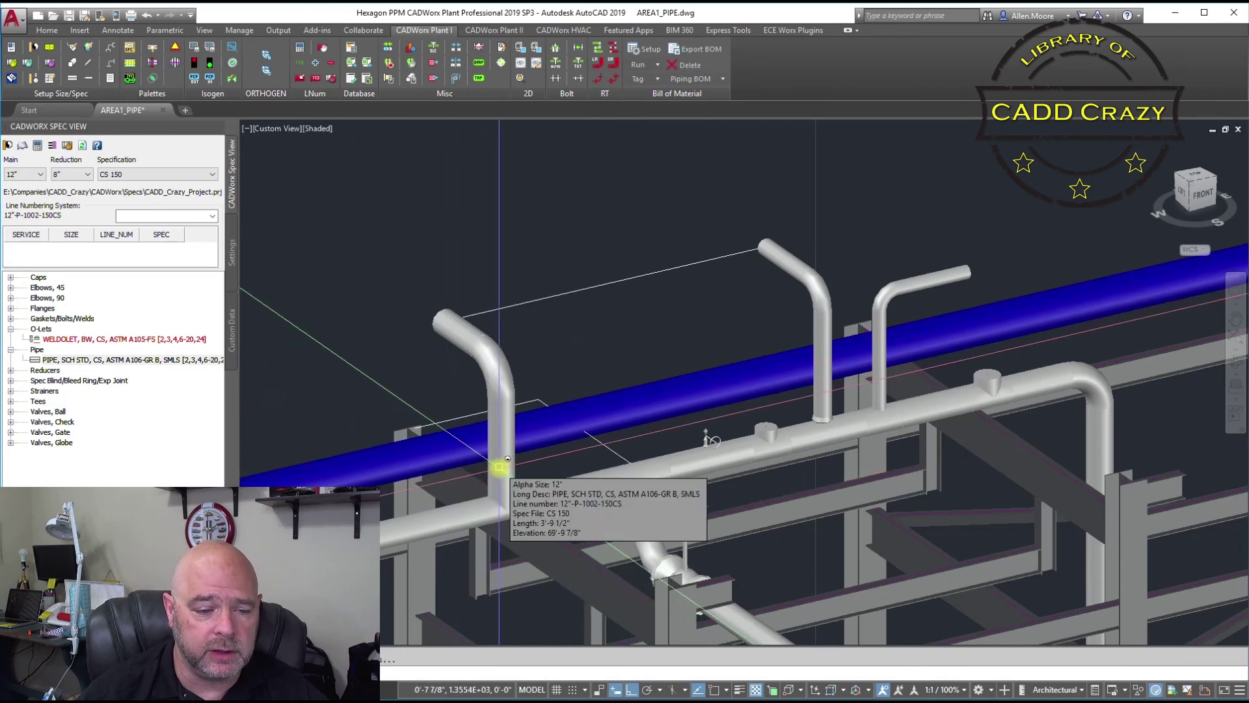
{"action": "left_click", "coordinate": [499, 466]}
{"action": "left_click", "coordinate": [488, 371]}
{"action": "left_click", "coordinate": [455, 339]}
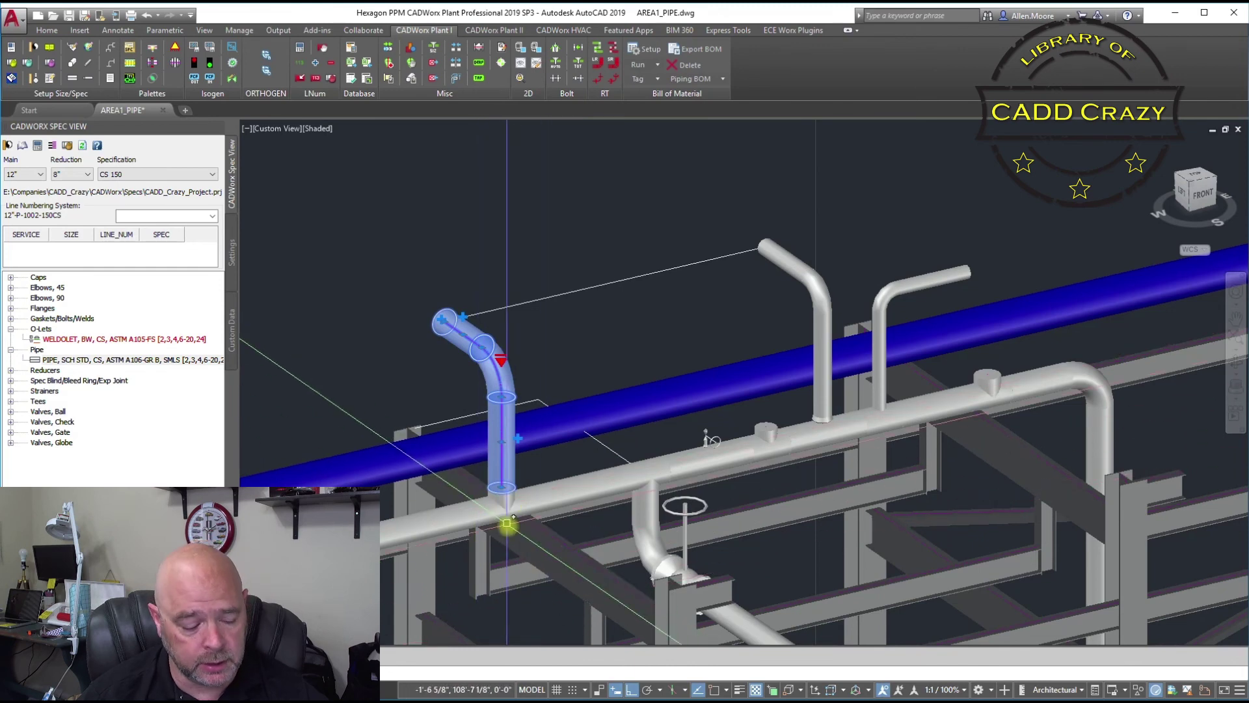
{"action": "key", "text": "Escape"}
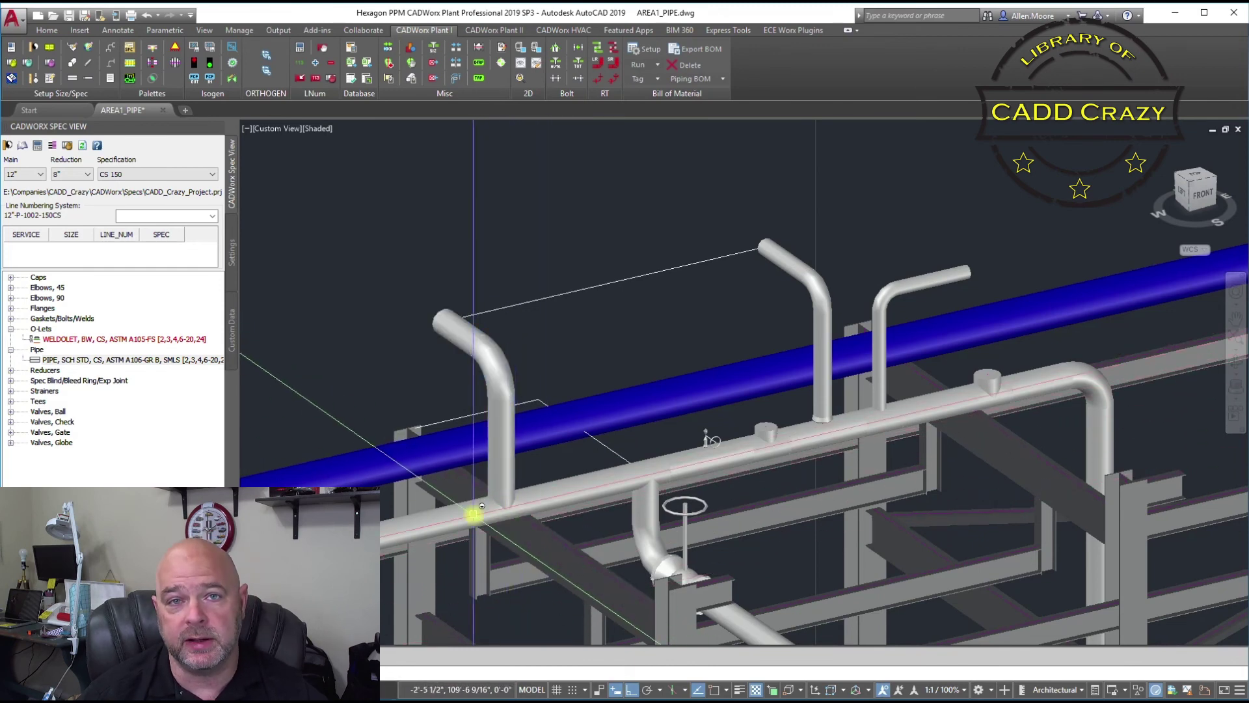
{"action": "mouse_move", "coordinate": [473, 514]}
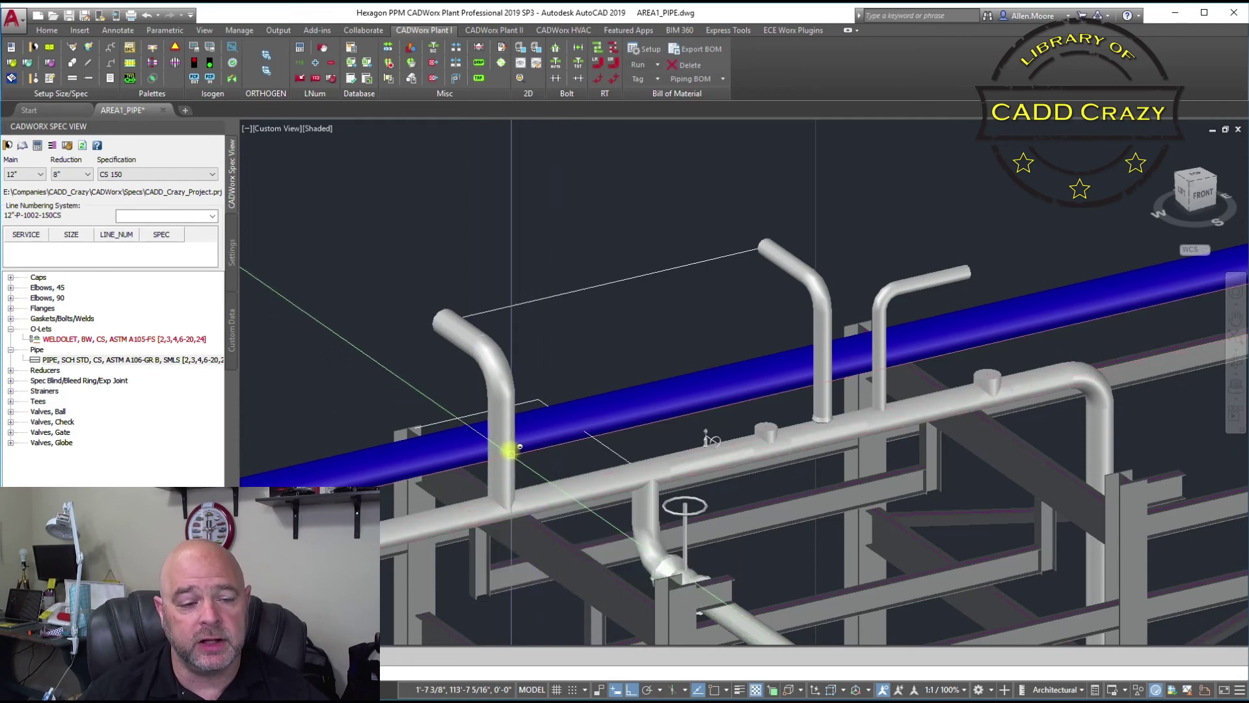
{"action": "mouse_move", "coordinate": [509, 426]}
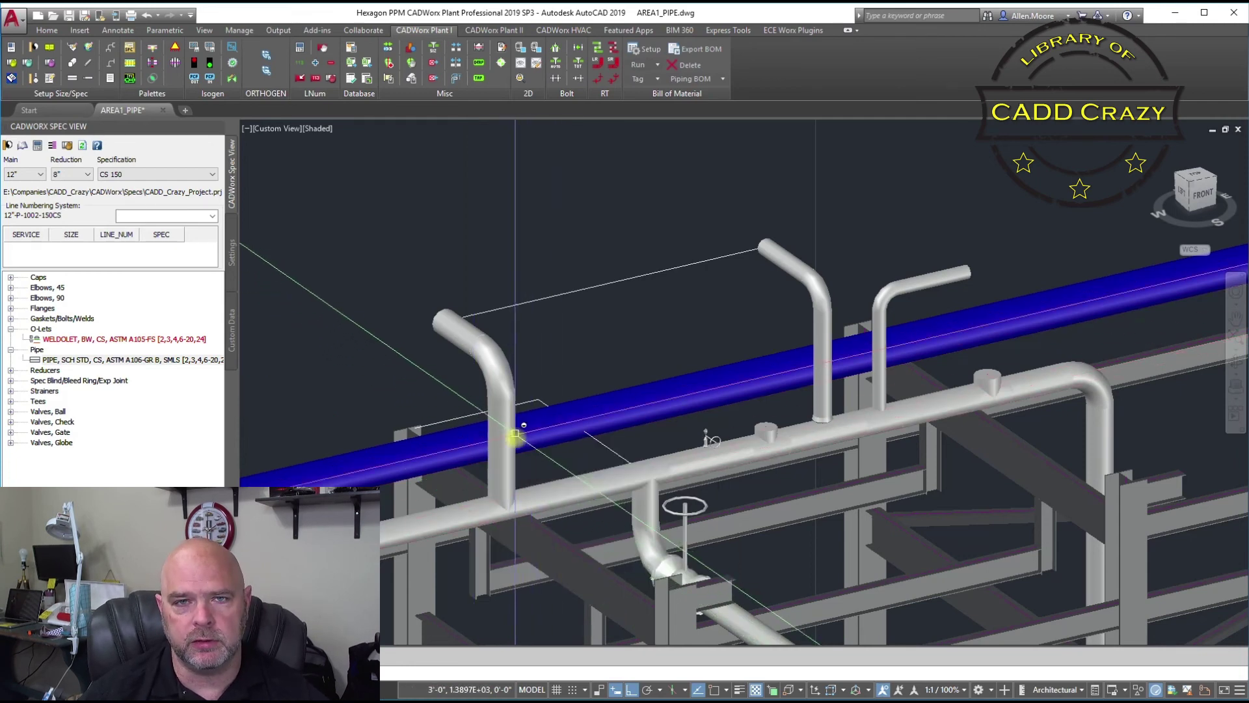